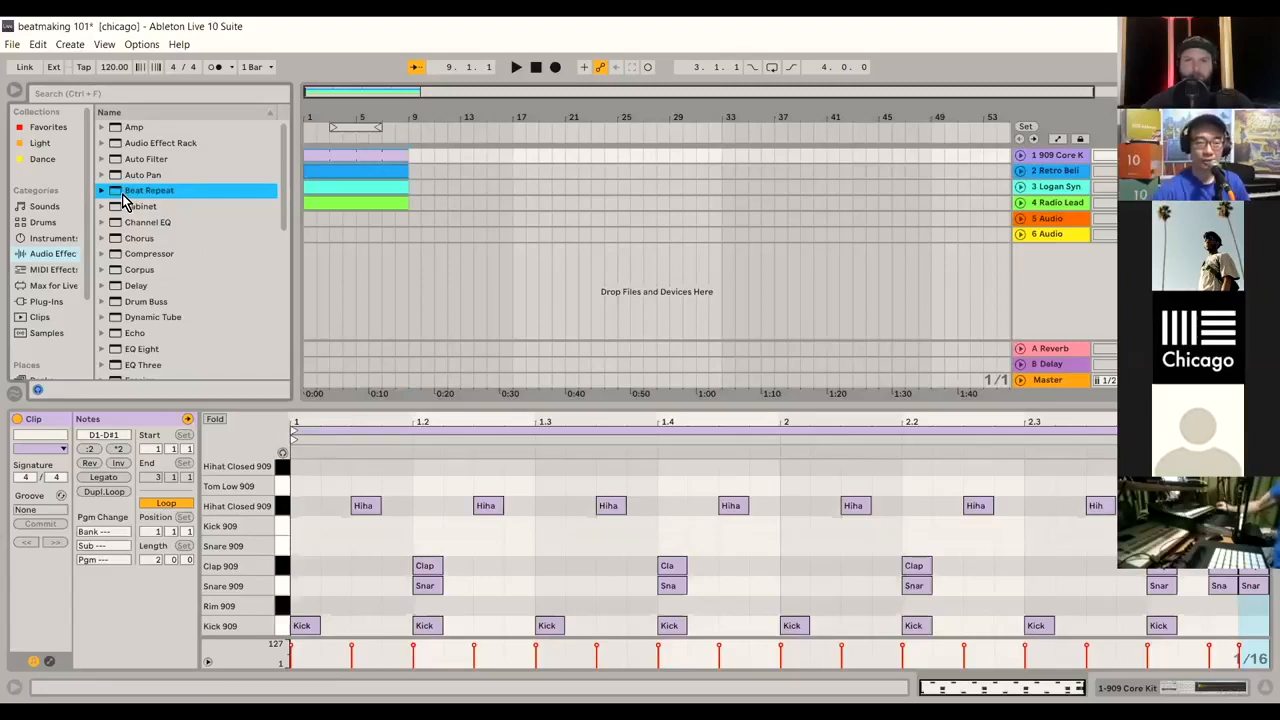
Step: Set the arrangement loop to start at 1.1.1 with a length of eight bars, enable looping and start playback
{"action": "left_click", "coordinate": [369, 160]}
{"action": "left_click", "coordinate": [416, 396]}
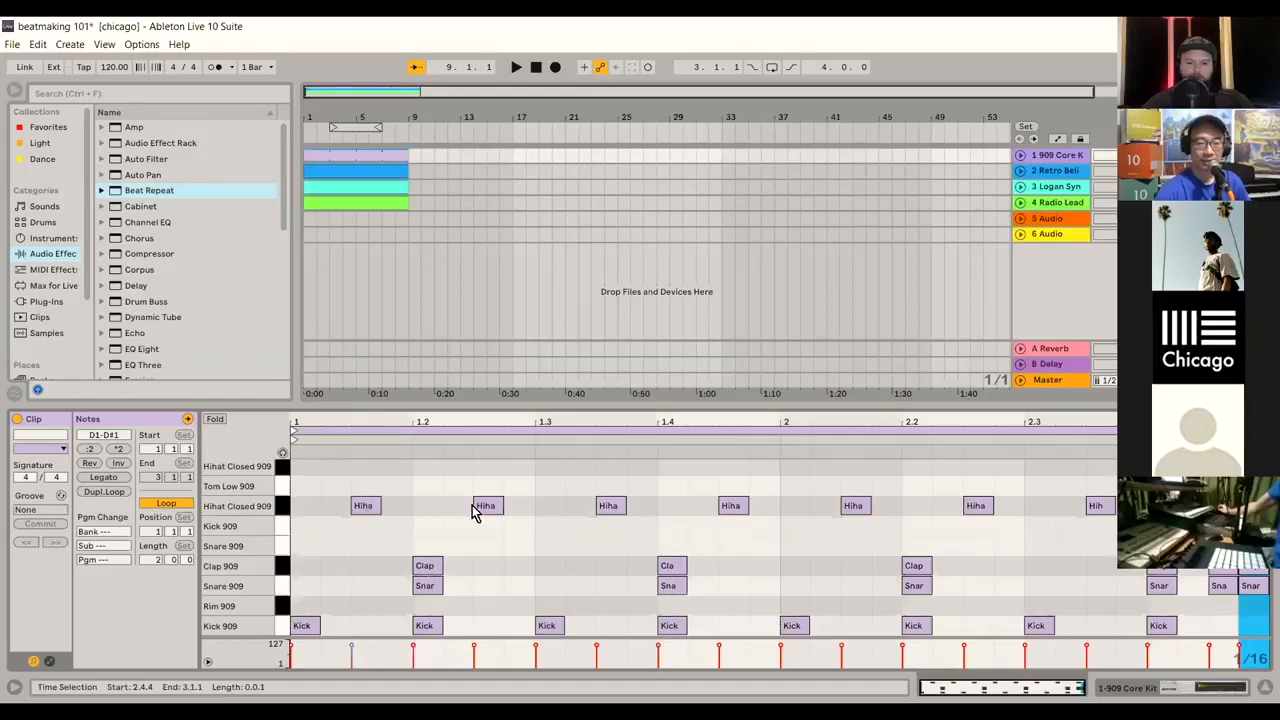
{"action": "left_click", "coordinate": [410, 157]}
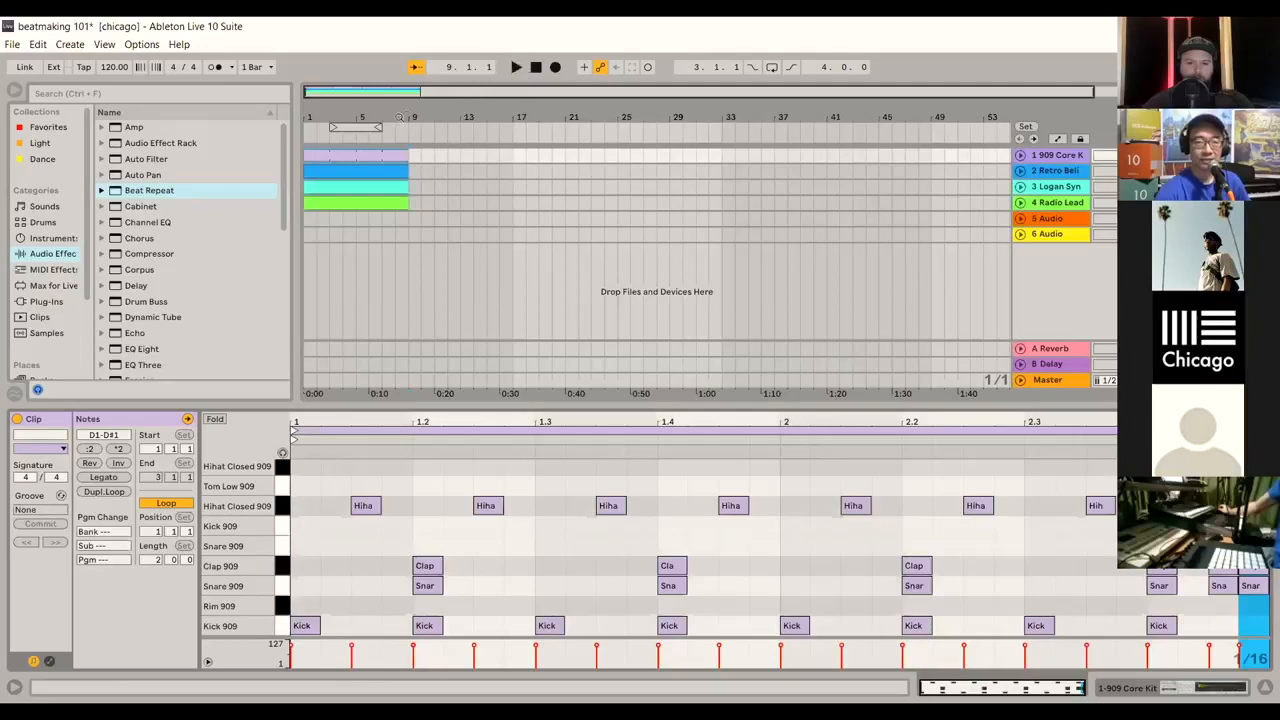
{"action": "left_click_drag", "start_coordinate": [335, 125], "coordinate": [405, 126]}
{"action": "left_click", "coordinate": [396, 122]}
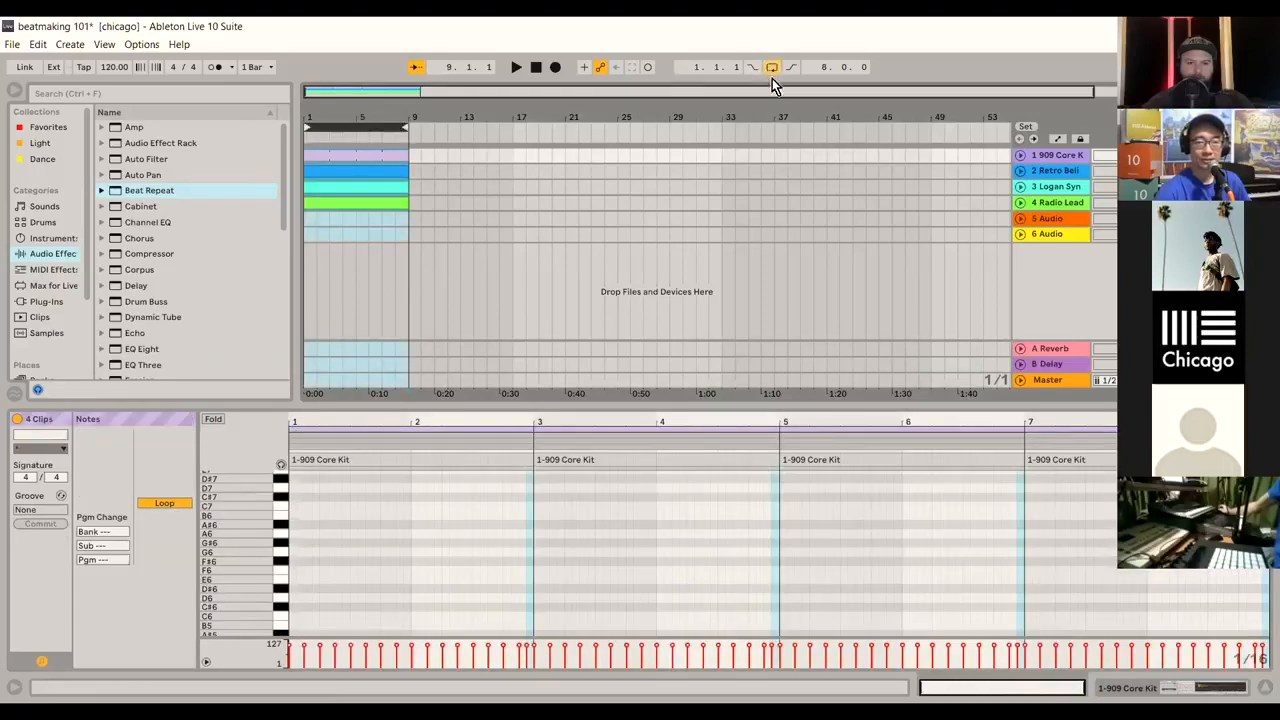
{"action": "left_click", "coordinate": [518, 69]}
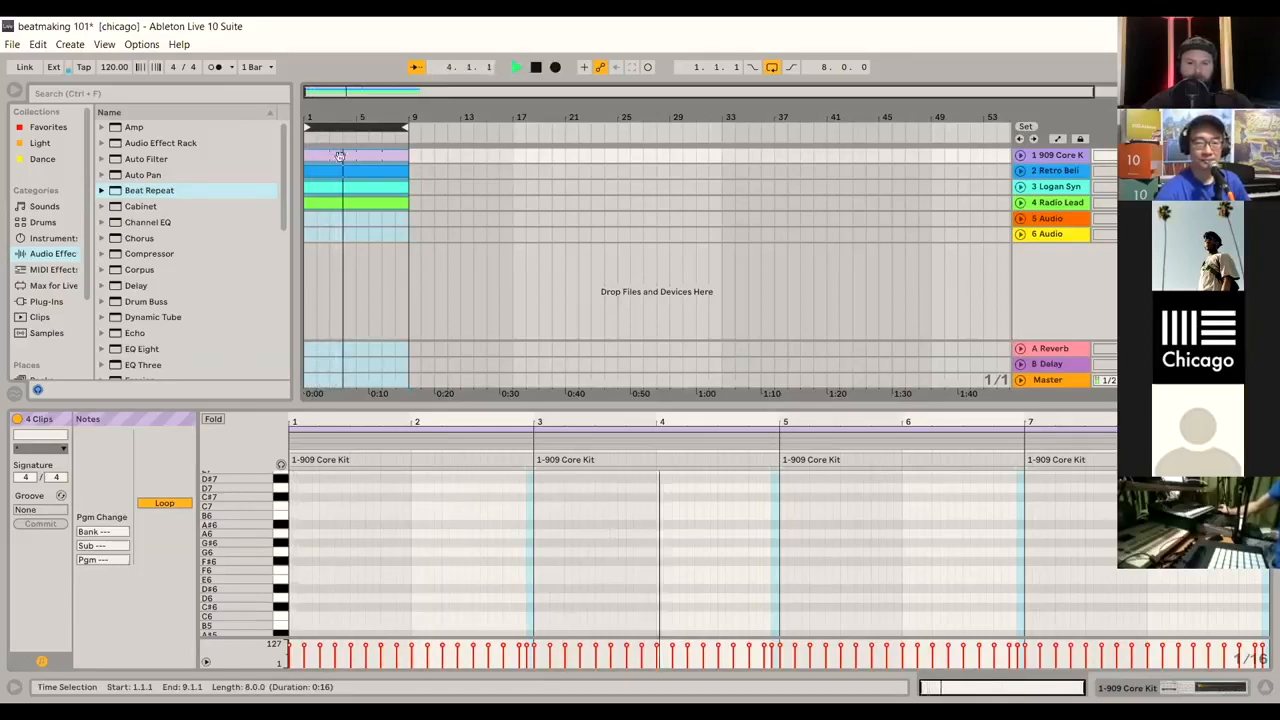
Step: Show the devices of the 909 Core Kit track, restart the loop from the beginning and stop playback
{"action": "left_click", "coordinate": [350, 157]}
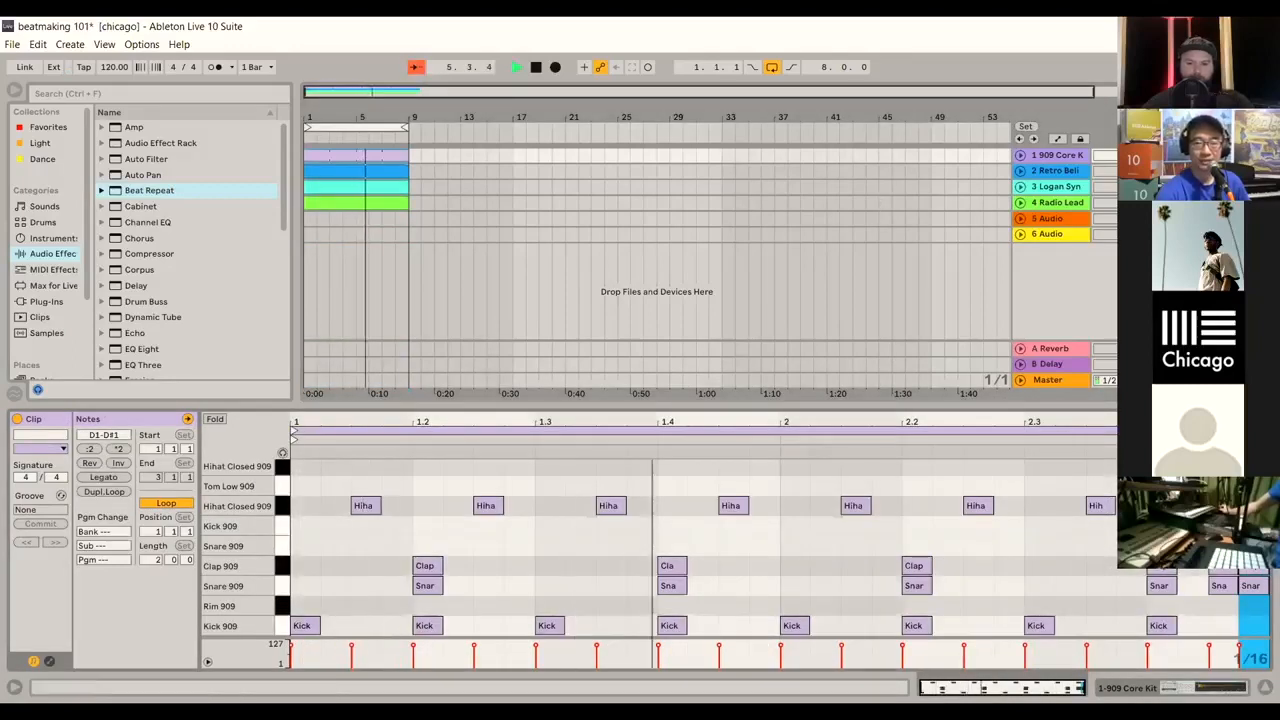
{"action": "double_click", "coordinate": [1058, 157]}
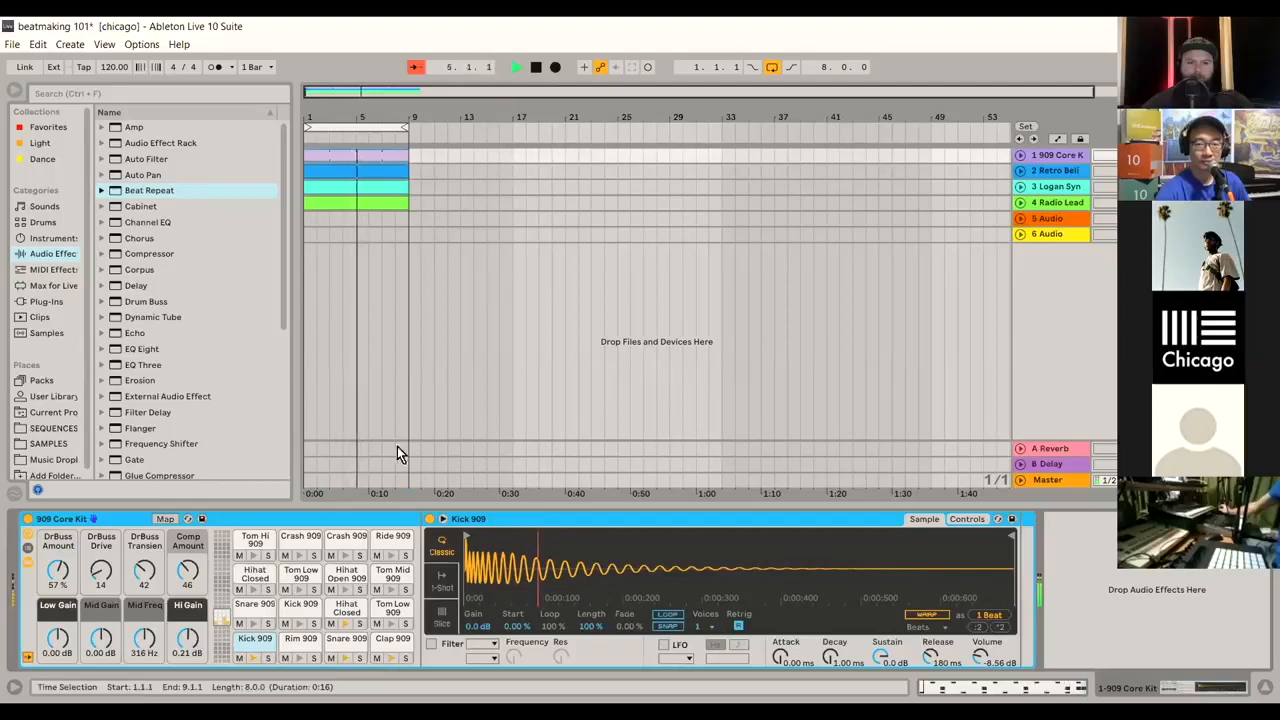
{"action": "left_click", "coordinate": [536, 67]}
{"action": "left_click", "coordinate": [536, 67]}
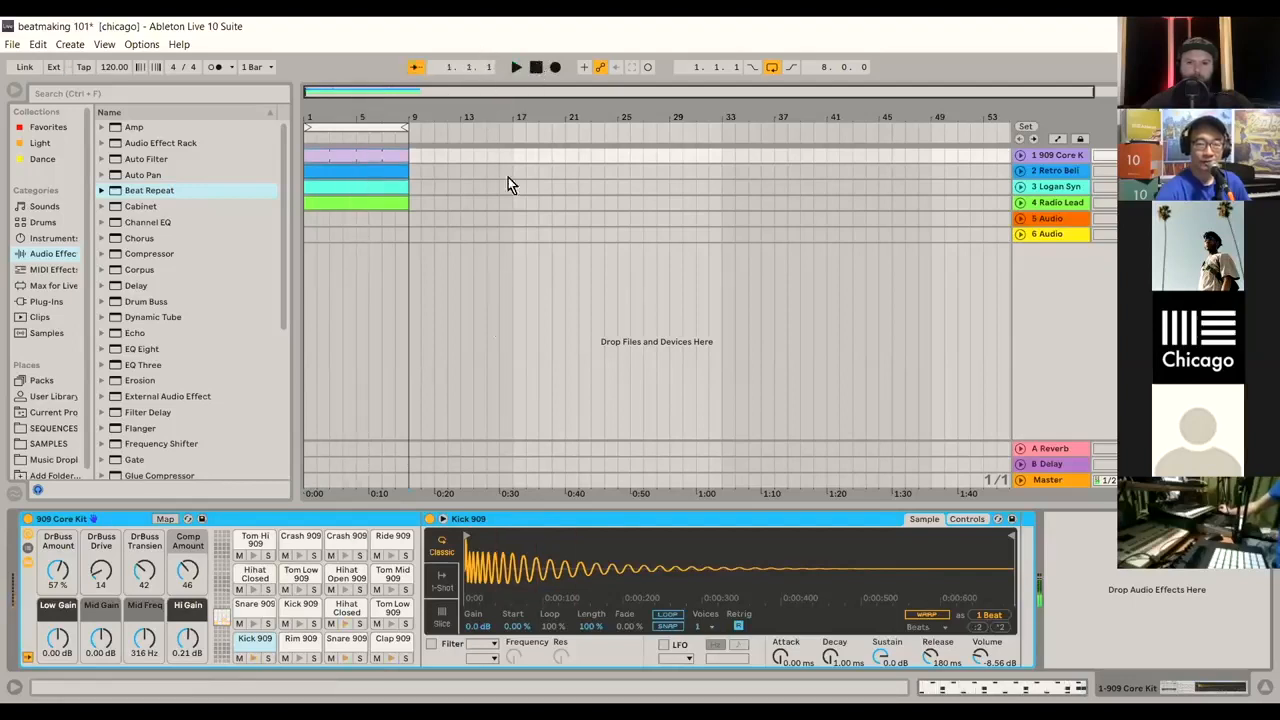
{"action": "left_click", "coordinate": [517, 67]}
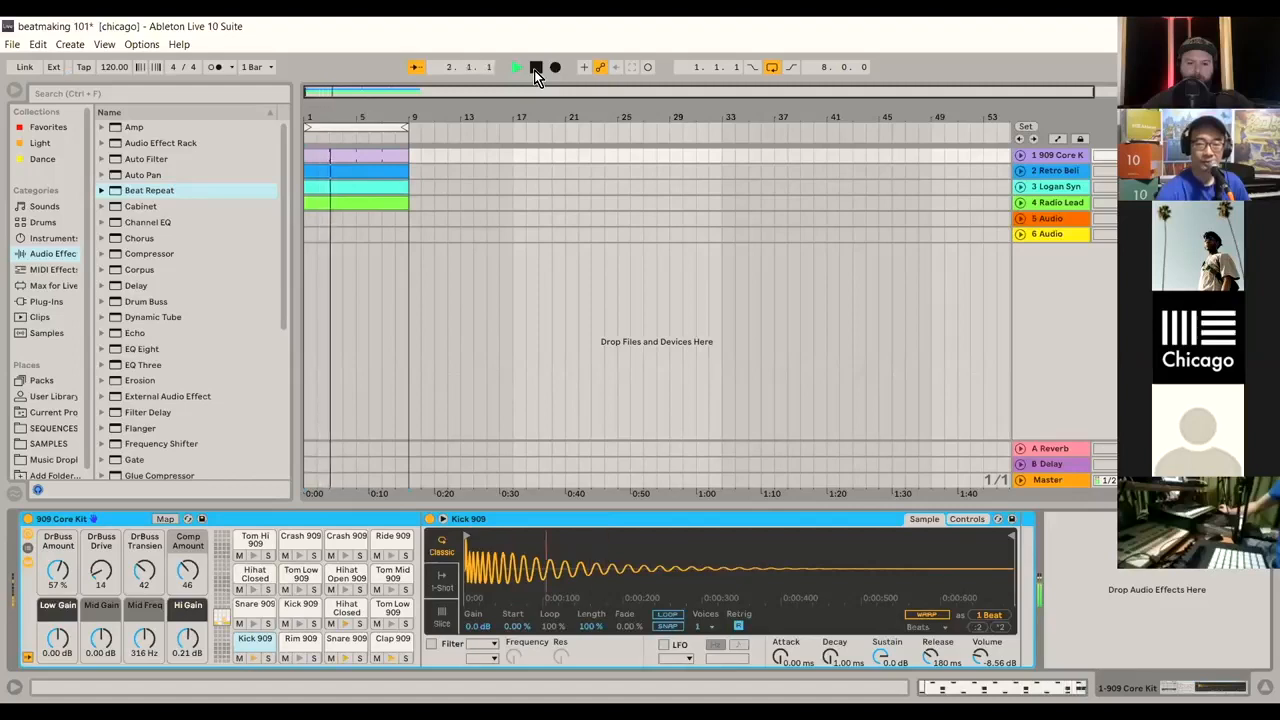
{"action": "left_click", "coordinate": [535, 70]}
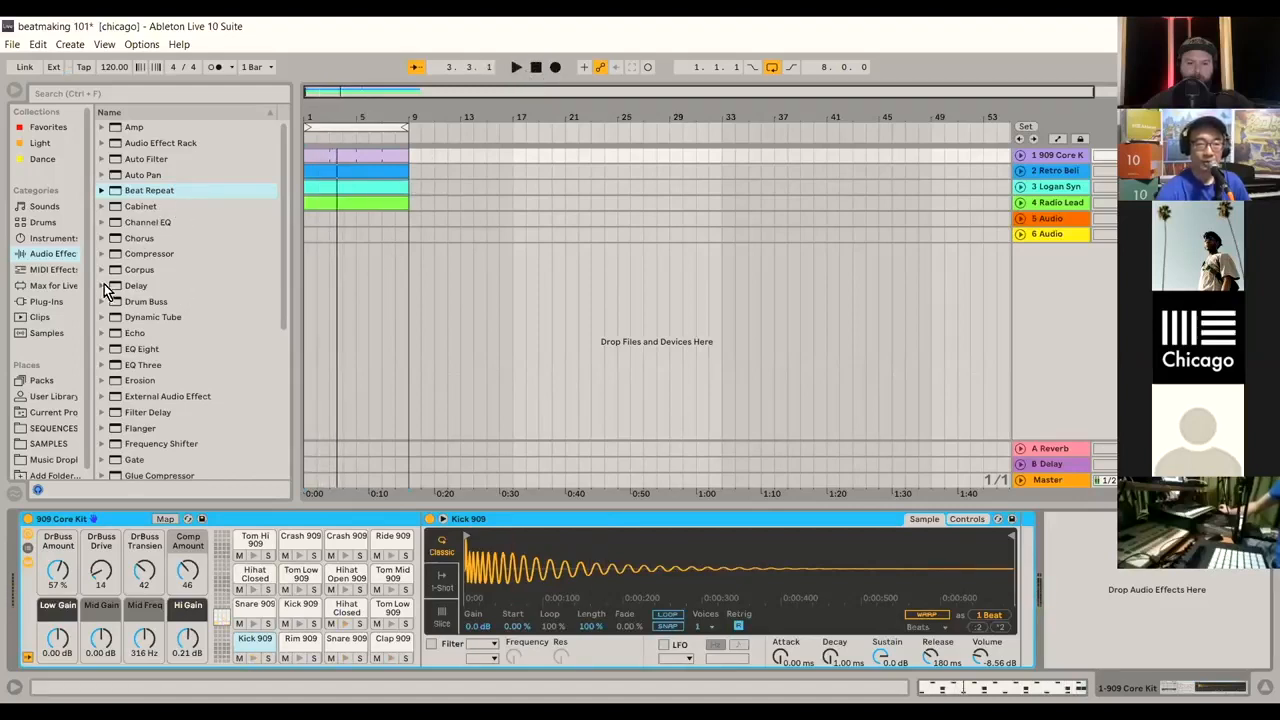
Step: Select the Hihat Closed 909 pad in the drum rack and briefly play the loop
{"action": "left_click", "coordinate": [143, 287]}
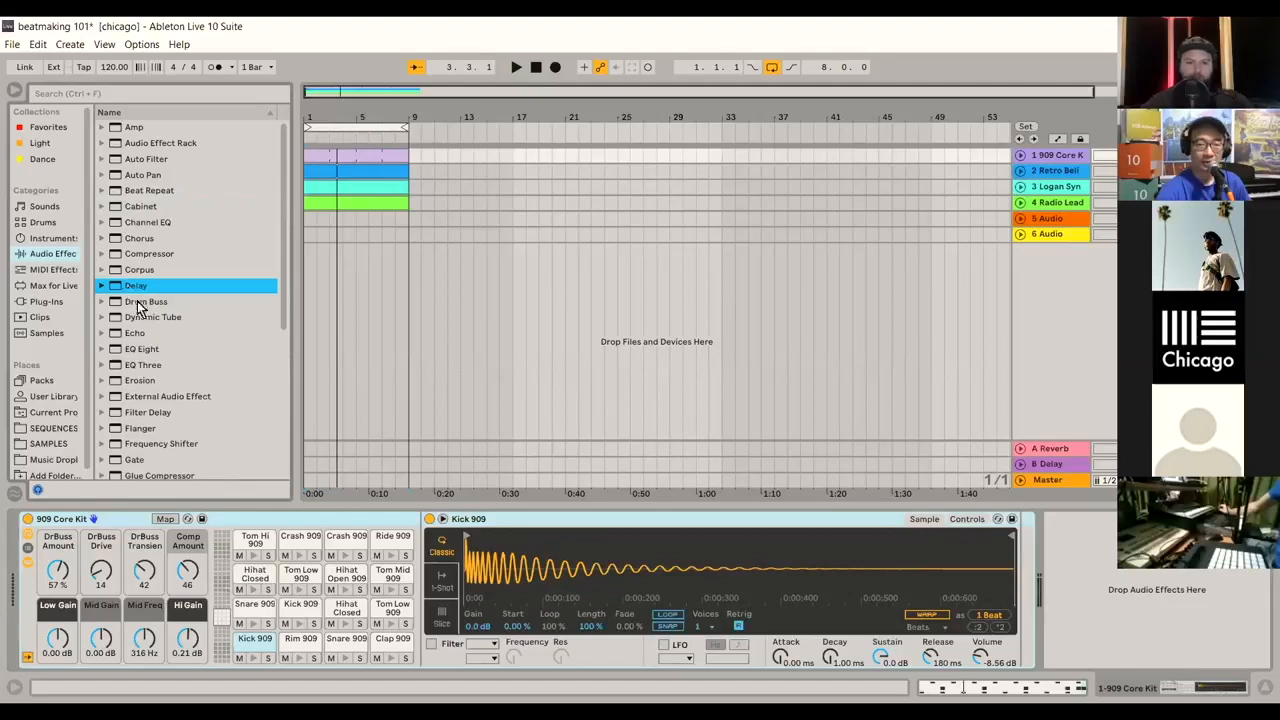
{"action": "left_click", "coordinate": [337, 578]}
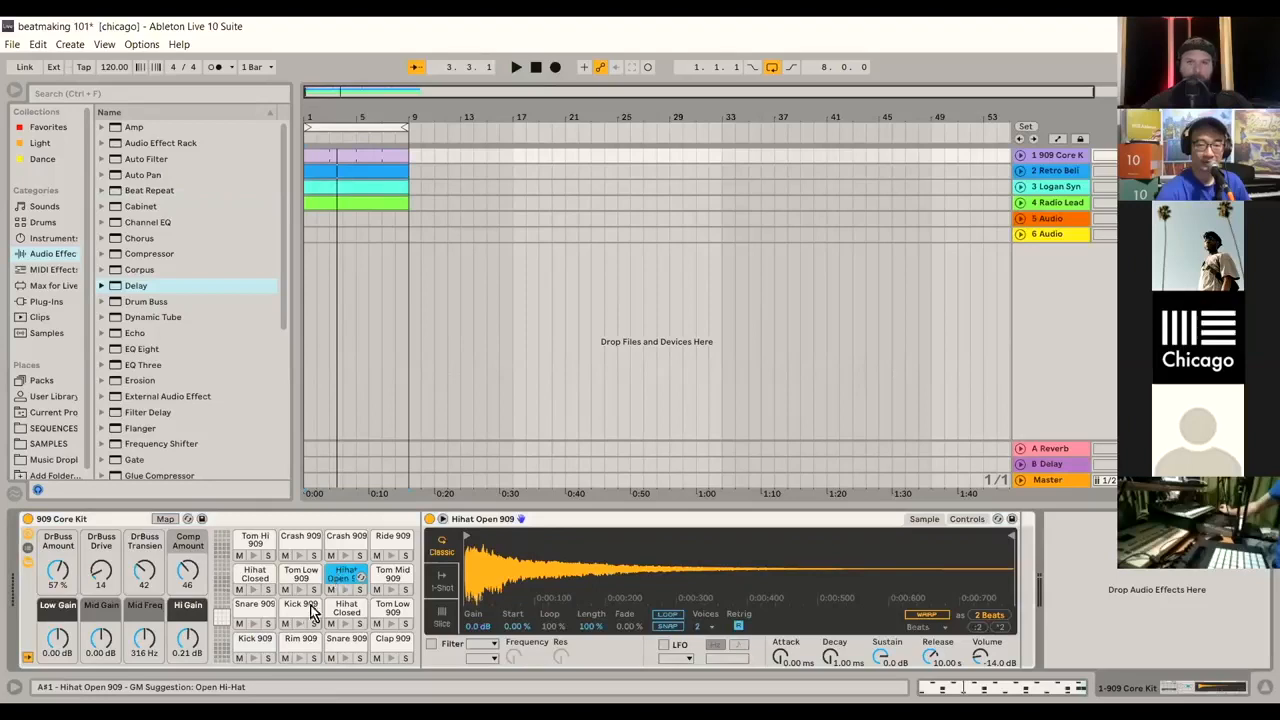
{"action": "left_click", "coordinate": [338, 615]}
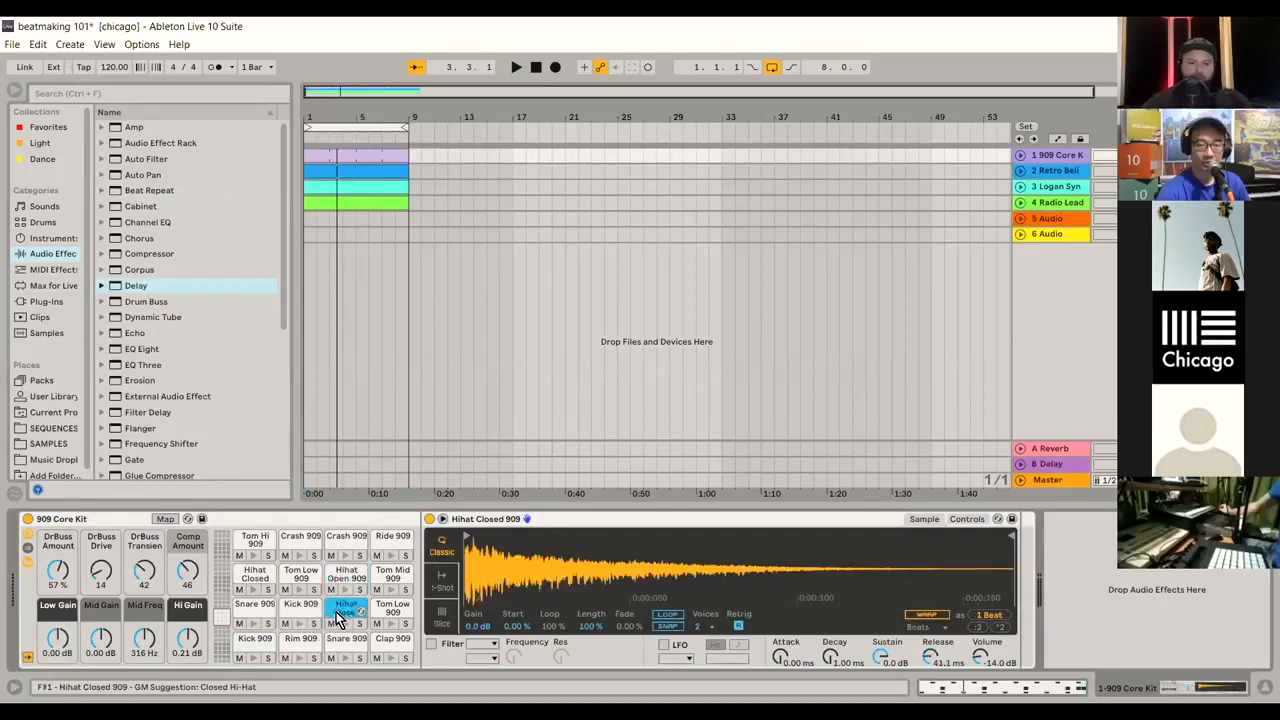
{"action": "left_click", "coordinate": [516, 67]}
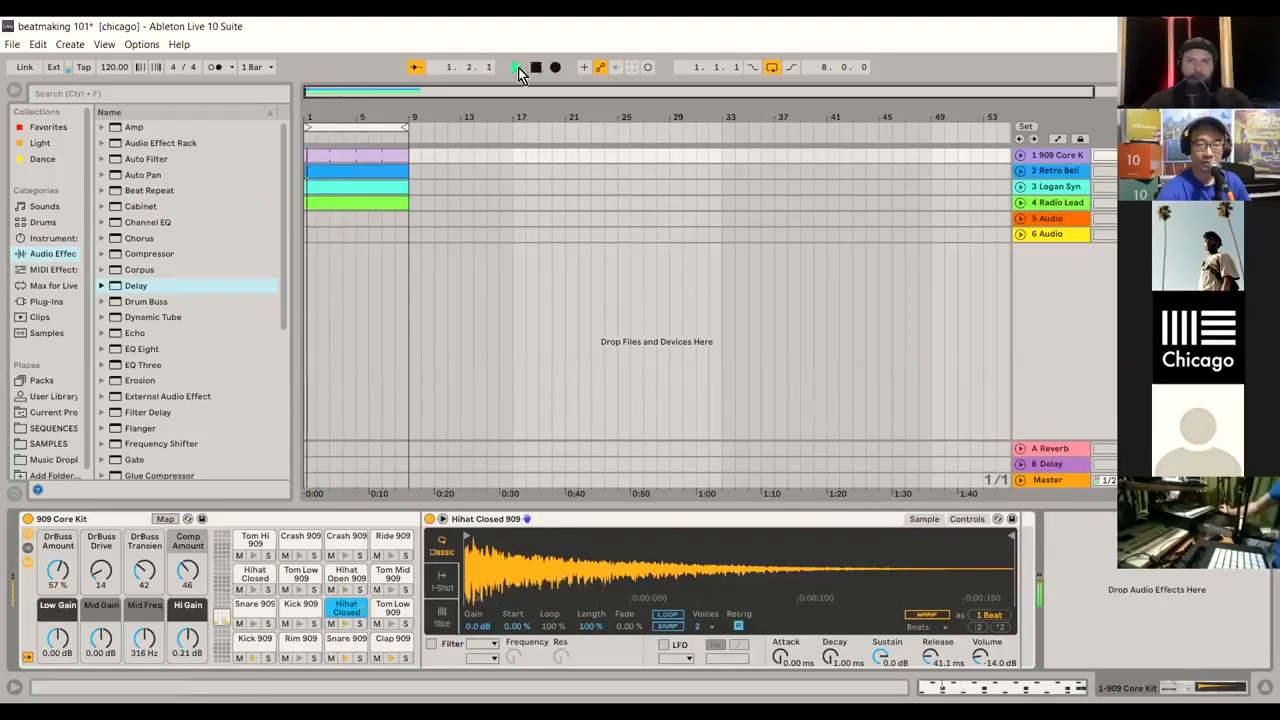
{"action": "left_click", "coordinate": [535, 67]}
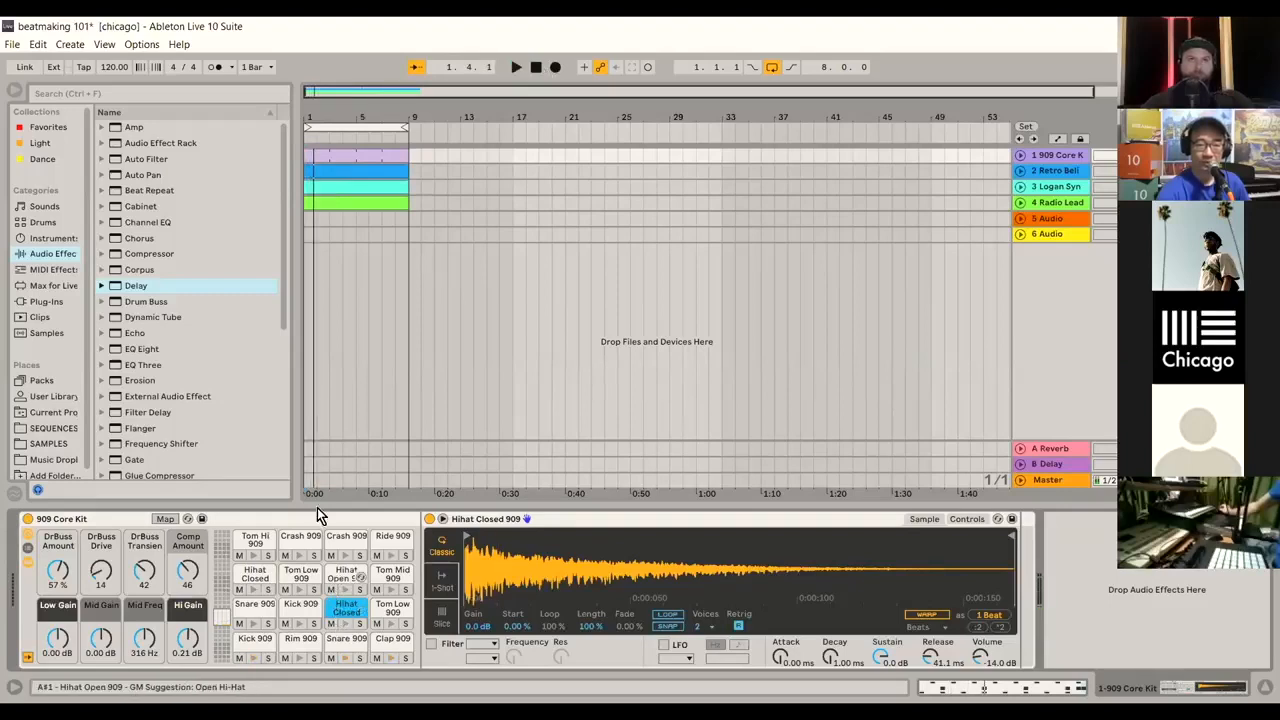
Step: Add a Delay effect after the whole 909 Core Kit rack and briefly play the loop with it
{"action": "left_click_drag", "start_coordinate": [126, 285], "coordinate": [1053, 575]}
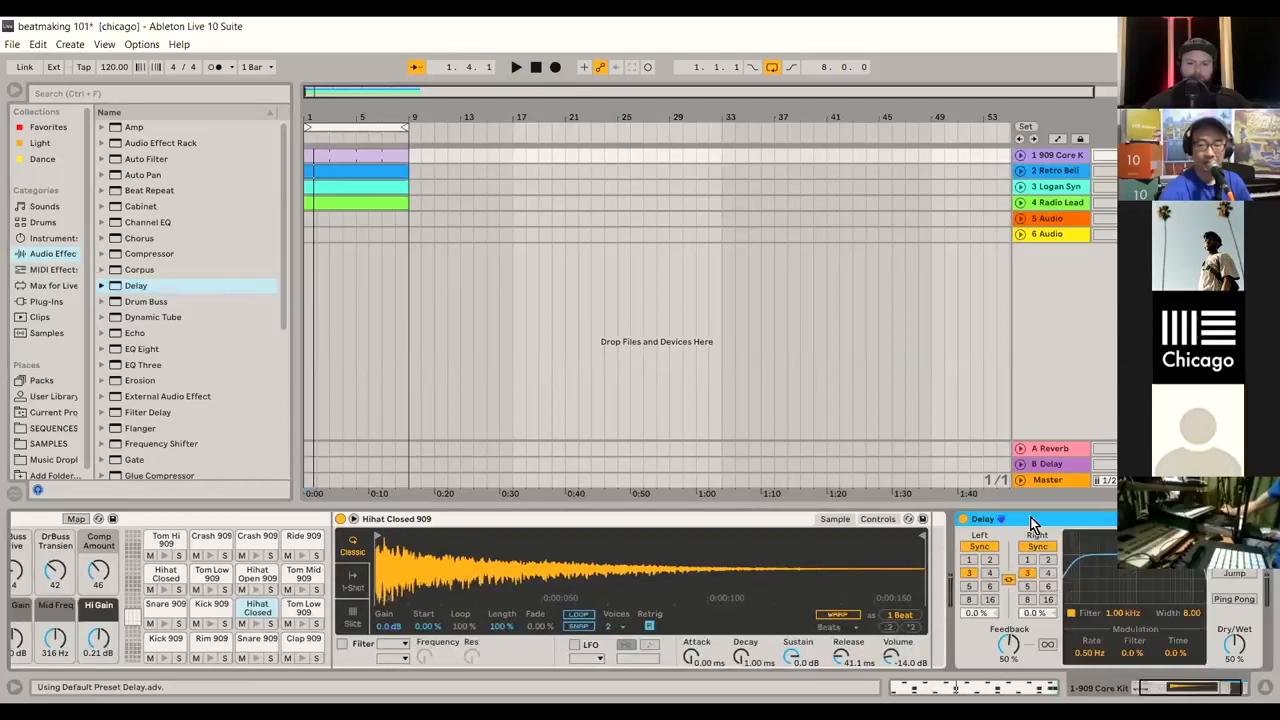
{"action": "left_click", "coordinate": [535, 67]}
{"action": "left_click", "coordinate": [516, 67]}
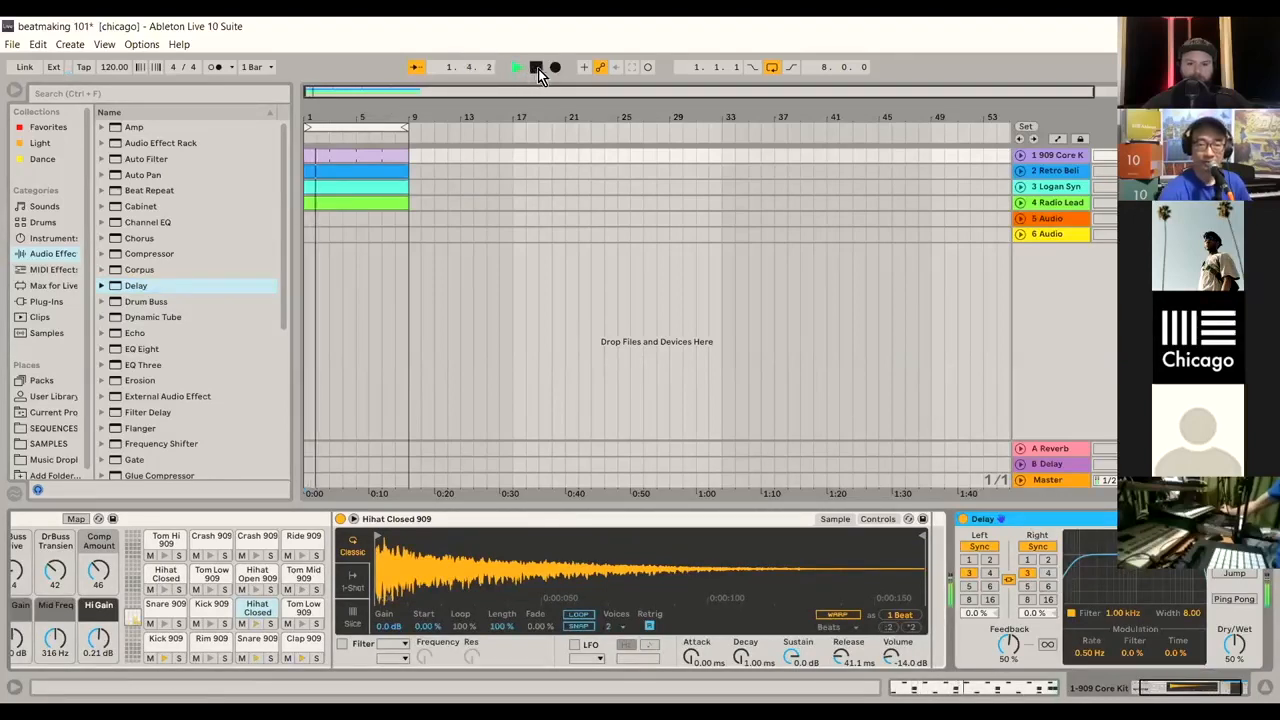
{"action": "left_click", "coordinate": [536, 68]}
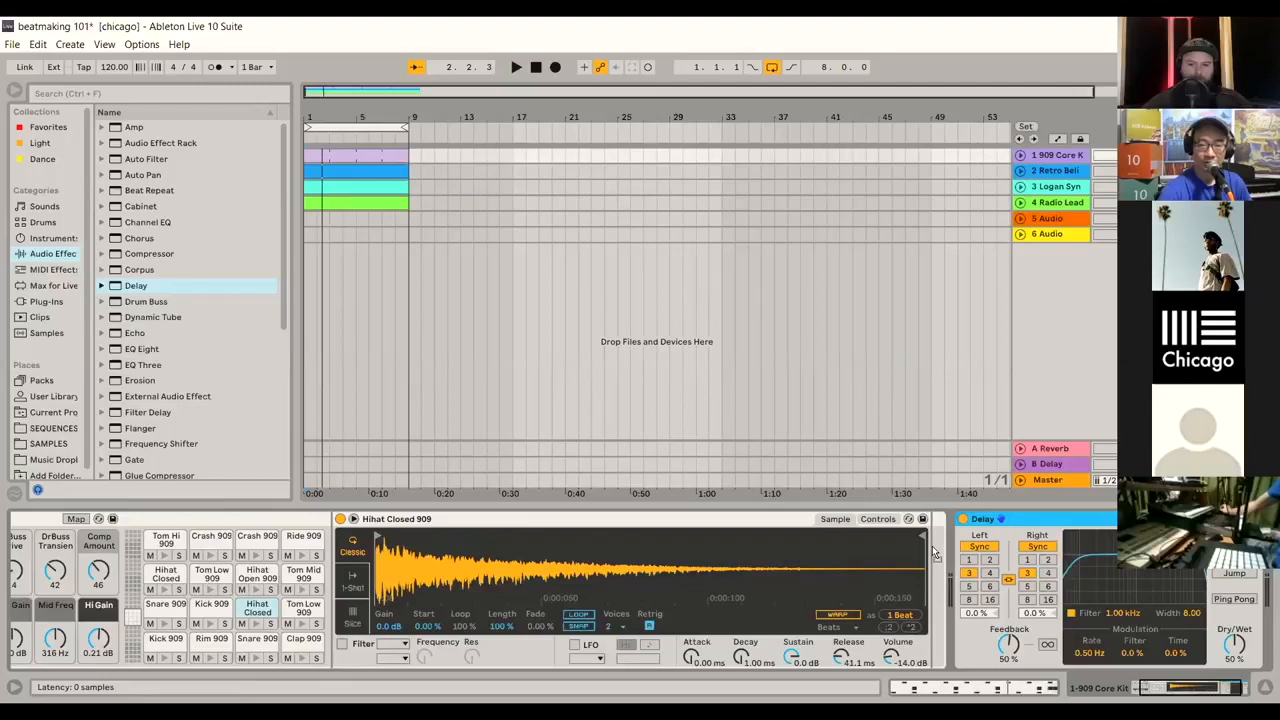
Step: Move the Delay into the Hihat Closed 909 pad's own chain and briefly play the loop
{"action": "left_click_drag", "start_coordinate": [1008, 525], "coordinate": [929, 535]}
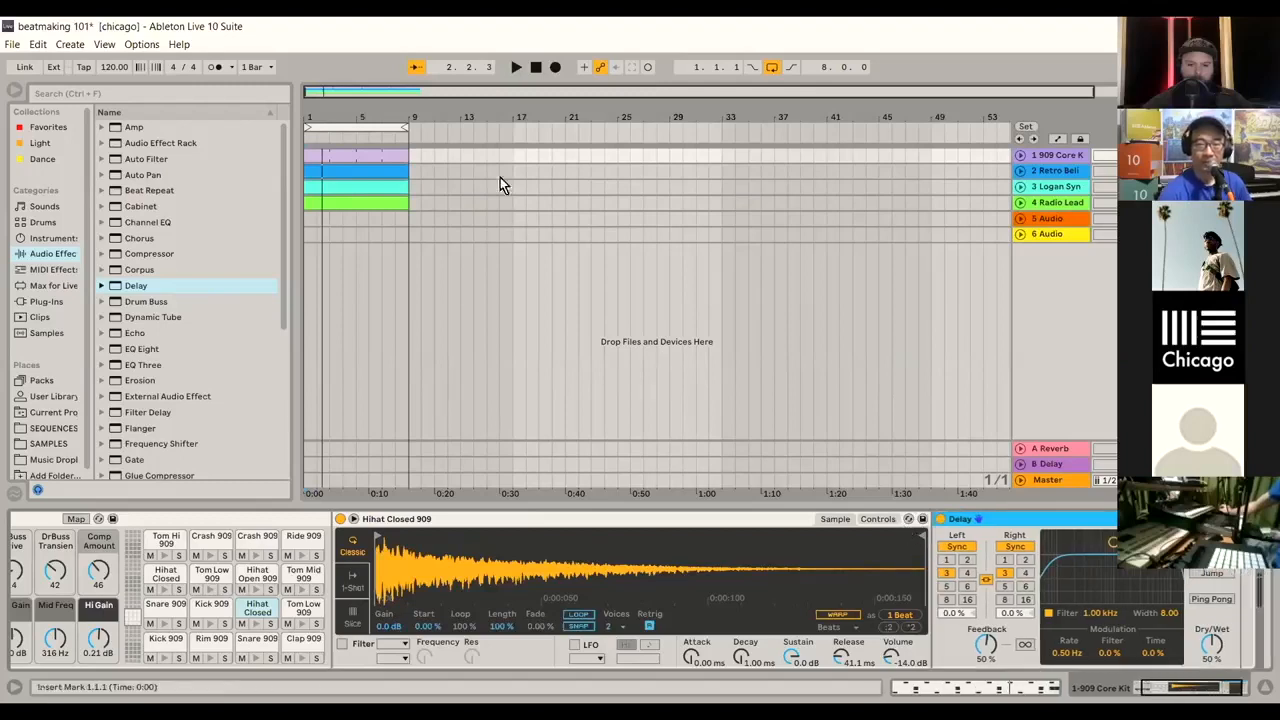
{"action": "left_click", "coordinate": [516, 70]}
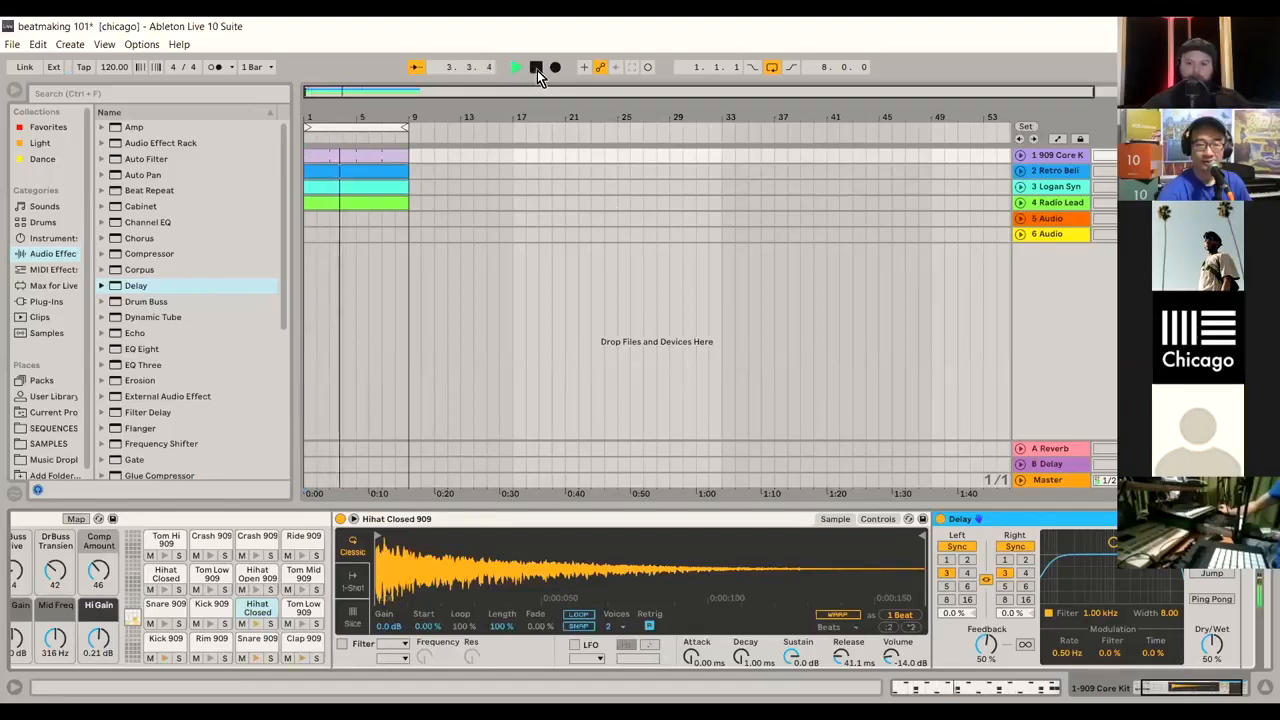
{"action": "left_click", "coordinate": [536, 68]}
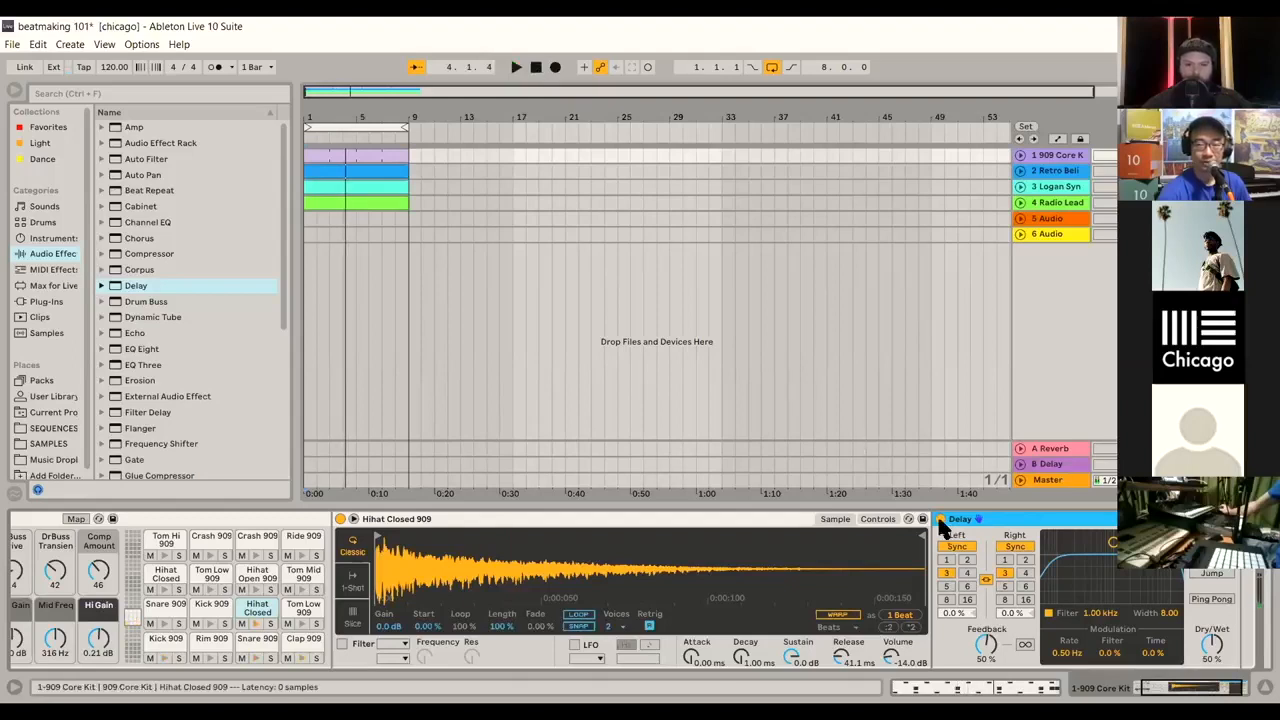
Step: Compare the closed hi-hat with and without the Delay by bypassing and re-enabling the effect during playback
{"action": "key", "text": "space"}
{"action": "left_click", "coordinate": [940, 520]}
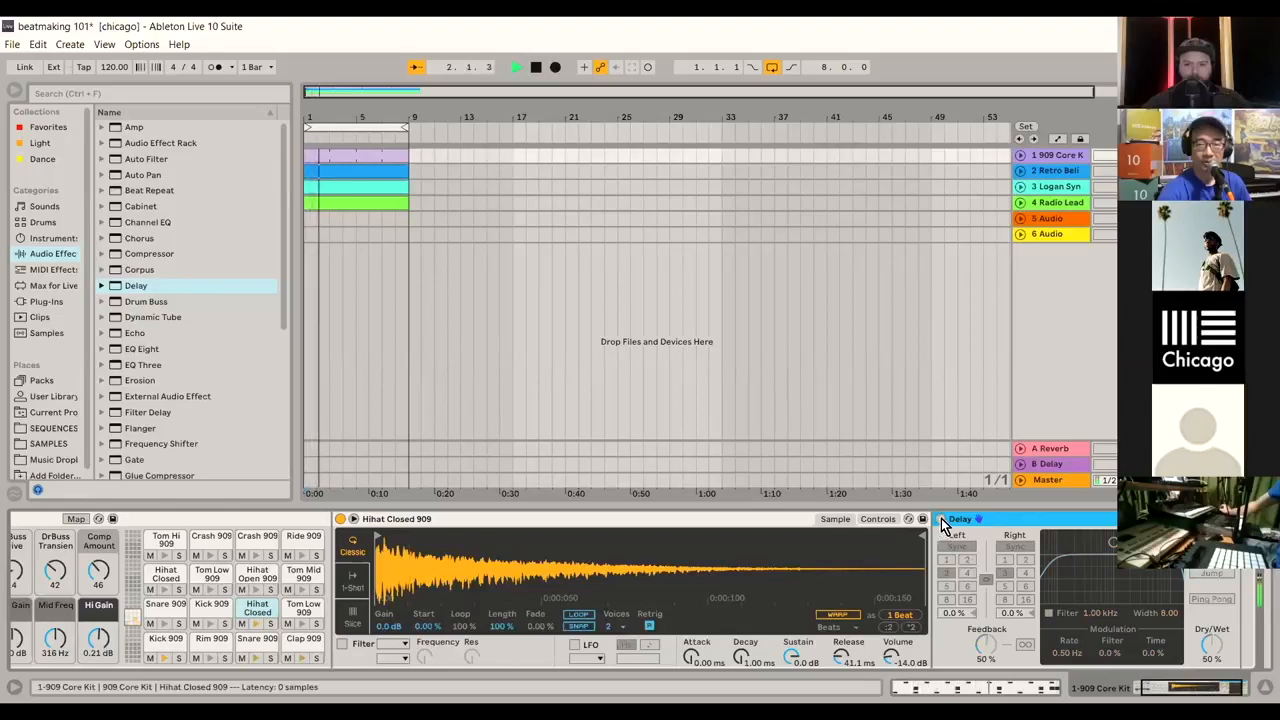
{"action": "left_click", "coordinate": [940, 519]}
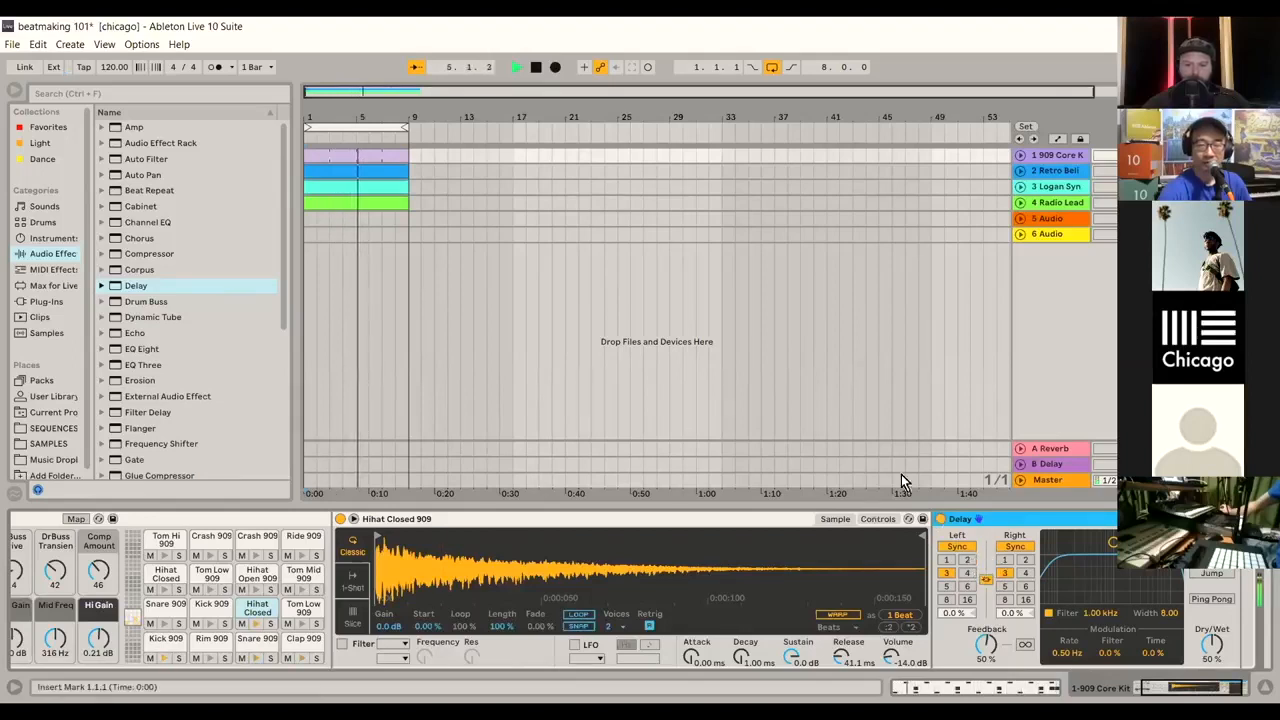
{"action": "left_click", "coordinate": [536, 67]}
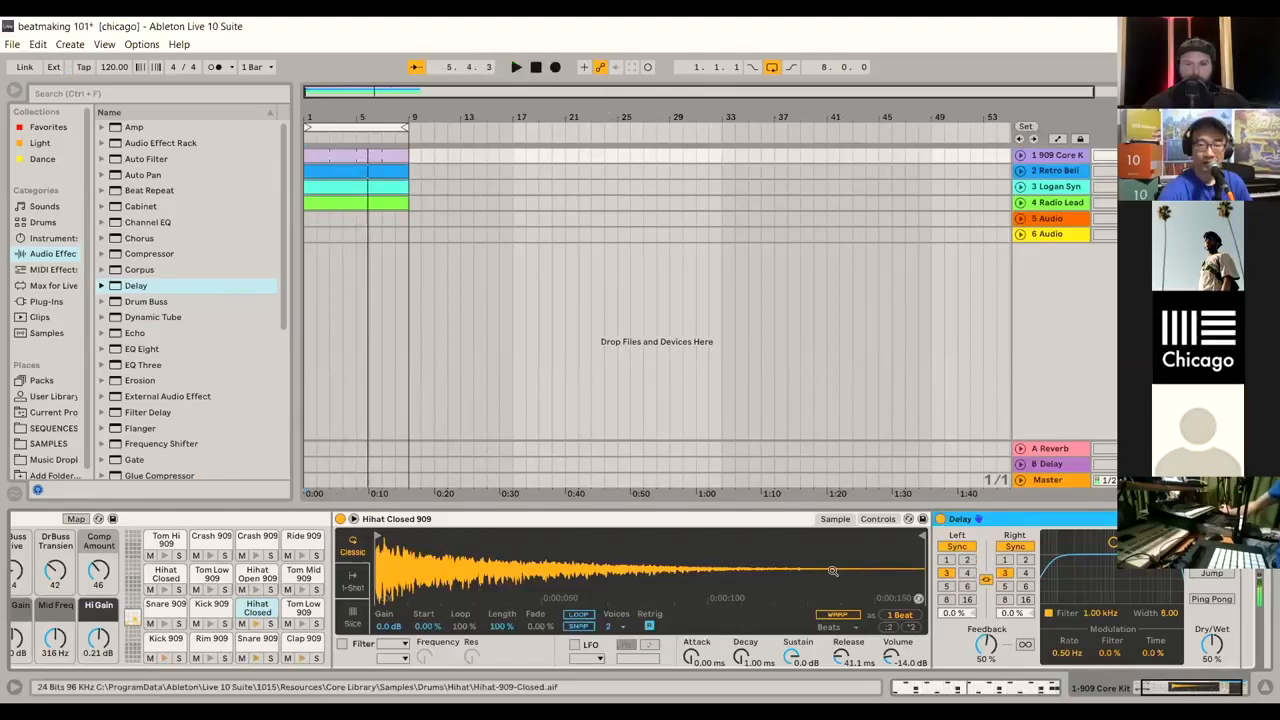
Step: Unlink the hi-hat Delay's left and right times and set the right channel to 2 during playback
{"action": "left_click", "coordinate": [986, 581]}
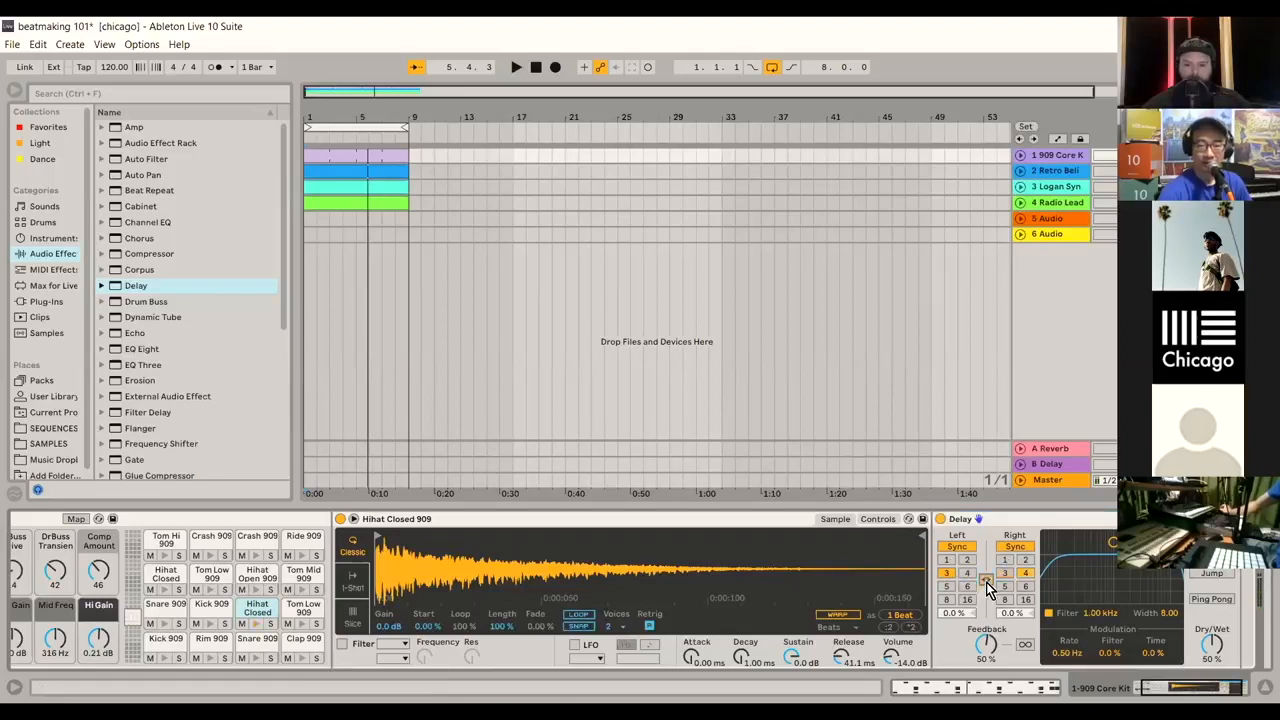
{"action": "left_click", "coordinate": [986, 582]}
{"action": "left_click", "coordinate": [512, 70]}
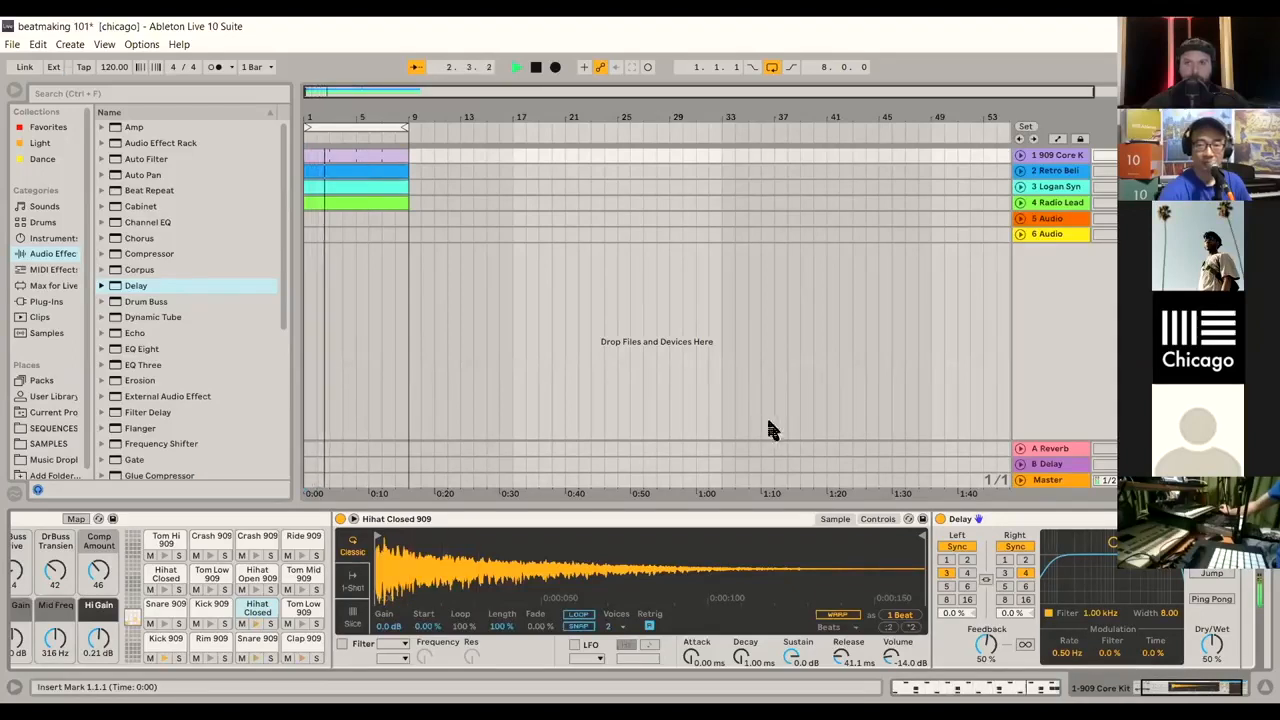
{"action": "left_click", "coordinate": [1025, 560]}
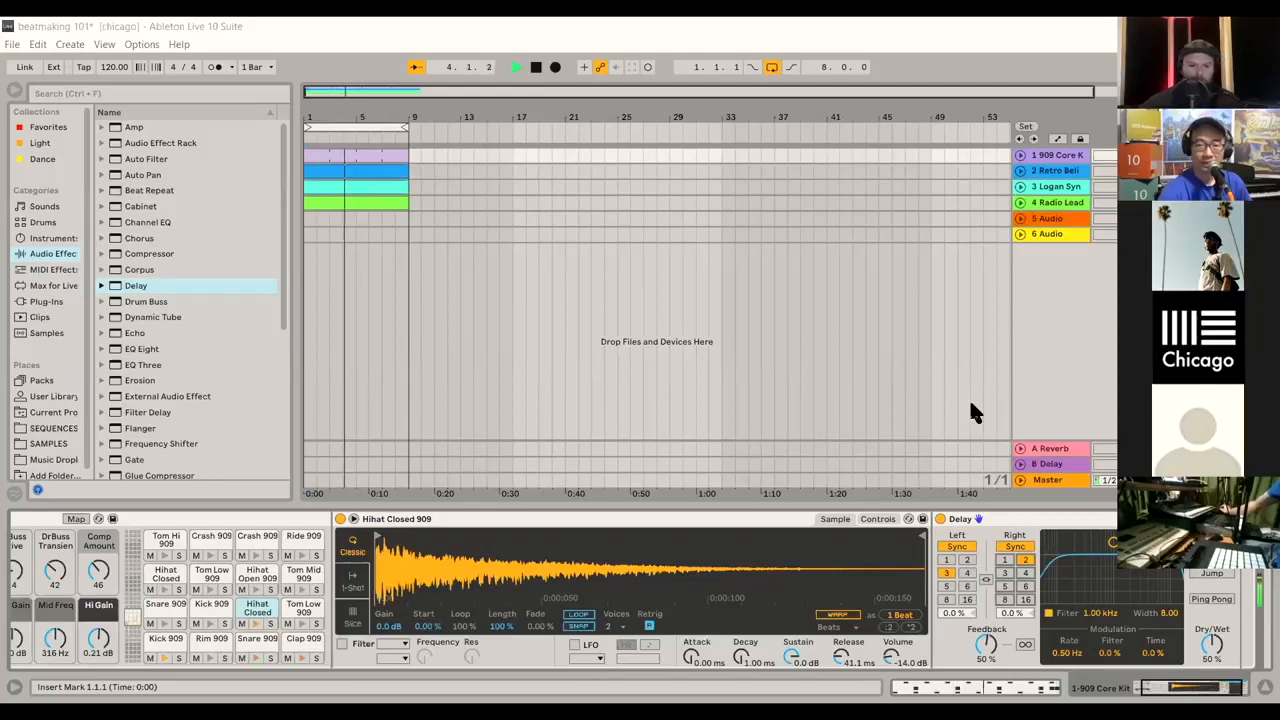
Step: Set the hi-hat Delay's feedback to 35% and stop playback
{"action": "left_click", "coordinate": [1084, 517]}
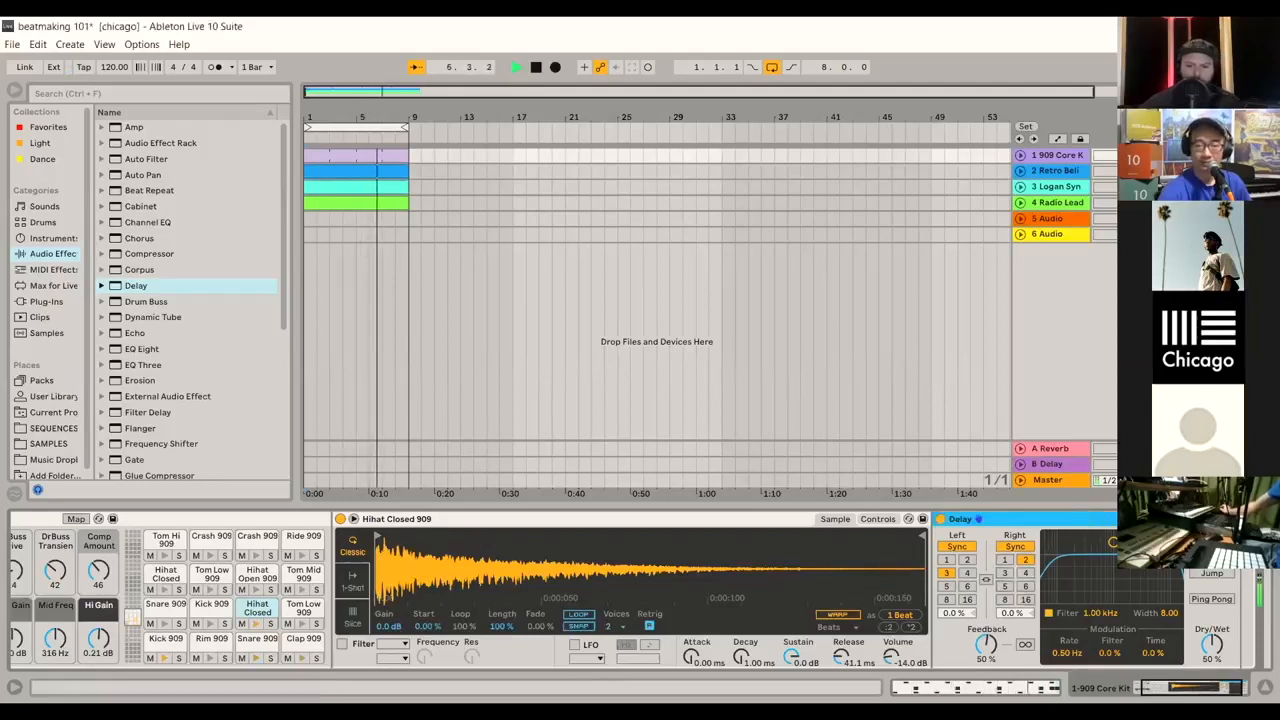
{"action": "scroll", "coordinate": [640, 590], "scroll_direction": "right", "scroll_amount": 2}
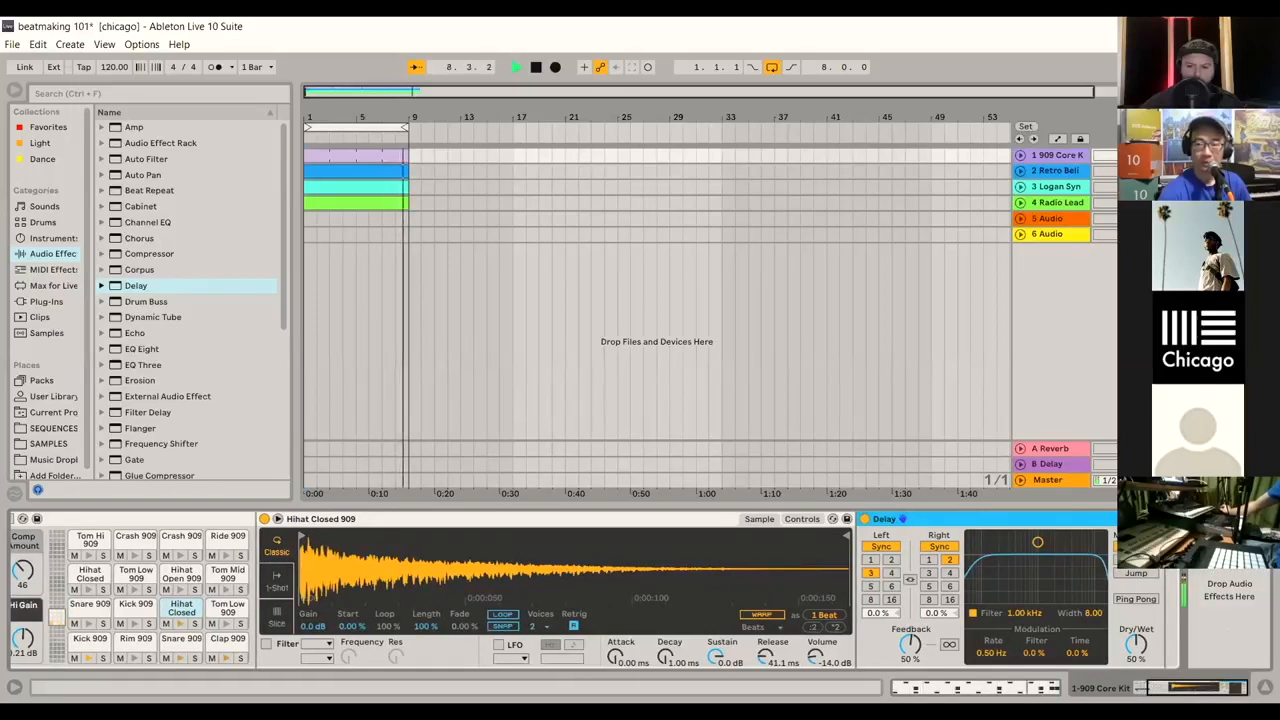
{"action": "left_click", "coordinate": [913, 643]}
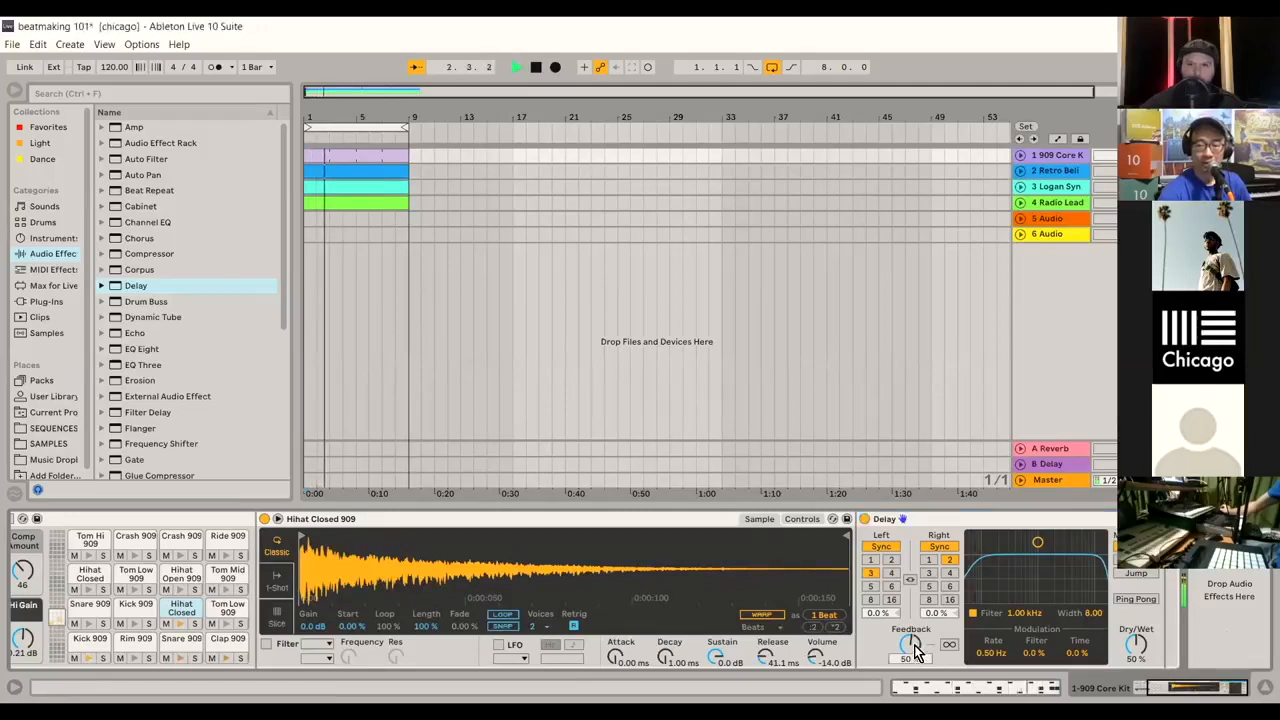
{"action": "mouse_move", "coordinate": [913, 643]}
{"action": "left_mouse_down"}
{"action": "mouse_move", "coordinate": [913, 630]}
{"action": "mouse_move", "coordinate": [913, 650]}
{"action": "left_mouse_up"}
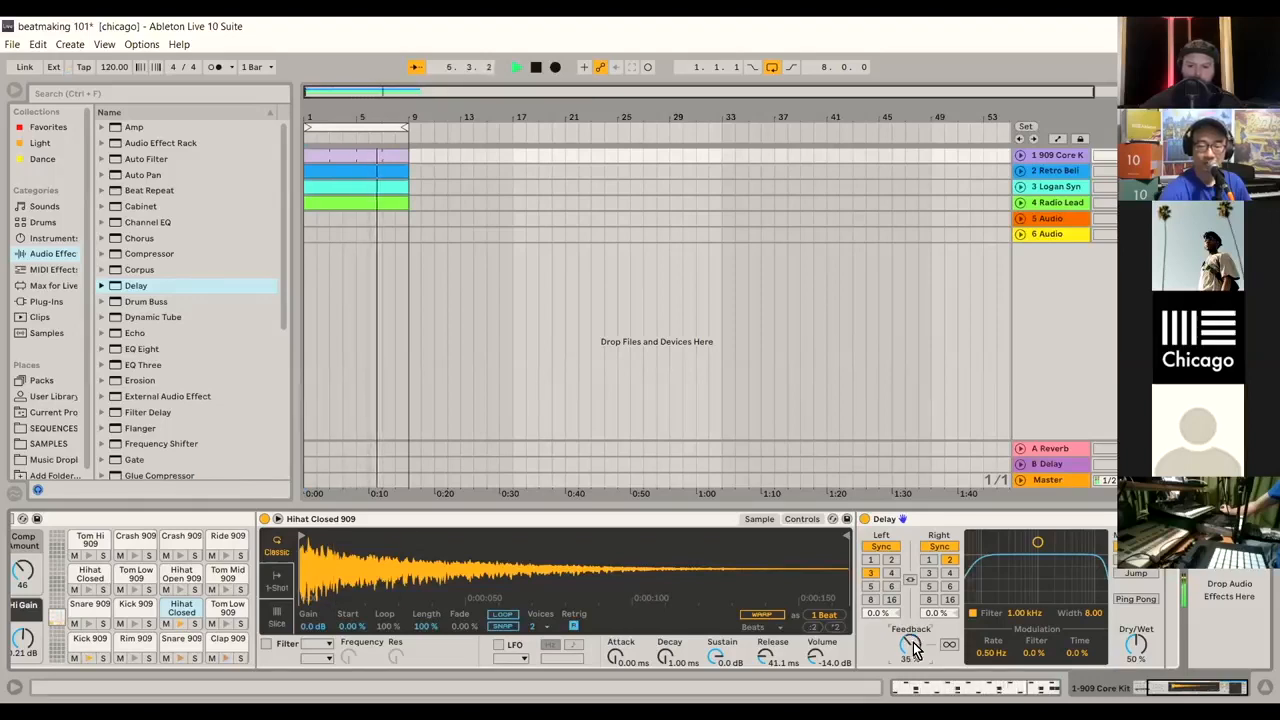
{"action": "left_click", "coordinate": [538, 70]}
Step: Add a Delay effect to the Snare 909 pad's chain and set its feedback to 30%
{"action": "key", "text": "shift+Tab"}
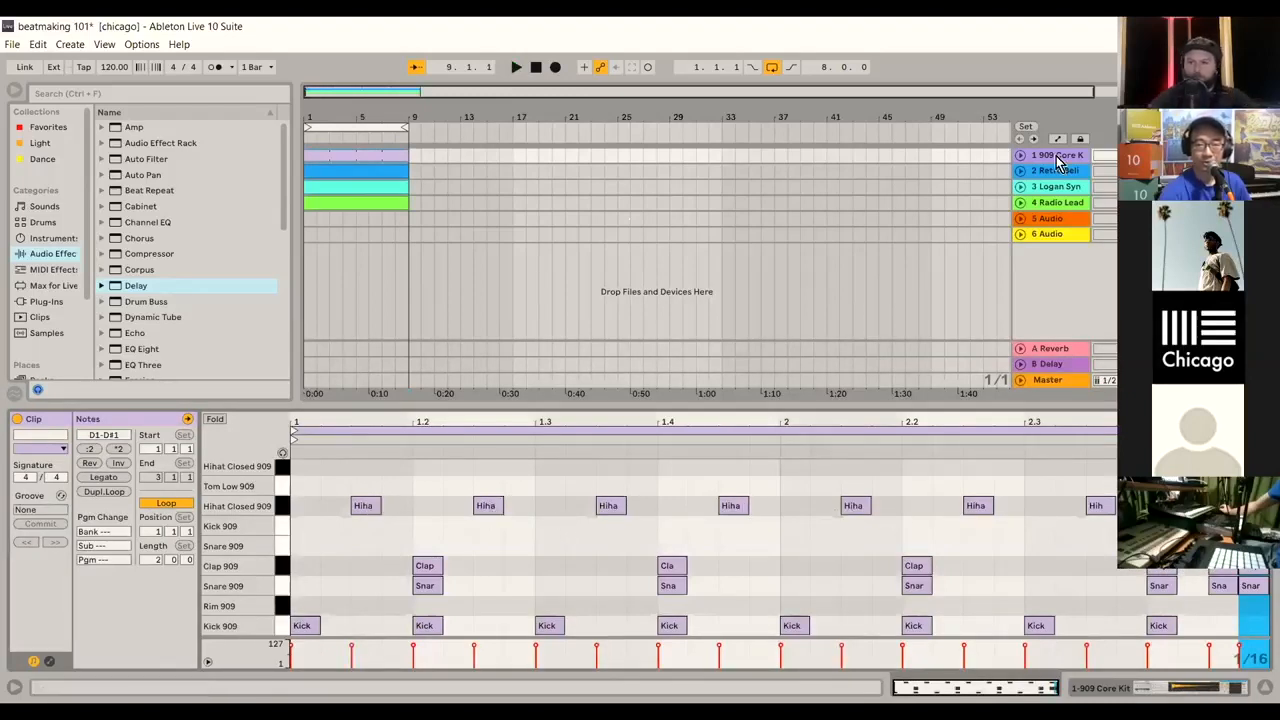
{"action": "key", "text": "shift+Tab"}
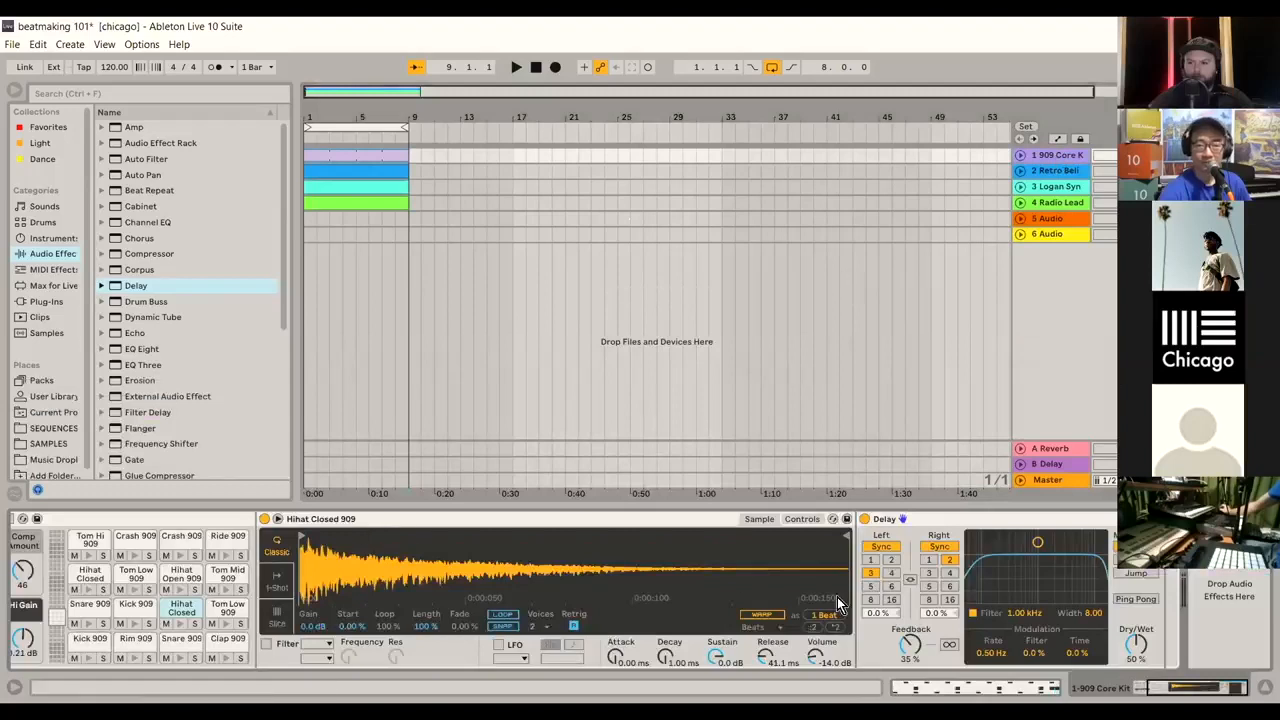
{"action": "scroll", "coordinate": [837, 597], "scroll_direction": "left", "scroll_amount": 3}
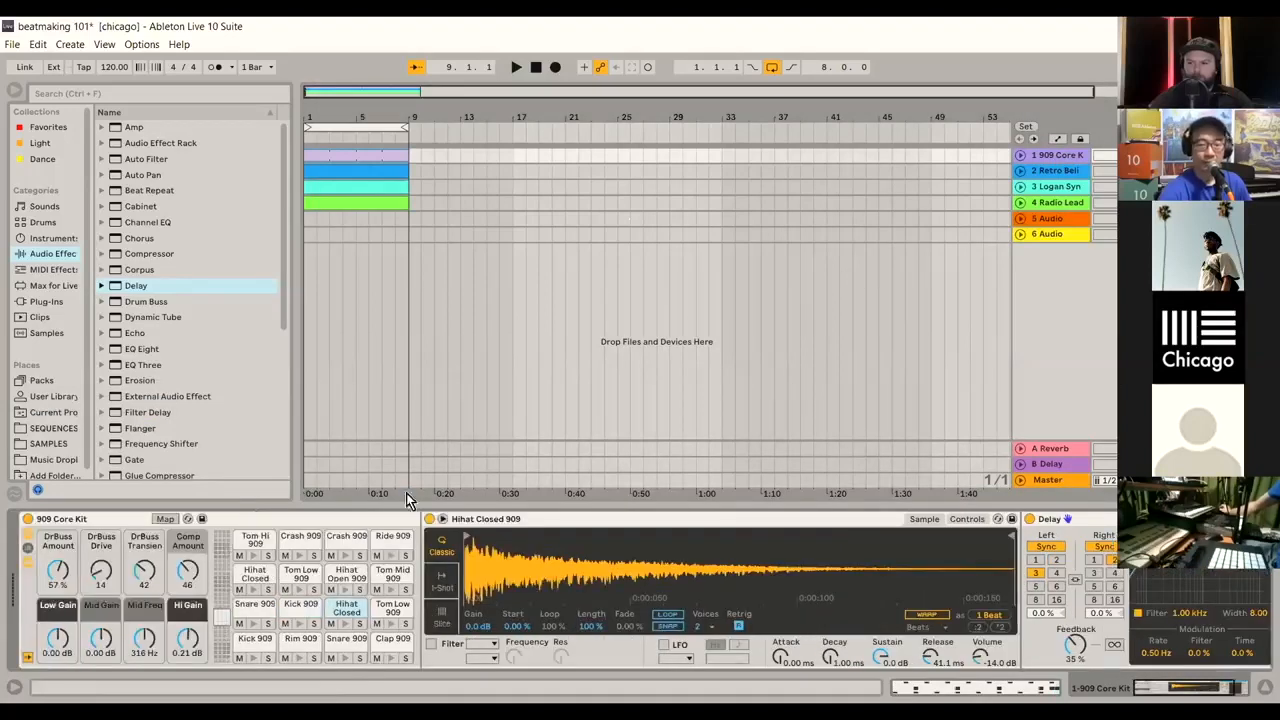
{"action": "left_click", "coordinate": [341, 648]}
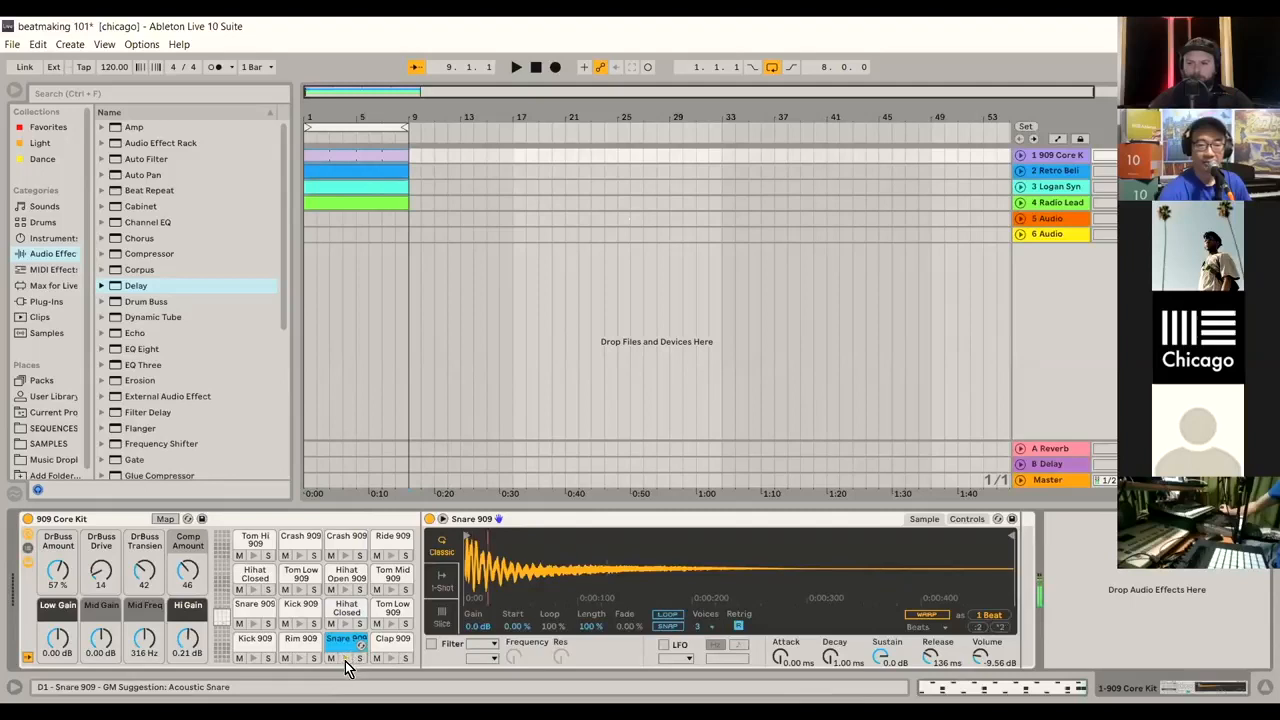
{"action": "mouse_move", "coordinate": [135, 289]}
{"action": "left_mouse_down"}
{"action": "mouse_move", "coordinate": [1040, 585]}
{"action": "mouse_move", "coordinate": [1020, 585]}
{"action": "left_mouse_up"}
{"action": "left_click_drag", "start_coordinate": [1024, 655], "coordinate": [1024, 677]}
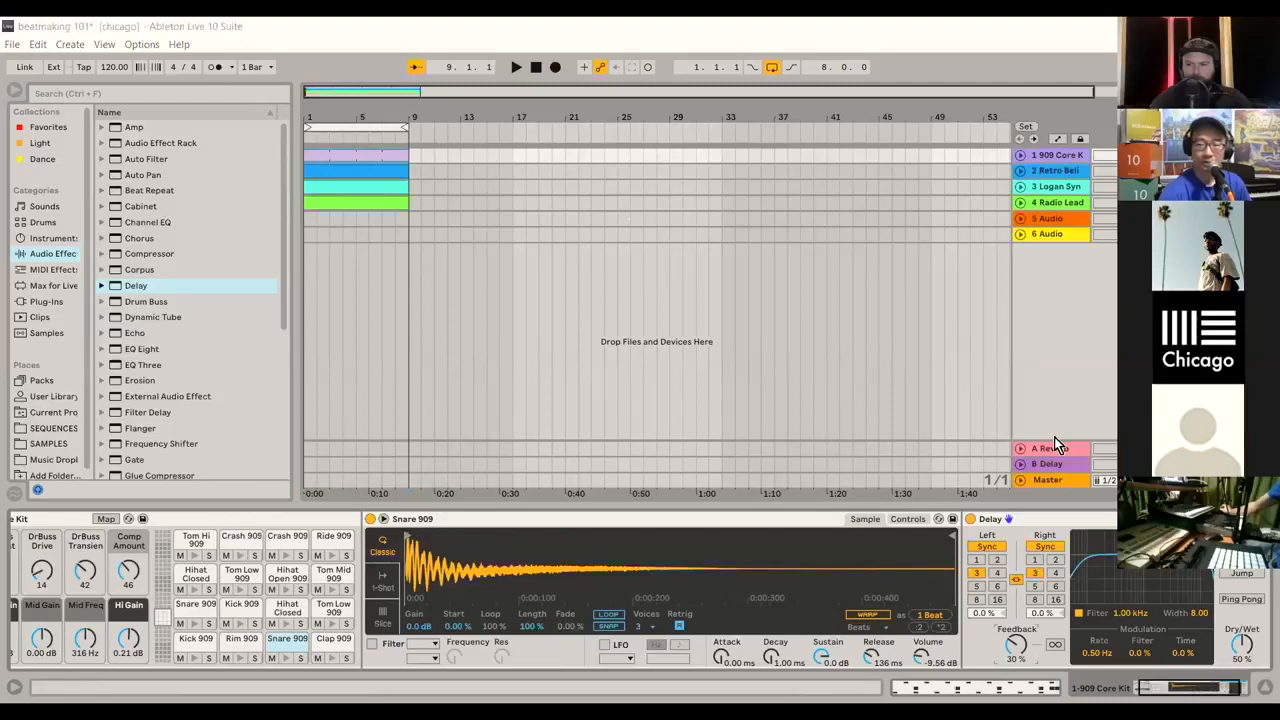
Step: Play the loop, try the Snare 909 Delay's feedback at 48%, and stop playback
{"action": "left_click", "coordinate": [516, 67]}
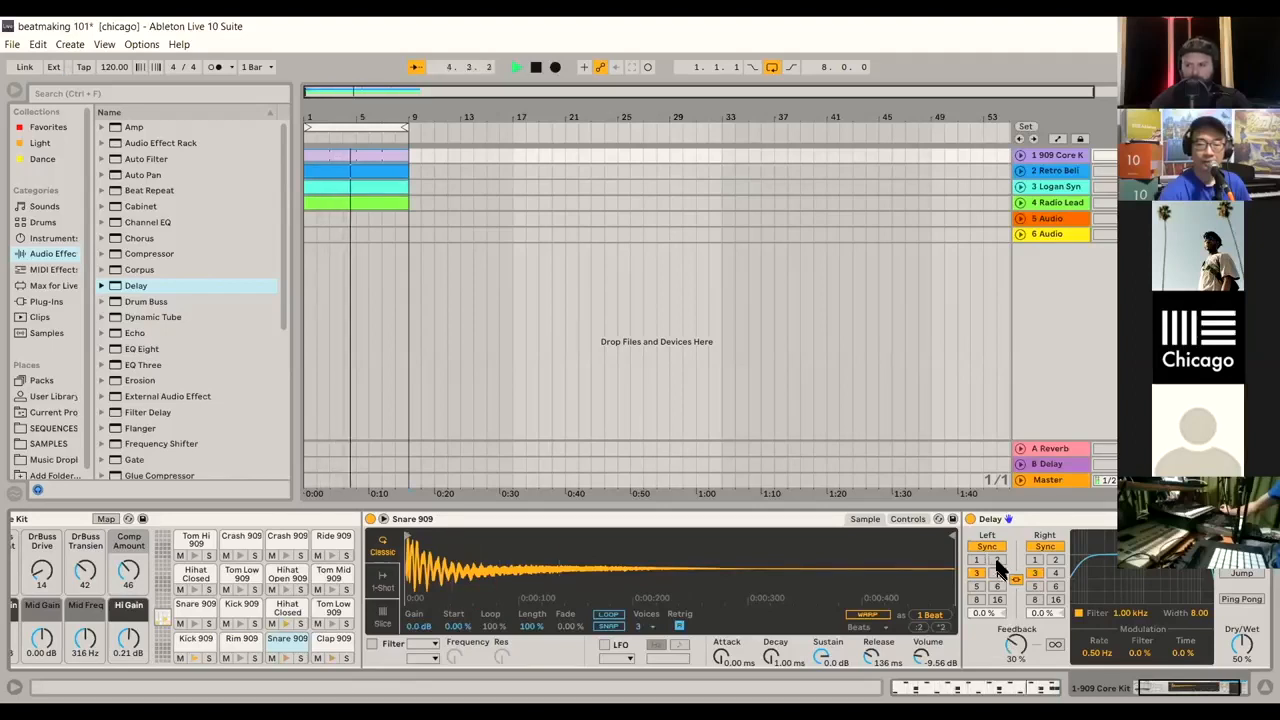
{"action": "mouse_move", "coordinate": [1013, 648]}
{"action": "left_mouse_down"}
{"action": "mouse_move", "coordinate": [1013, 664]}
{"action": "mouse_move", "coordinate": [1013, 651]}
{"action": "left_mouse_up"}
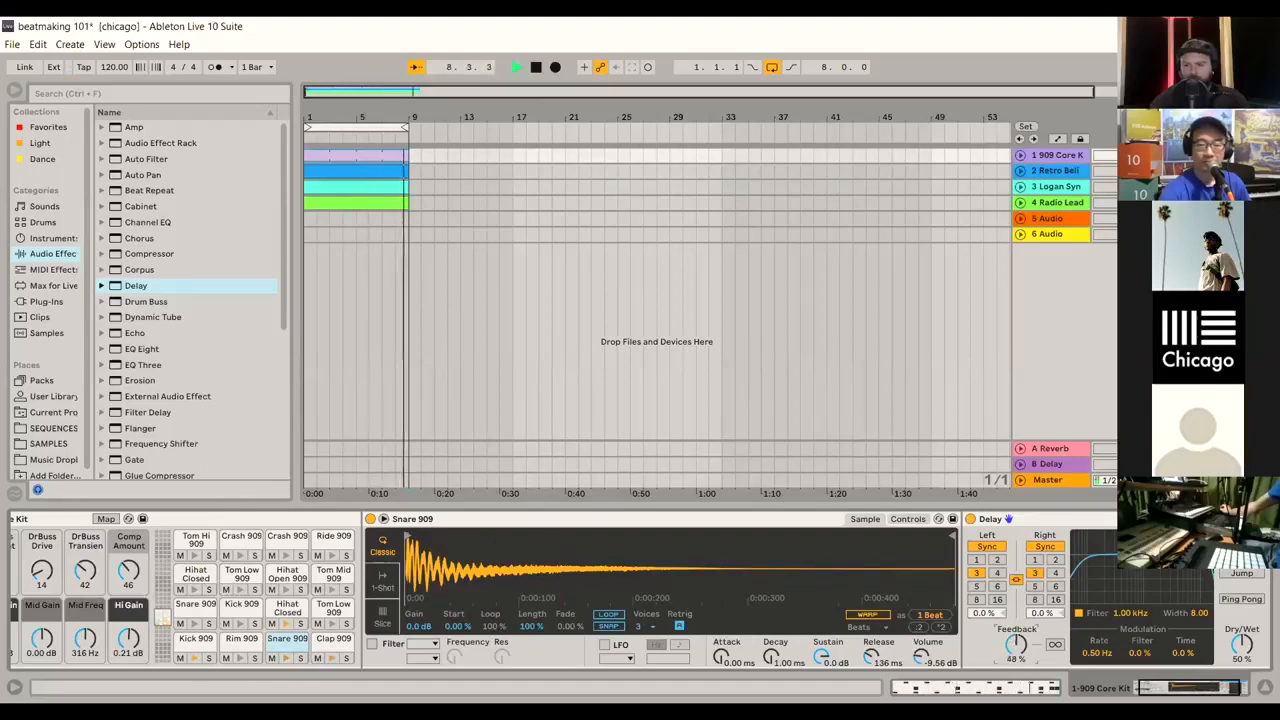
{"action": "left_click", "coordinate": [537, 72]}
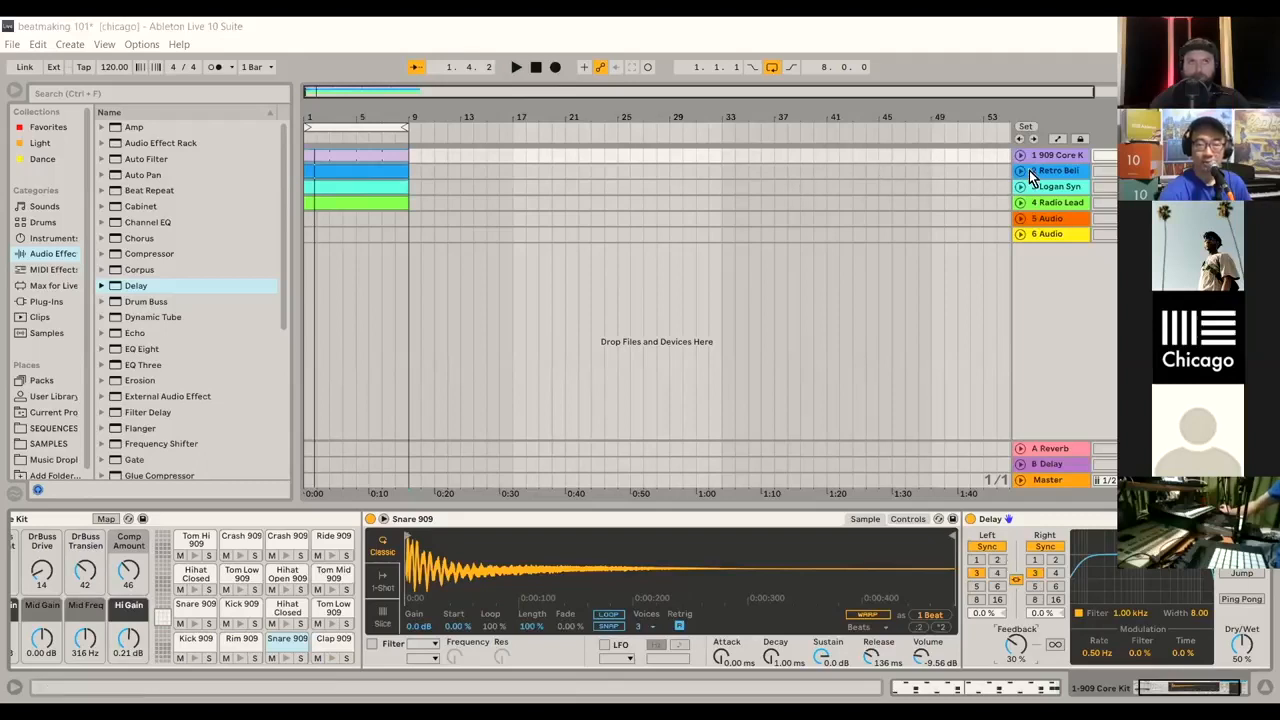
Step: Fold the snare pad's Delay and add another Delay after the whole 909 Core Kit rack
{"action": "double_click", "coordinate": [1046, 519]}
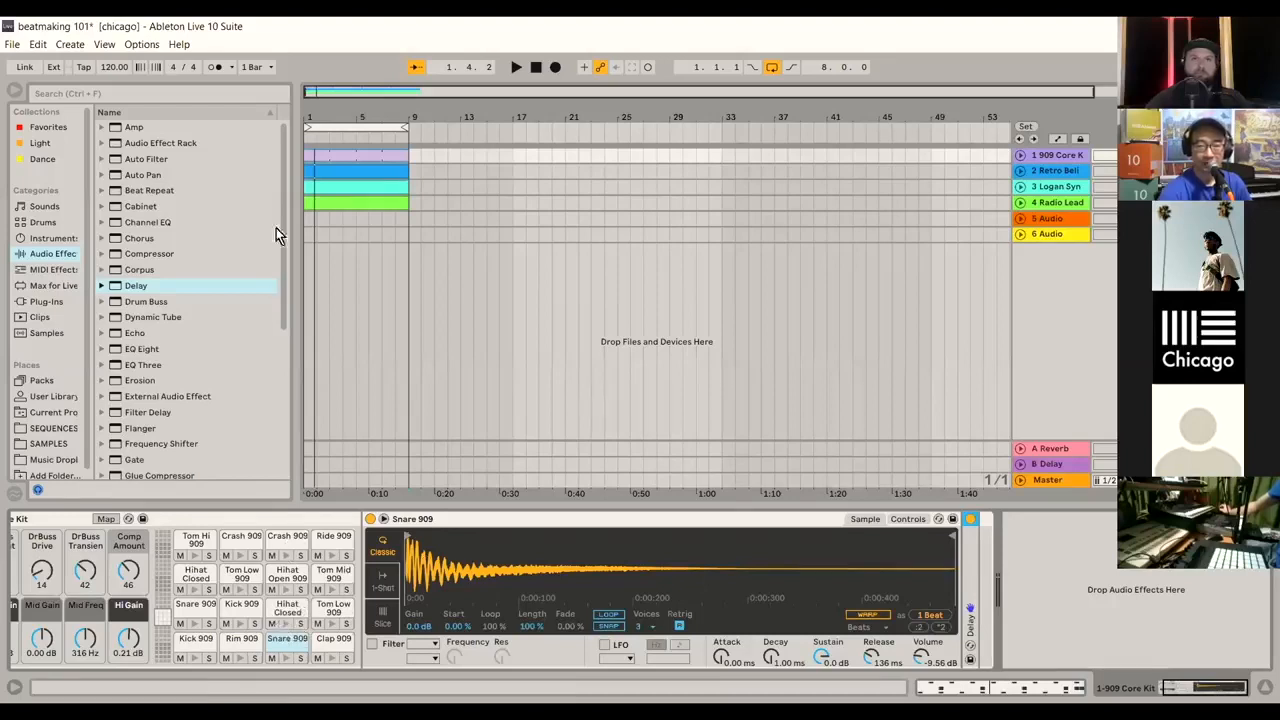
{"action": "left_click_drag", "start_coordinate": [133, 289], "coordinate": [1028, 569]}
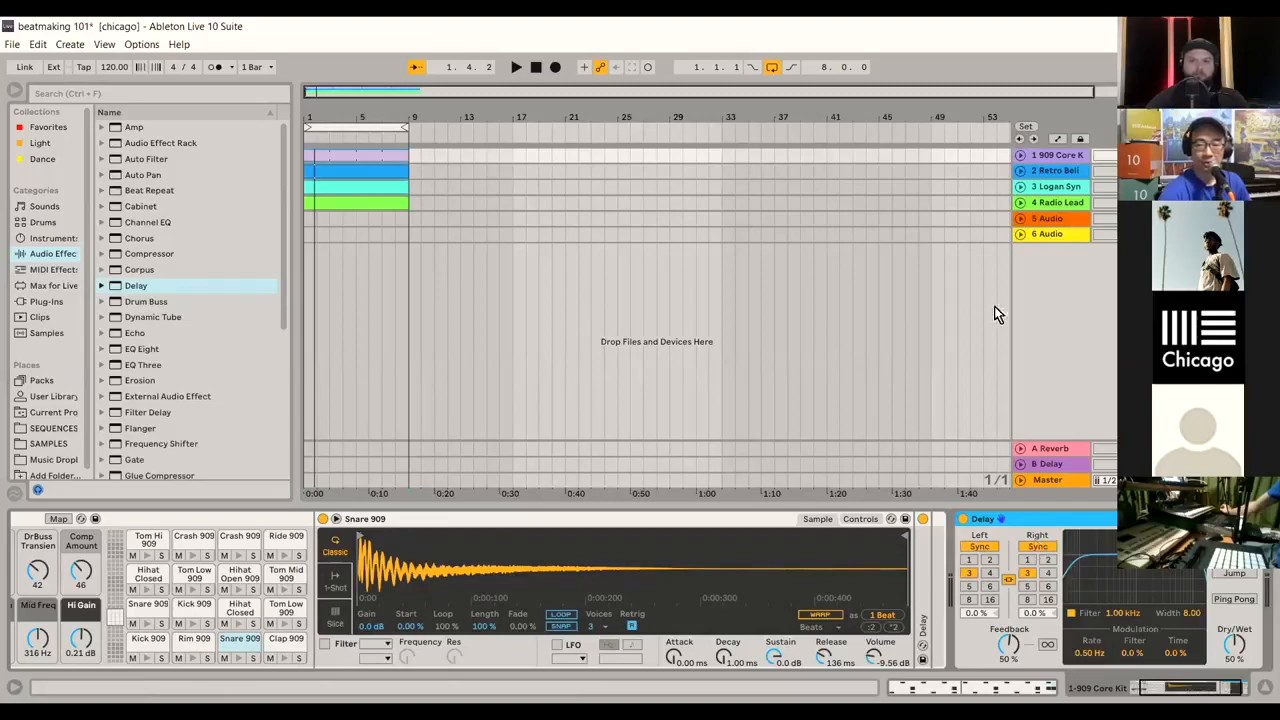
Step: Show the 909 Core Kit track's automation lane and choose the new Delay's Device On parameter for it
{"action": "left_click", "coordinate": [1060, 140]}
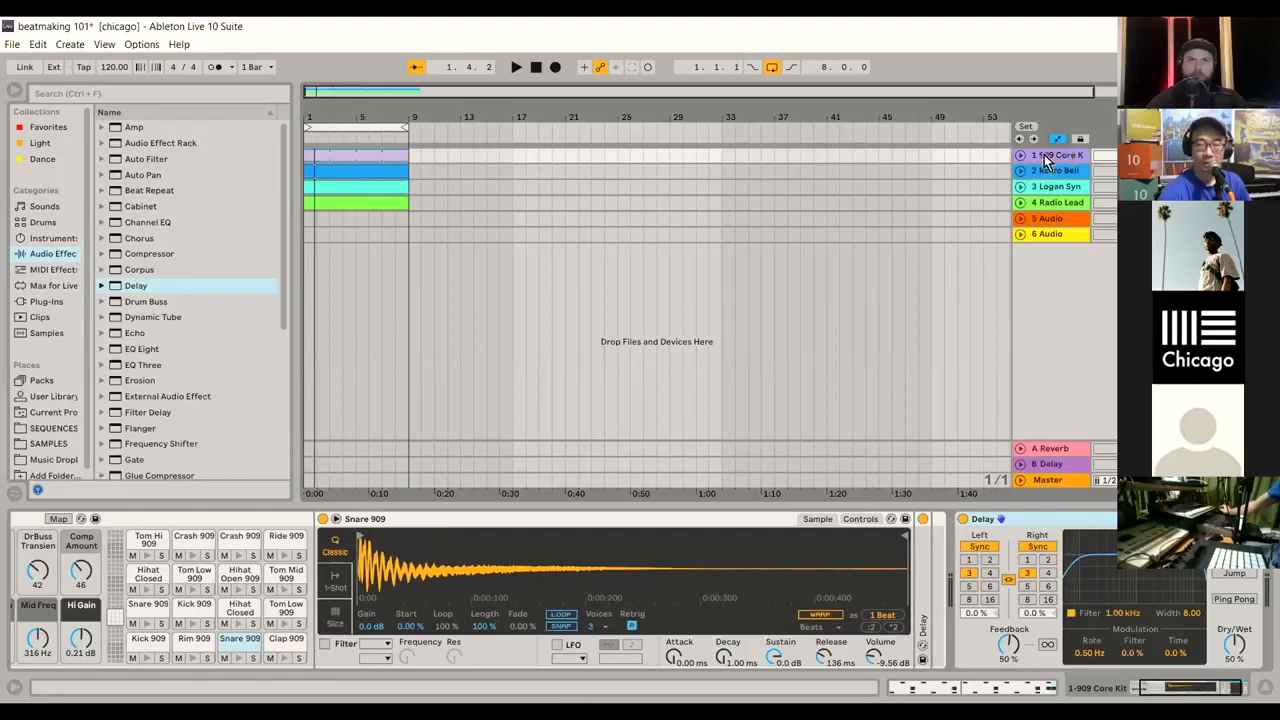
{"action": "left_click", "coordinate": [1021, 158]}
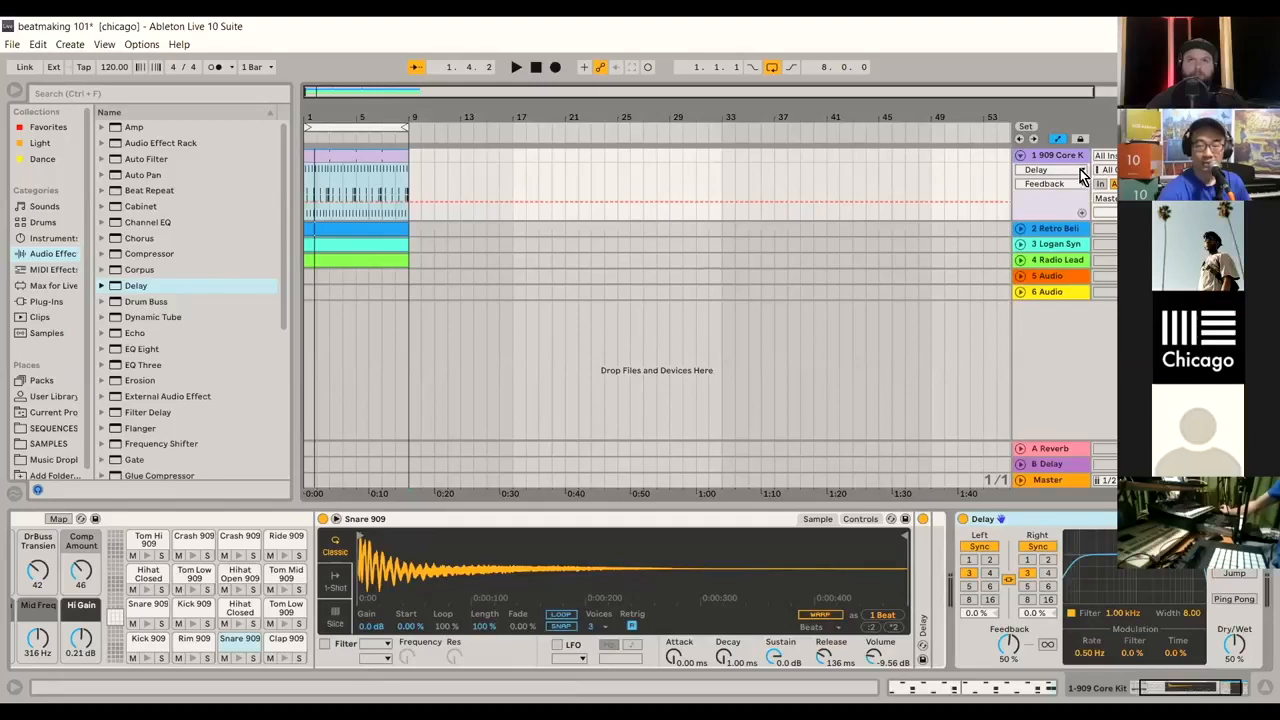
{"action": "left_click", "coordinate": [1082, 184]}
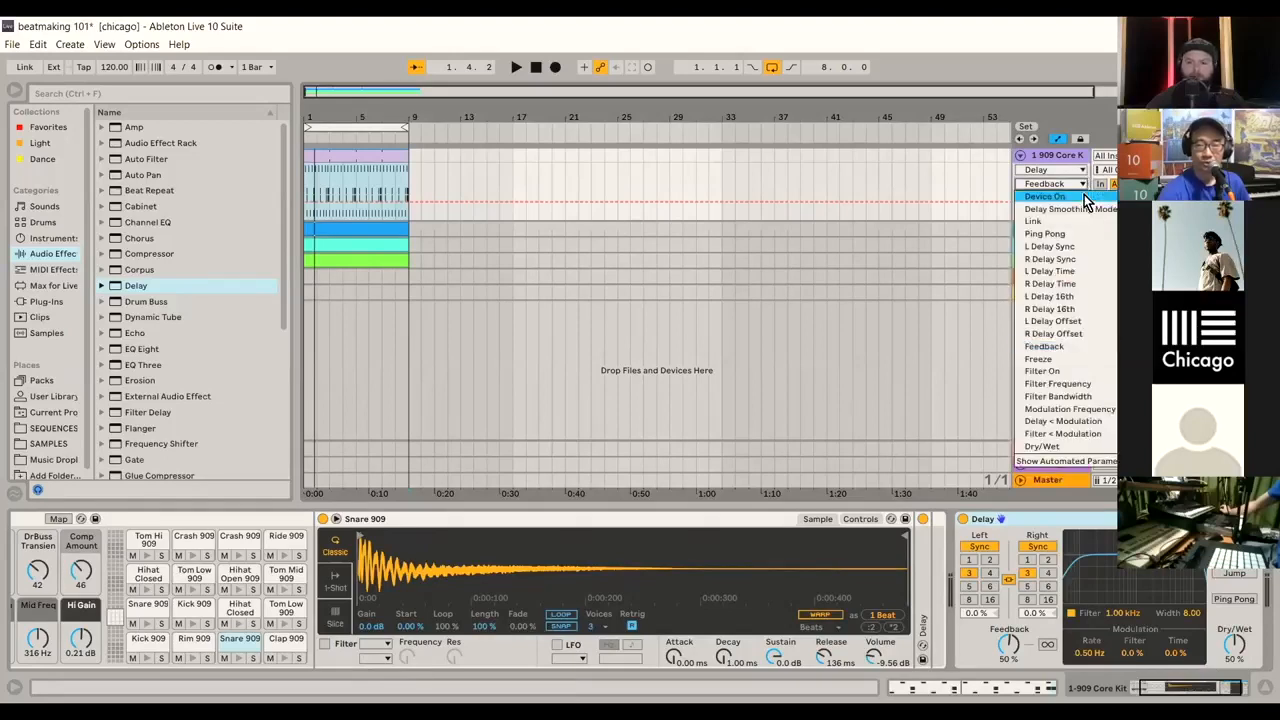
{"action": "left_click", "coordinate": [1084, 196]}
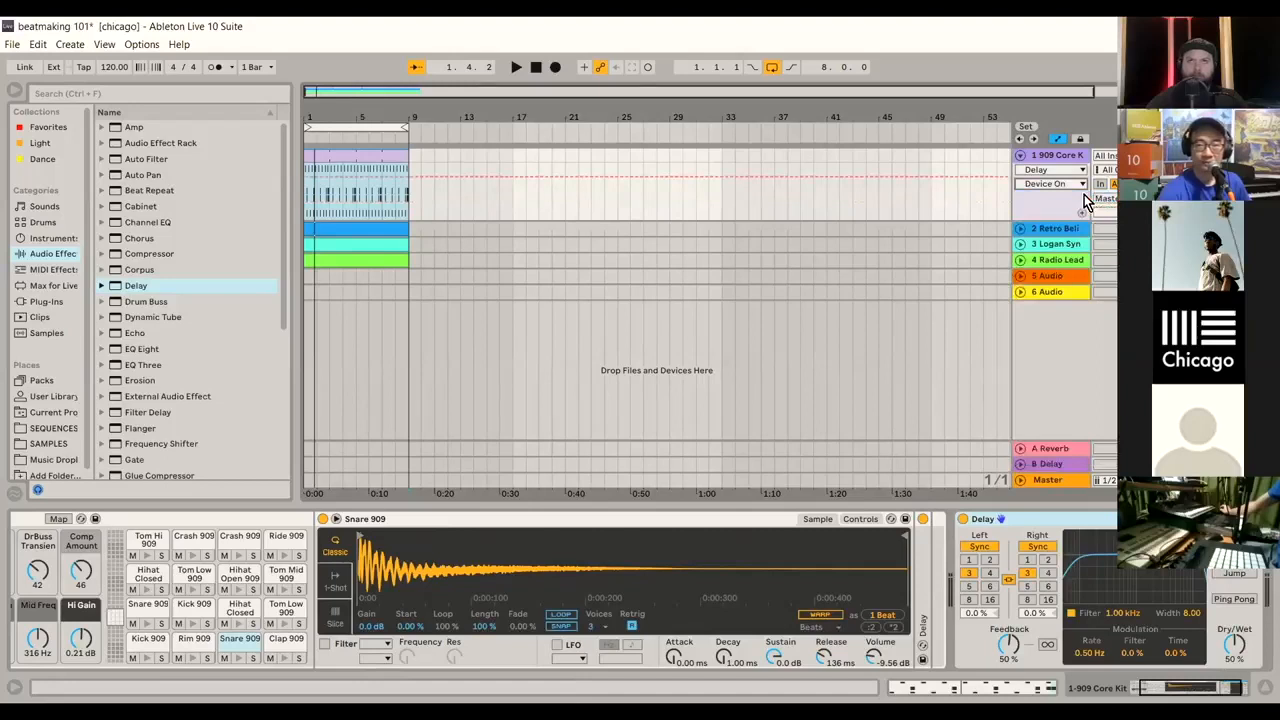
{"action": "left_click", "coordinate": [1082, 184]}
{"action": "left_click", "coordinate": [1082, 184]}
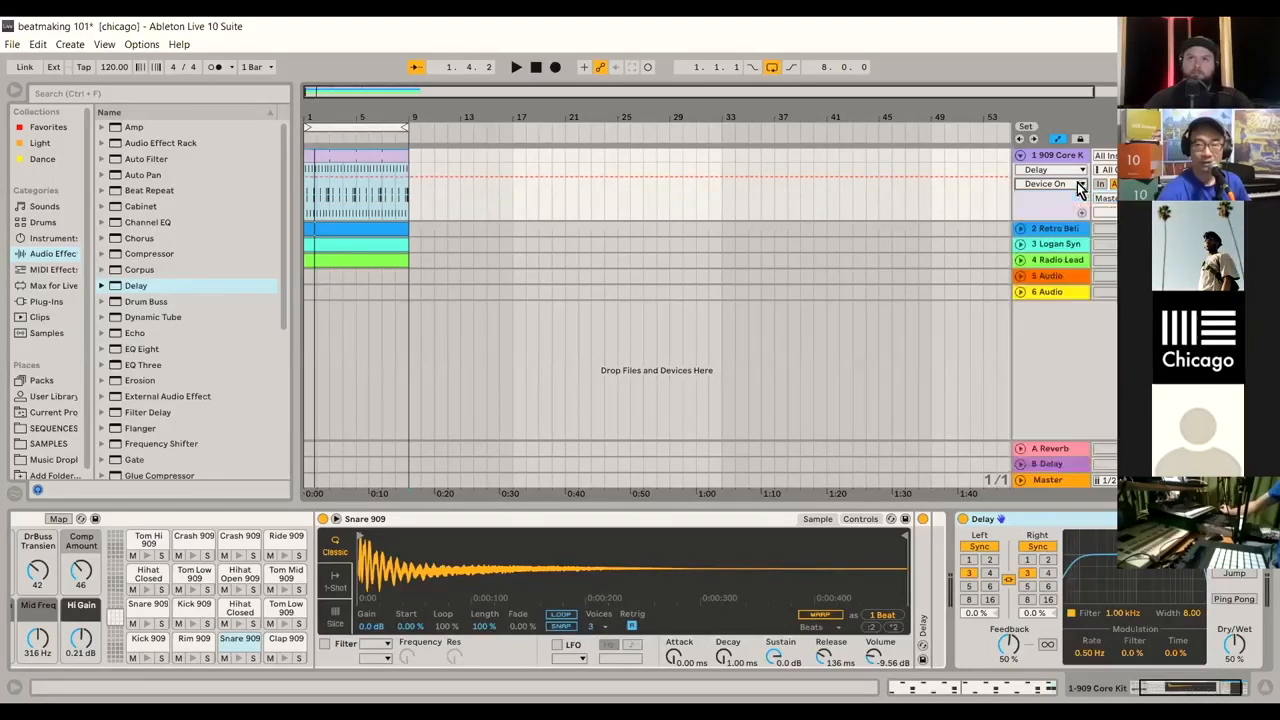
Step: Switch the drum track's Delay off and on repeatedly to examine how its Device On automation line responds
{"action": "left_click", "coordinate": [964, 520]}
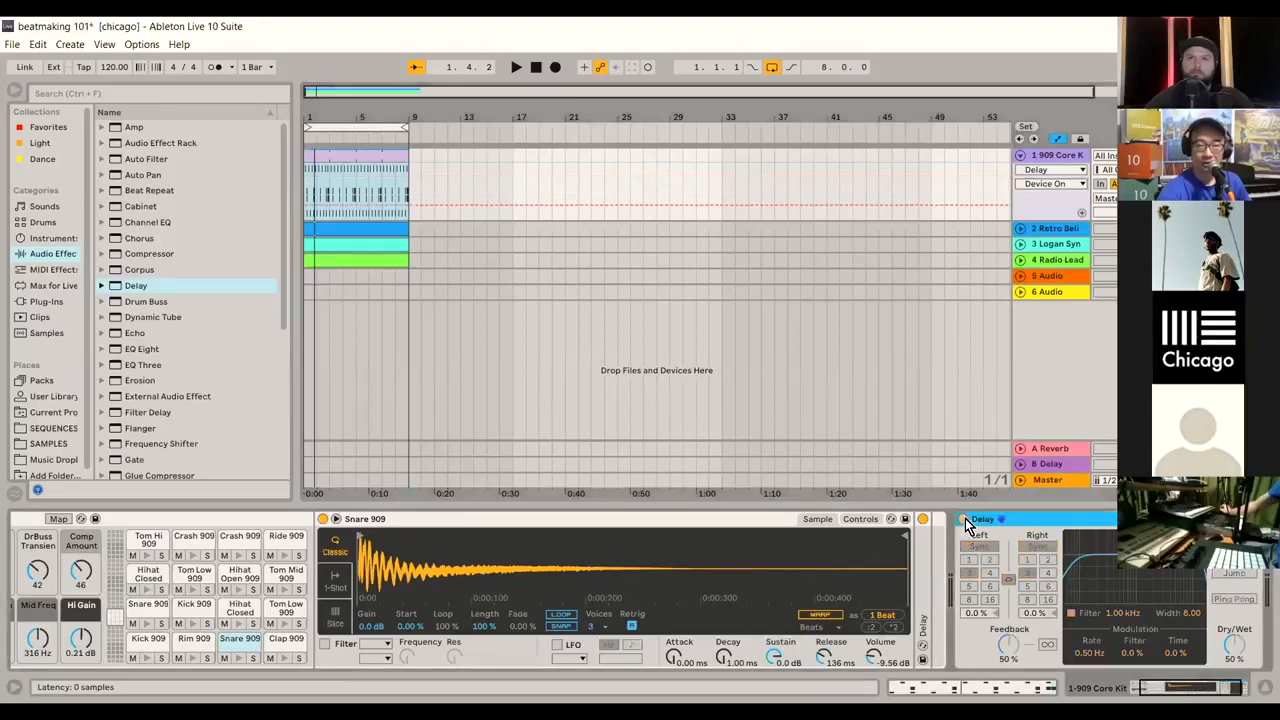
{"action": "left_click", "coordinate": [964, 520]}
{"action": "left_click", "coordinate": [964, 520]}
{"action": "left_click", "coordinate": [964, 520]}
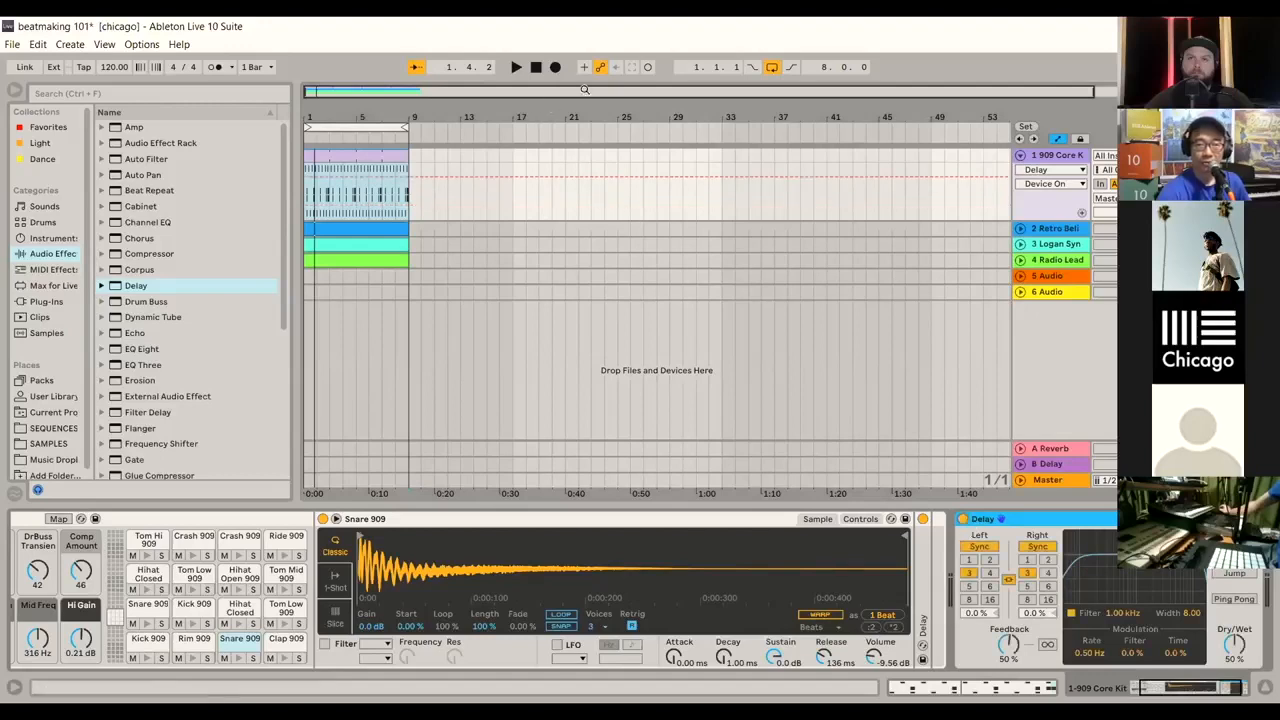
Step: Turn off the drum track's Delay and automate it to switch on only during bar 8 of the loop
{"action": "left_click_drag", "start_coordinate": [1092, 91], "coordinate": [435, 117]}
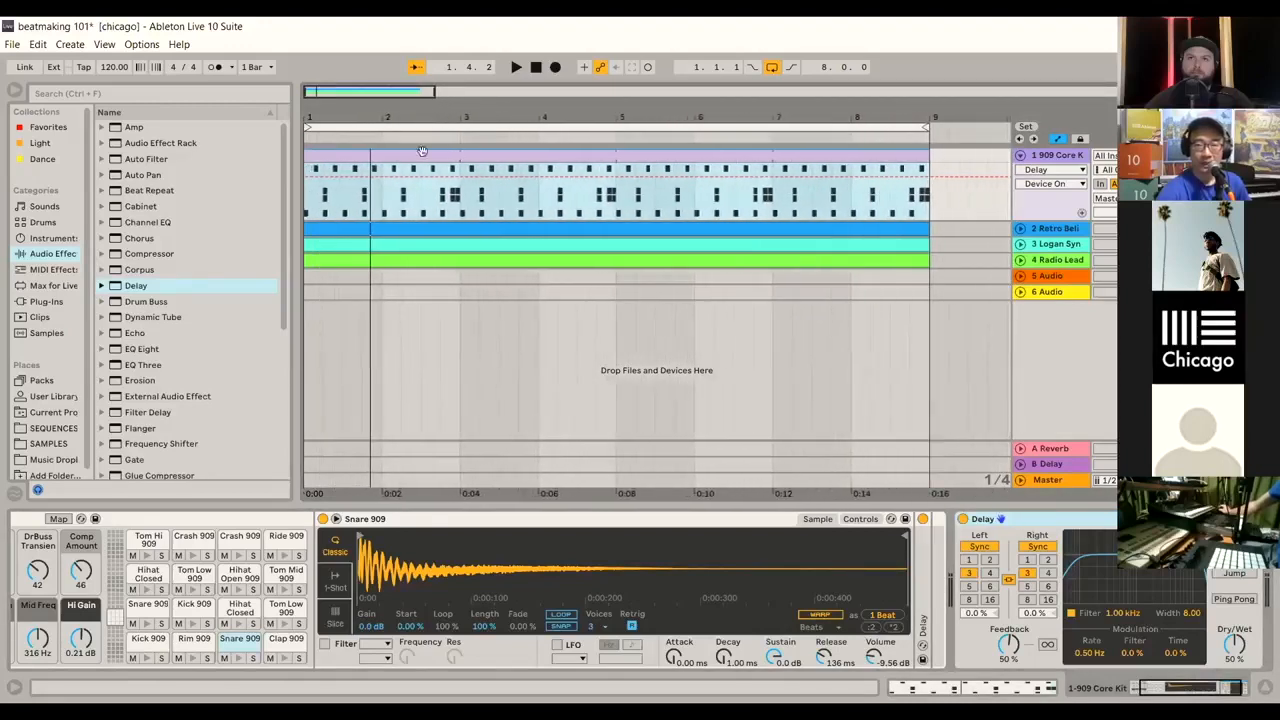
{"action": "left_click", "coordinate": [349, 155]}
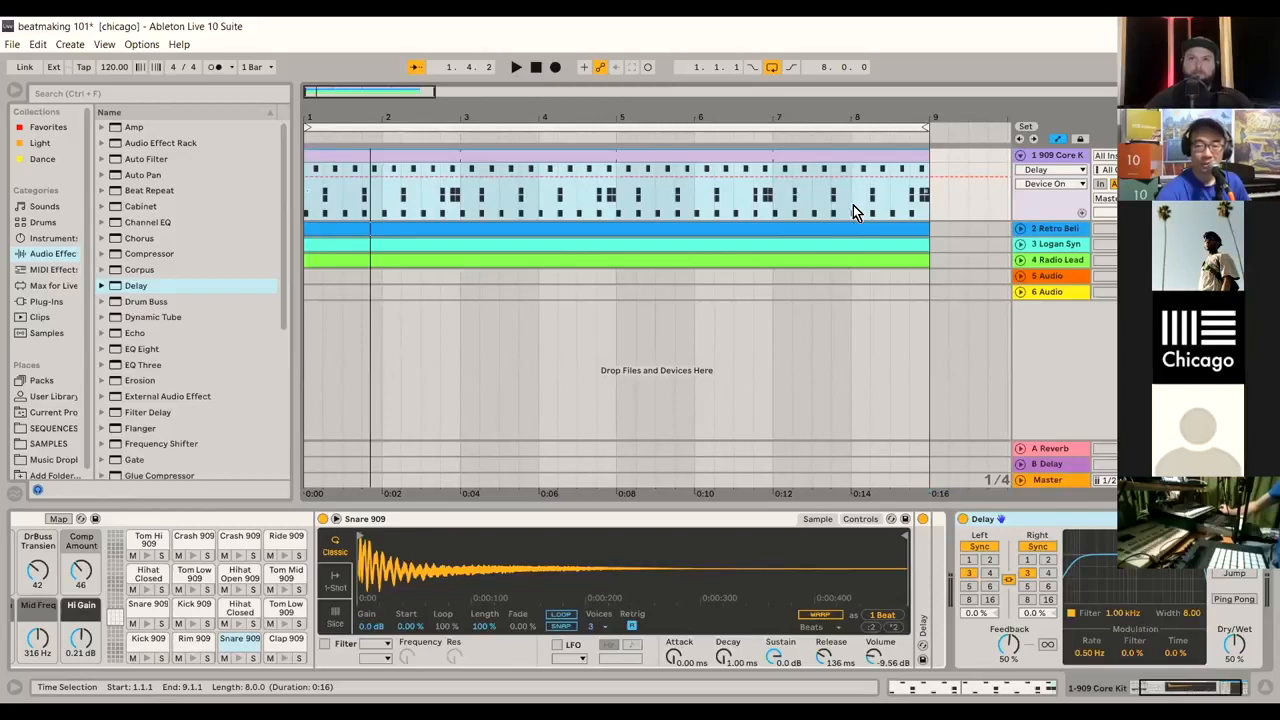
{"action": "left_click", "coordinate": [965, 521]}
{"action": "left_click", "coordinate": [964, 520]}
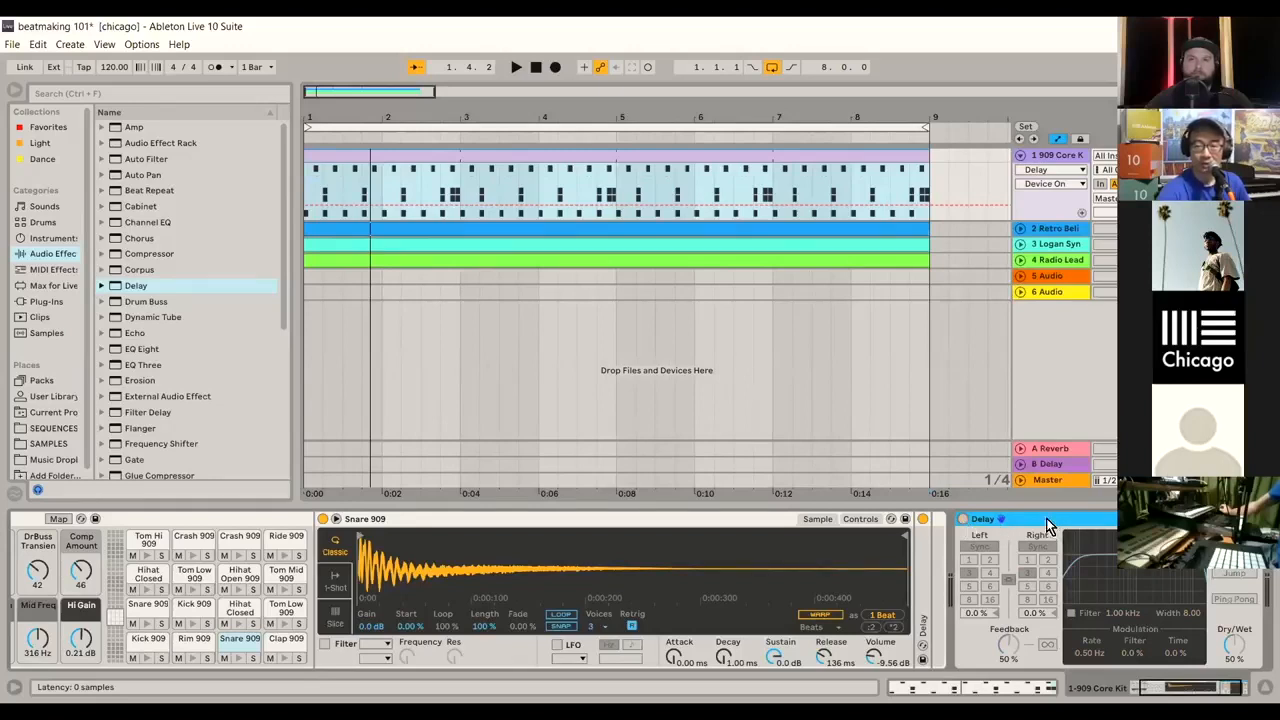
{"action": "left_click", "coordinate": [855, 210]}
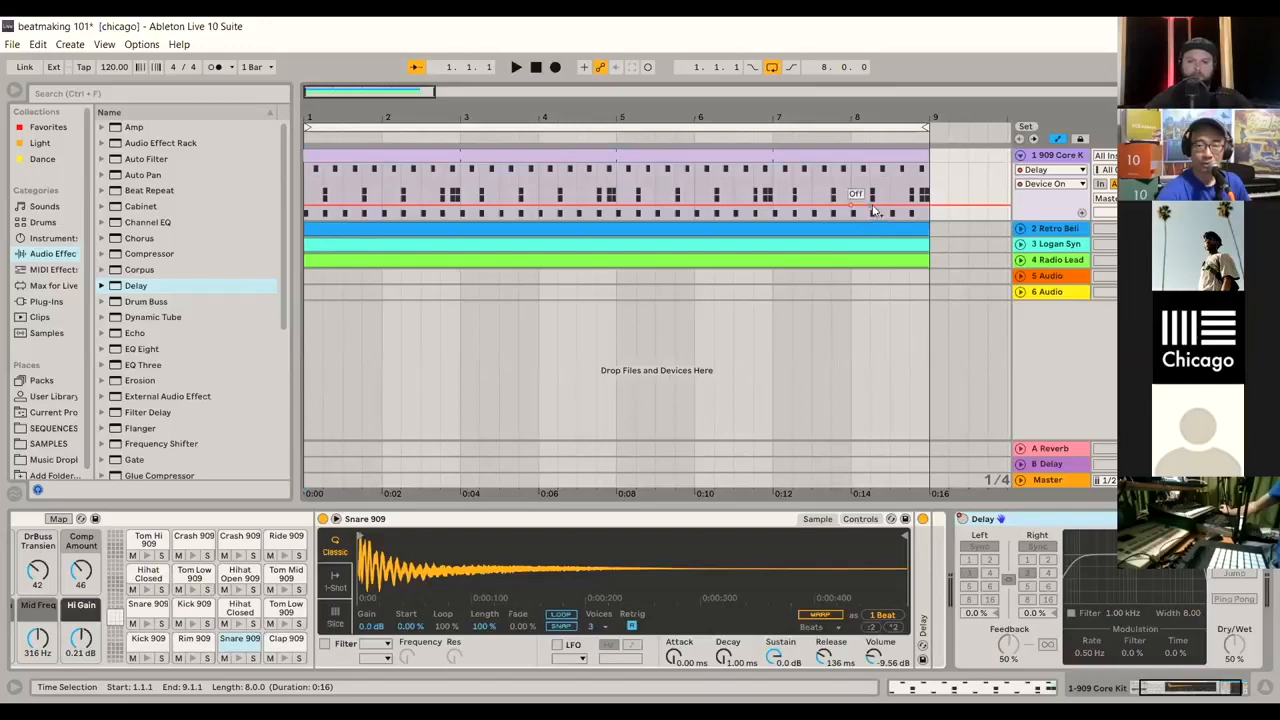
{"action": "mouse_move", "coordinate": [870, 208]}
{"action": "left_mouse_down"}
{"action": "mouse_move", "coordinate": [870, 172]}
{"action": "mouse_move", "coordinate": [851, 177]}
{"action": "left_mouse_up"}
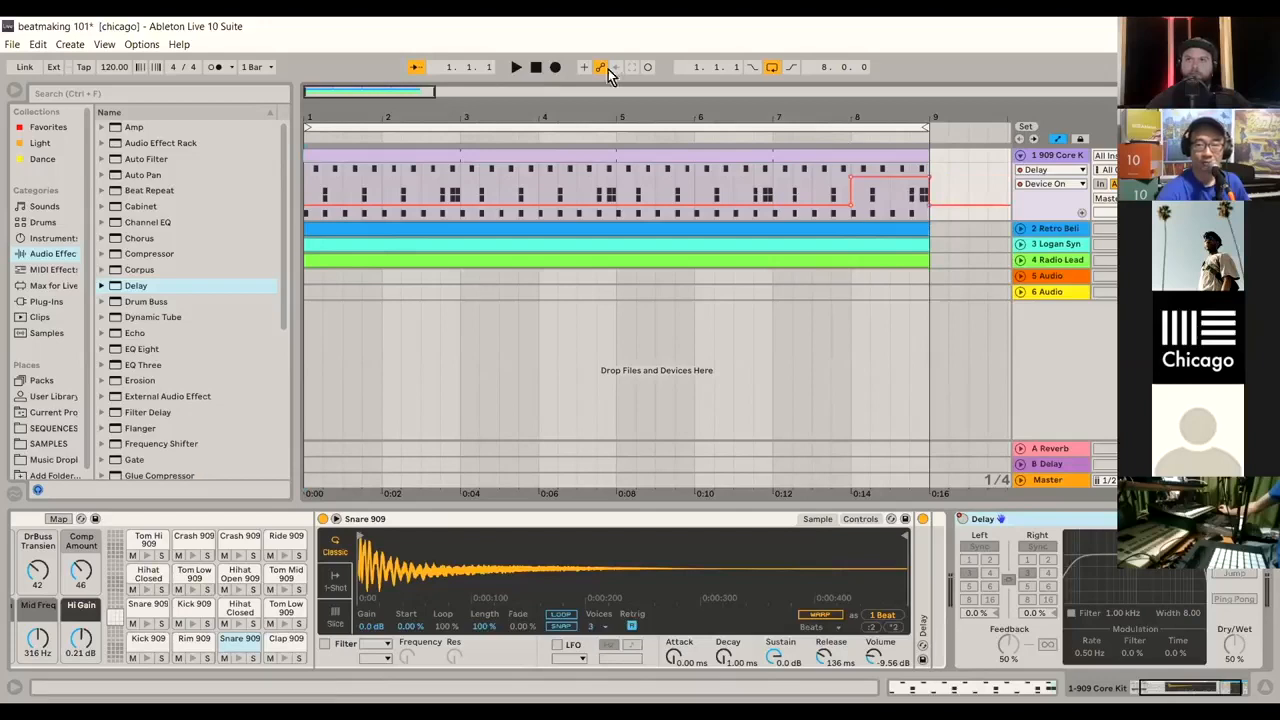
Step: Play the end of the loop twice to hear the automated Delay on the drums, stopping after each pass
{"action": "left_click", "coordinate": [517, 70]}
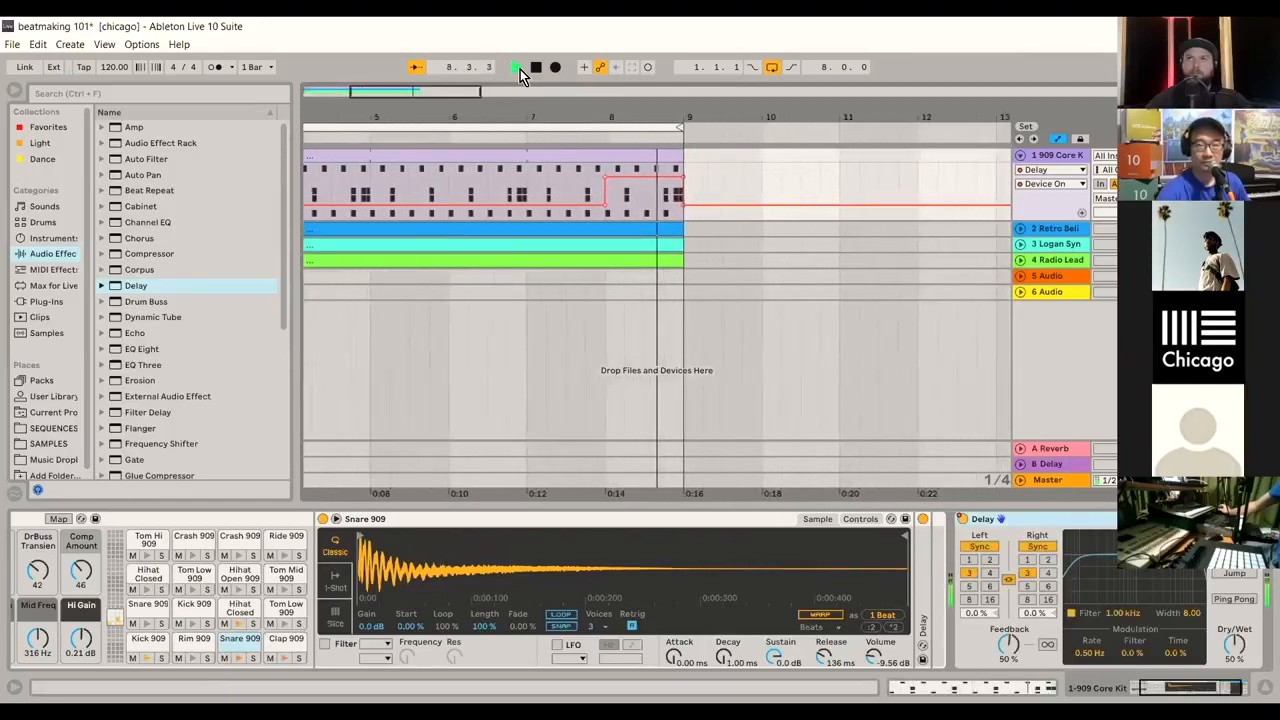
{"action": "left_click", "coordinate": [537, 67]}
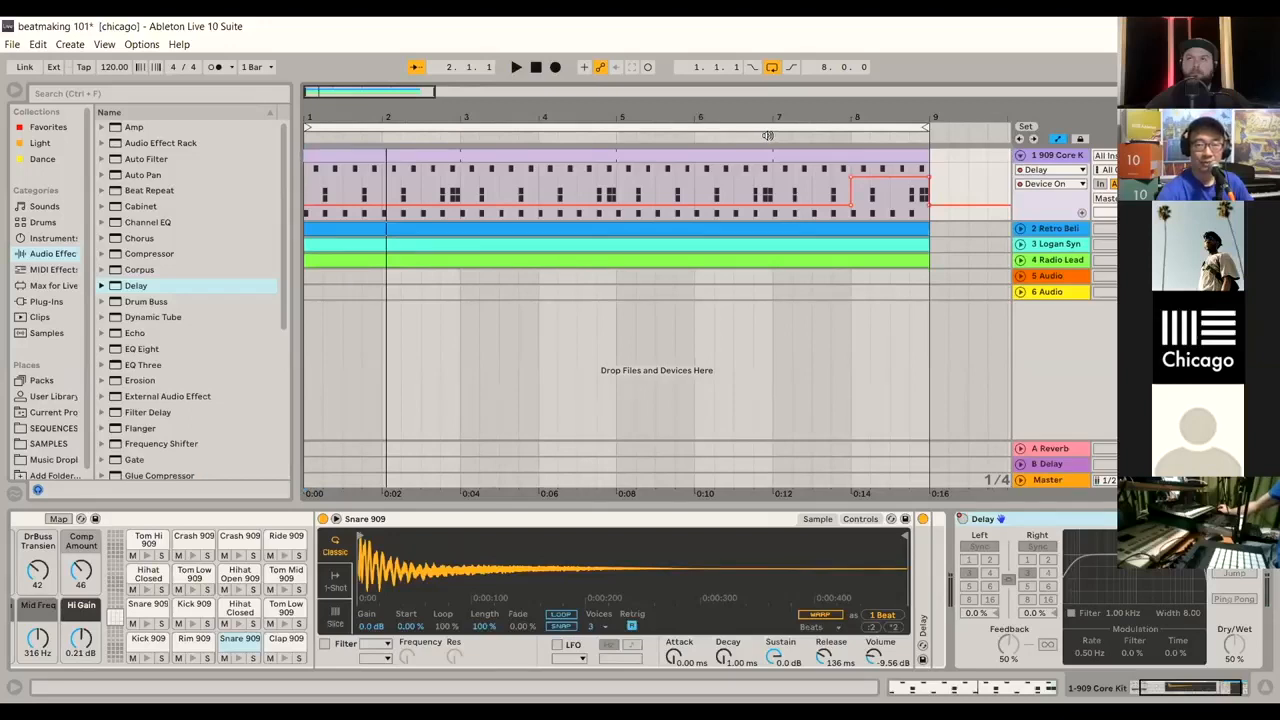
{"action": "left_click", "coordinate": [767, 135]}
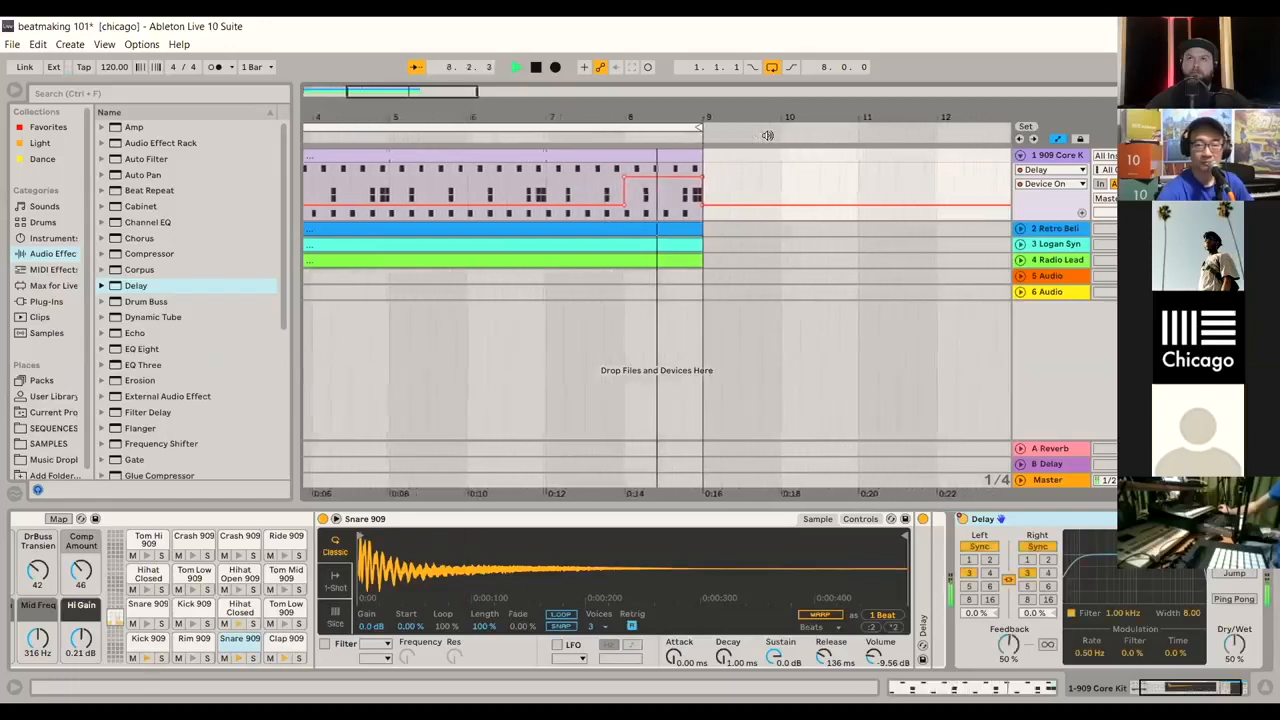
{"action": "left_click", "coordinate": [537, 70]}
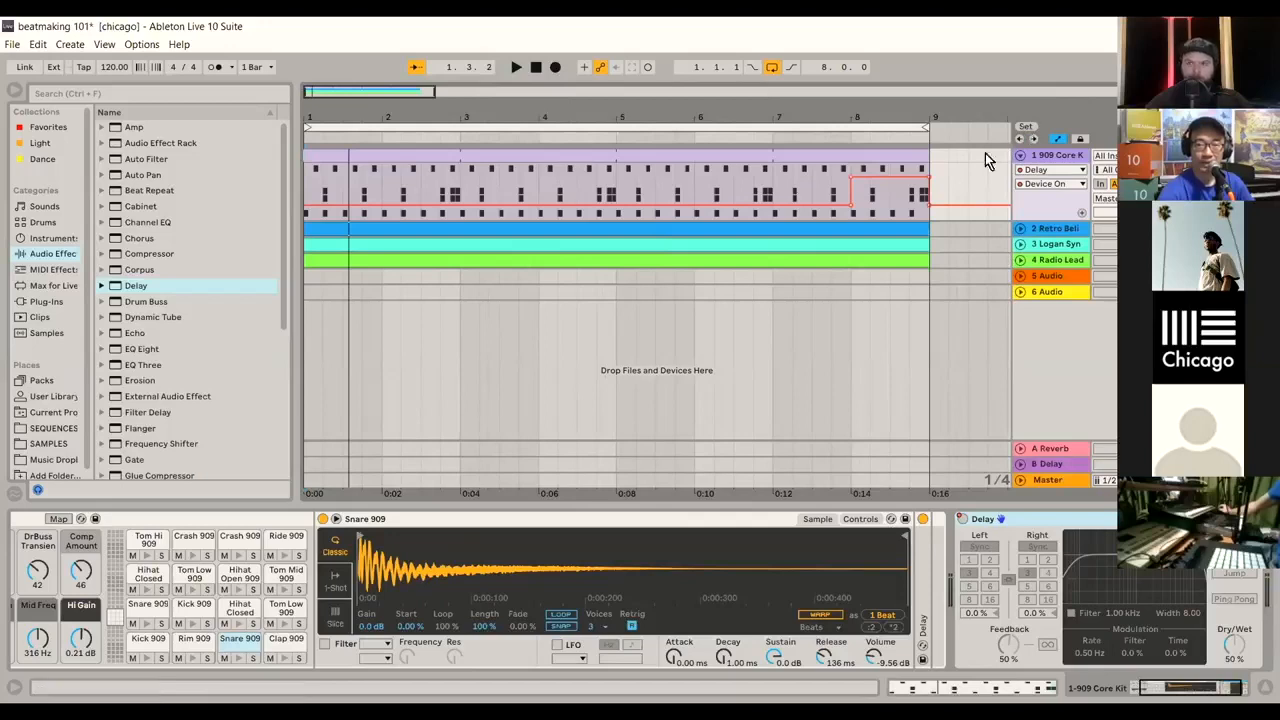
Step: Fold the drum track, unfold the Retro Believer Bass track, and delete the Arpeggiator from its device chain
{"action": "left_click", "coordinate": [1020, 156]}
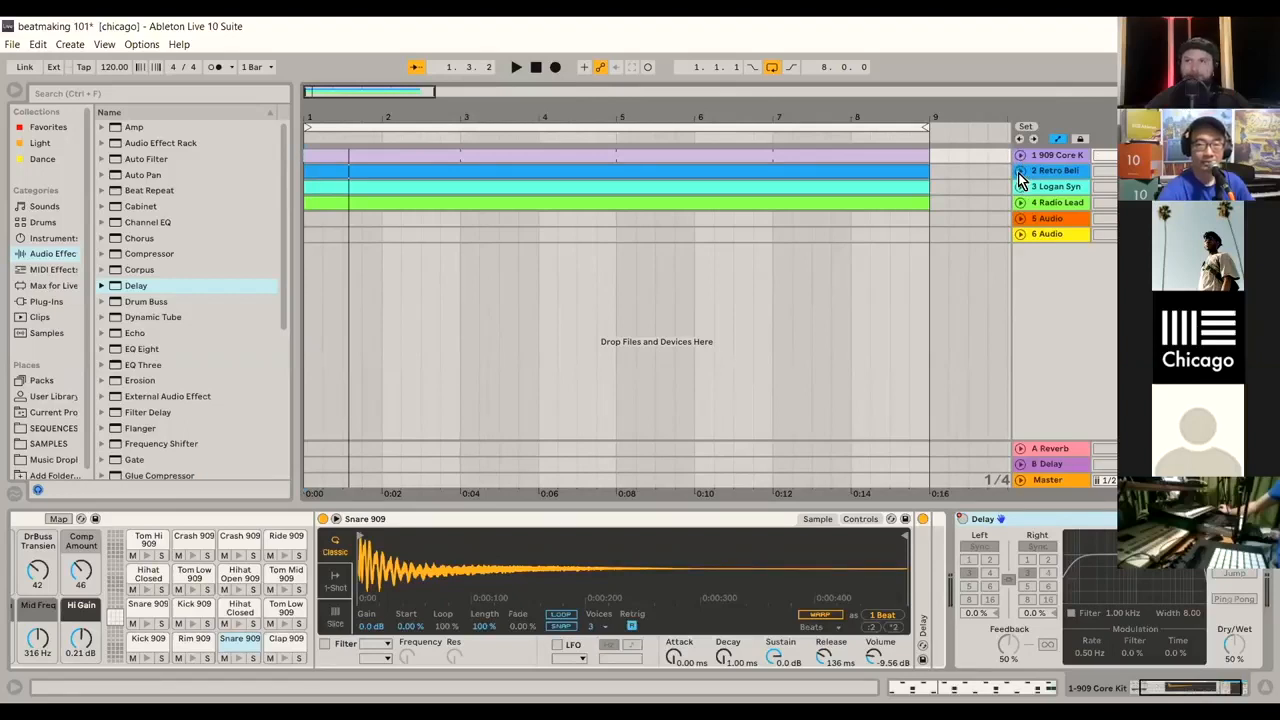
{"action": "left_click", "coordinate": [1020, 172]}
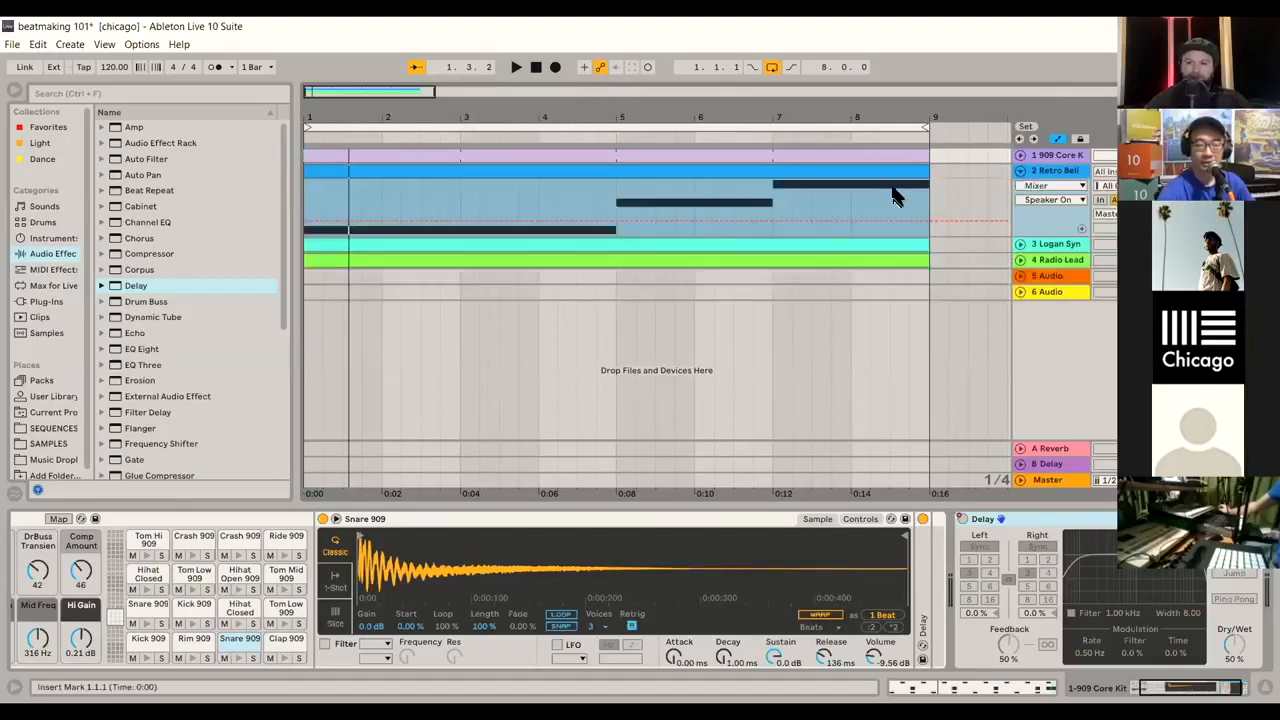
{"action": "double_click", "coordinate": [859, 171]}
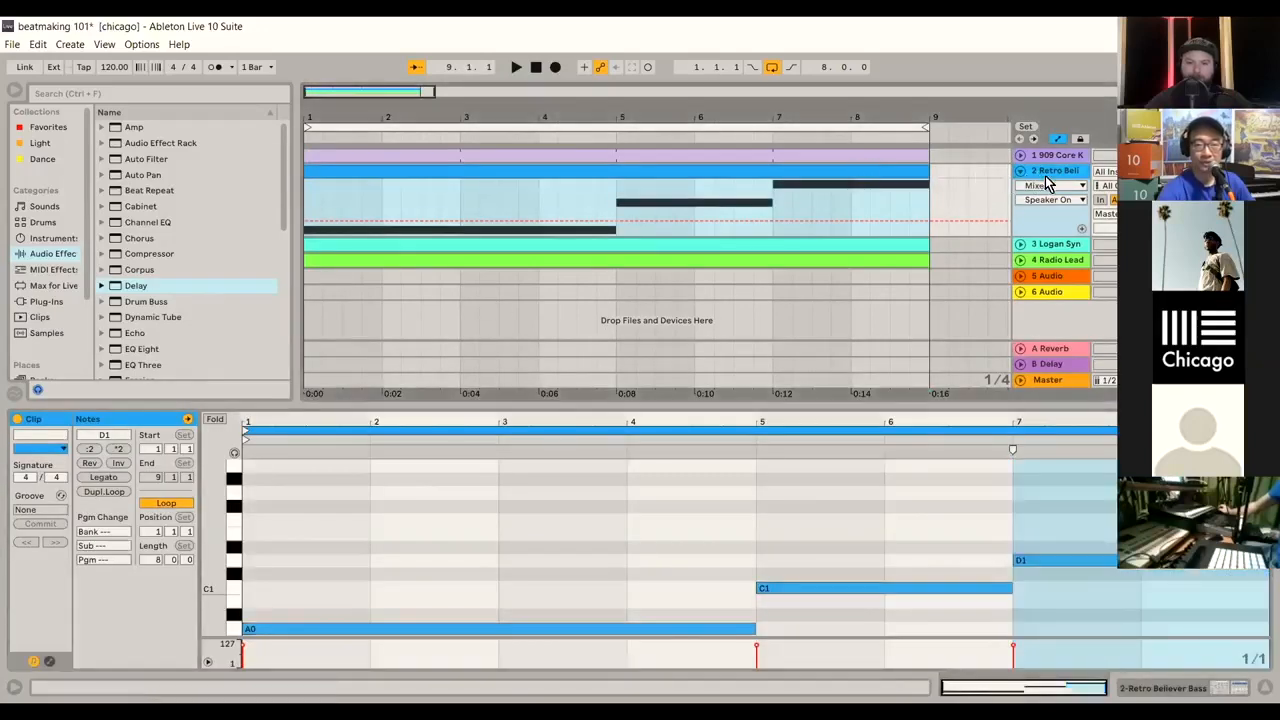
{"action": "key", "text": "shift+Tab"}
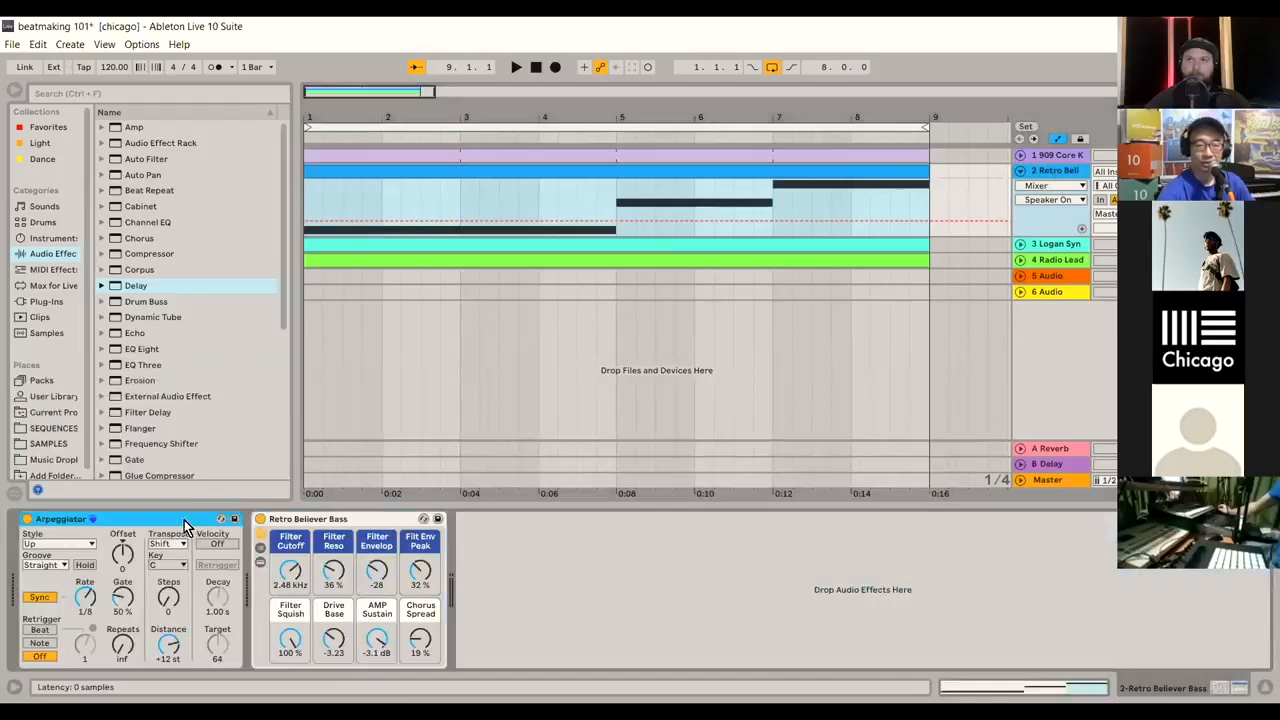
{"action": "right_click", "coordinate": [186, 521]}
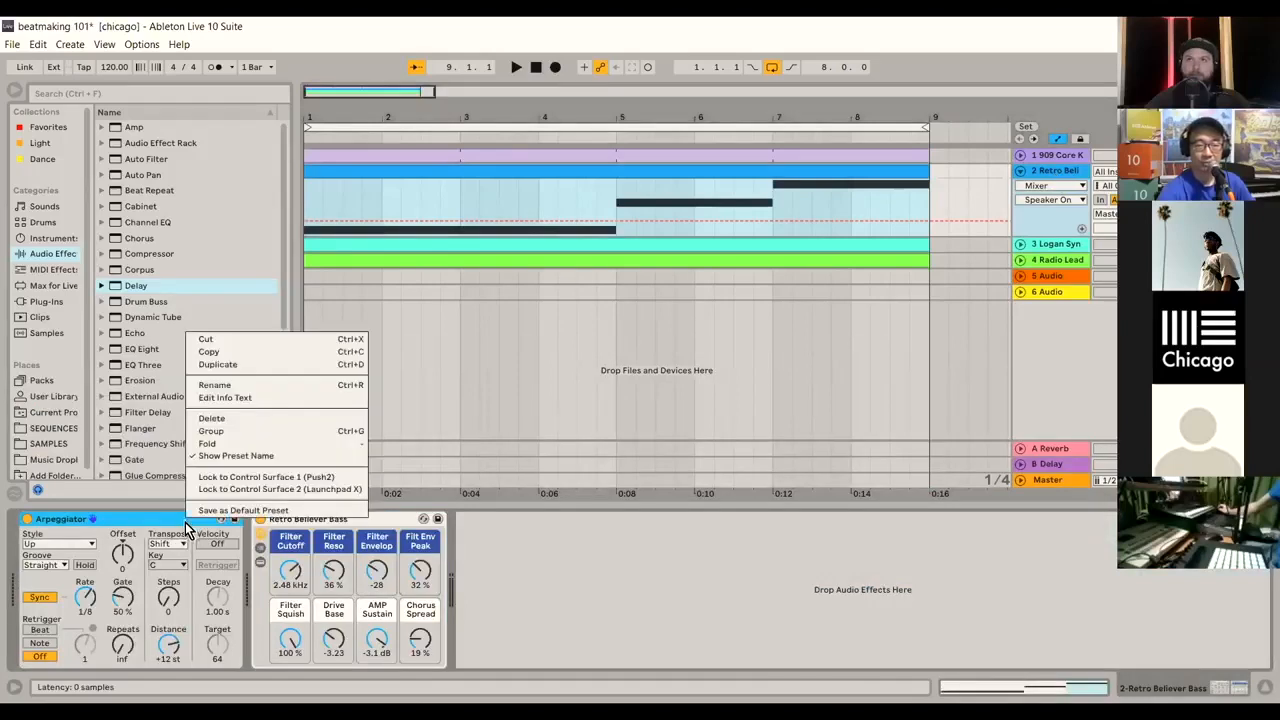
{"action": "left_click", "coordinate": [264, 419]}
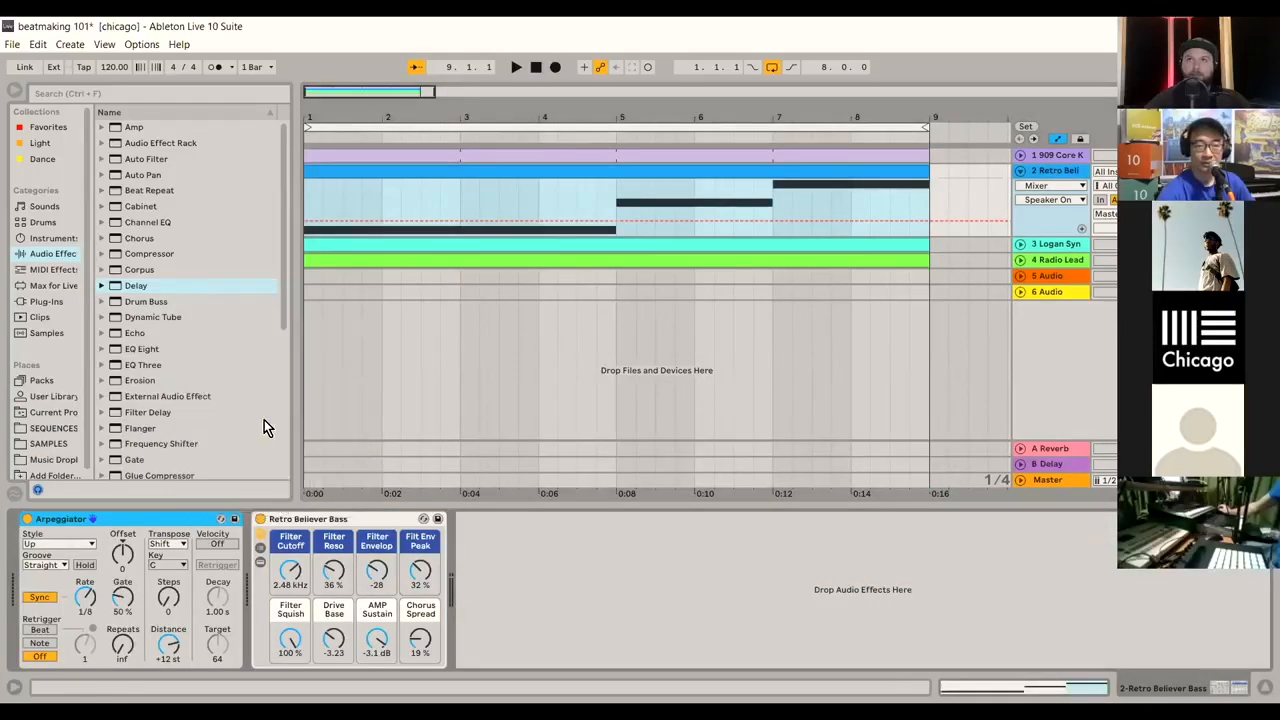
Step: Open the bass clip's notes and locate the Retro Believer Bass preset in the Singularities pack's Synth Bass folder
{"action": "left_click", "coordinate": [709, 176]}
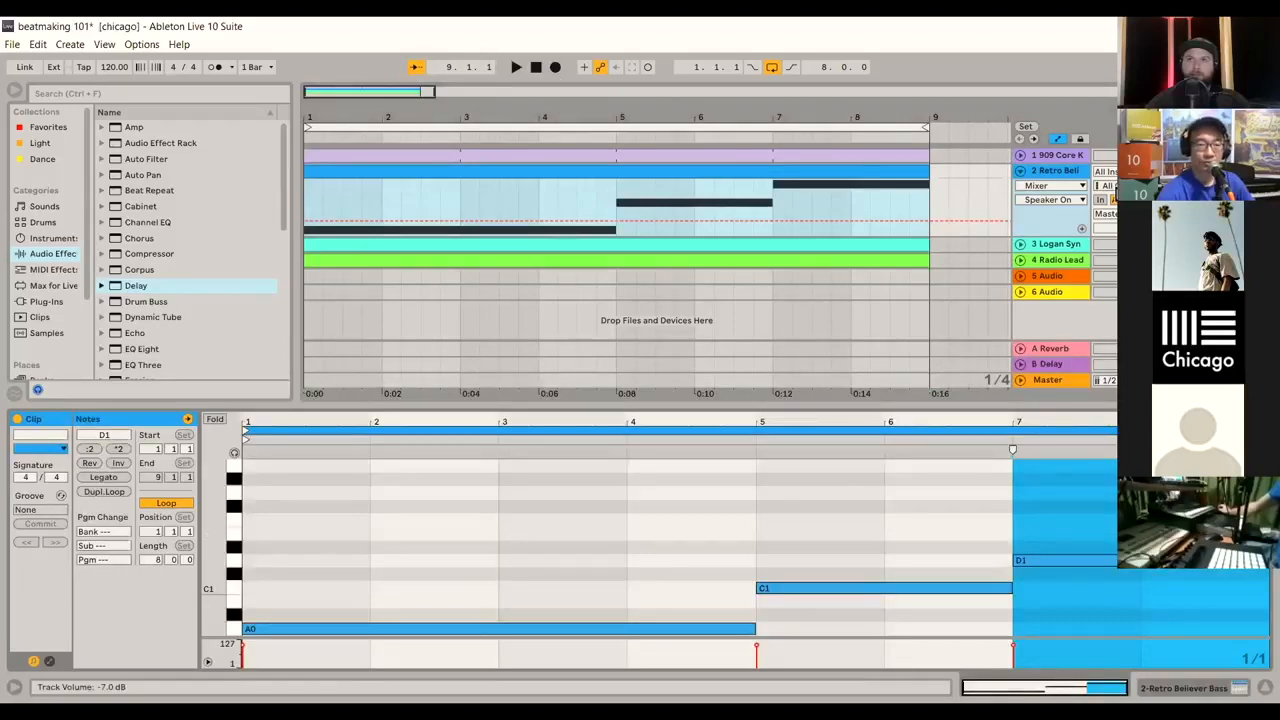
{"action": "left_click_drag", "start_coordinate": [88, 320], "coordinate": [88, 385]}
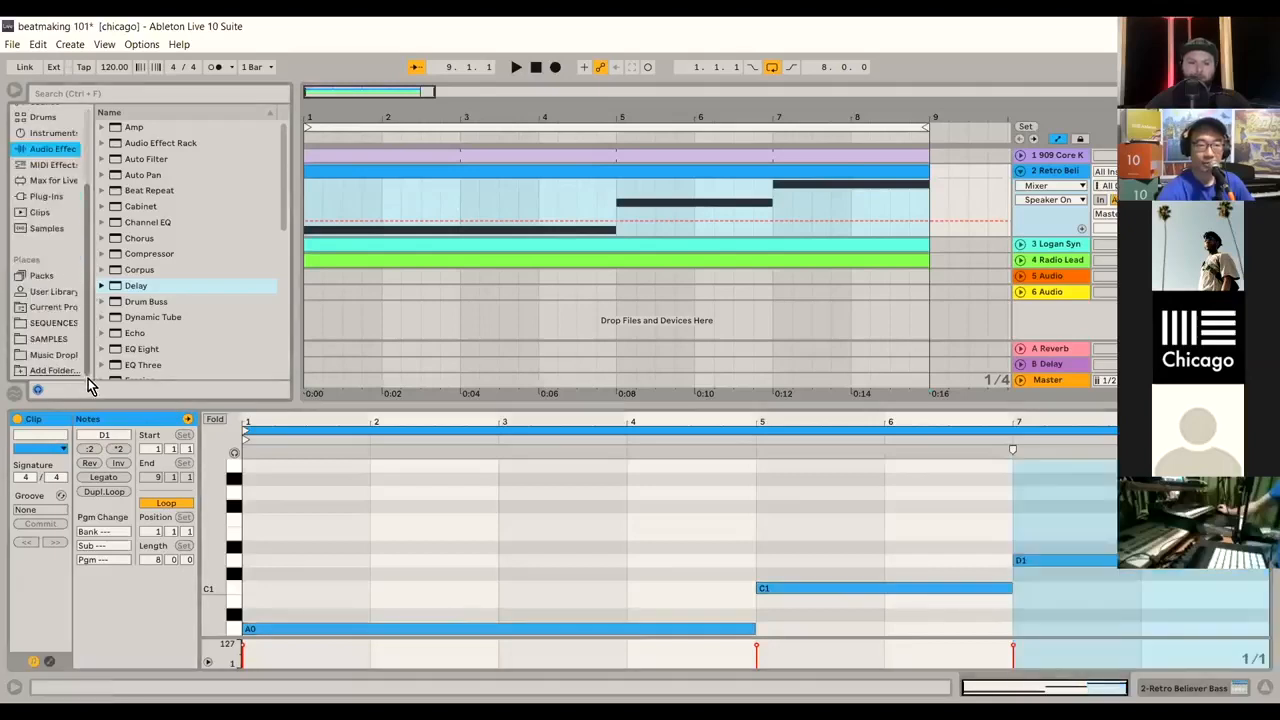
{"action": "left_click", "coordinate": [42, 275]}
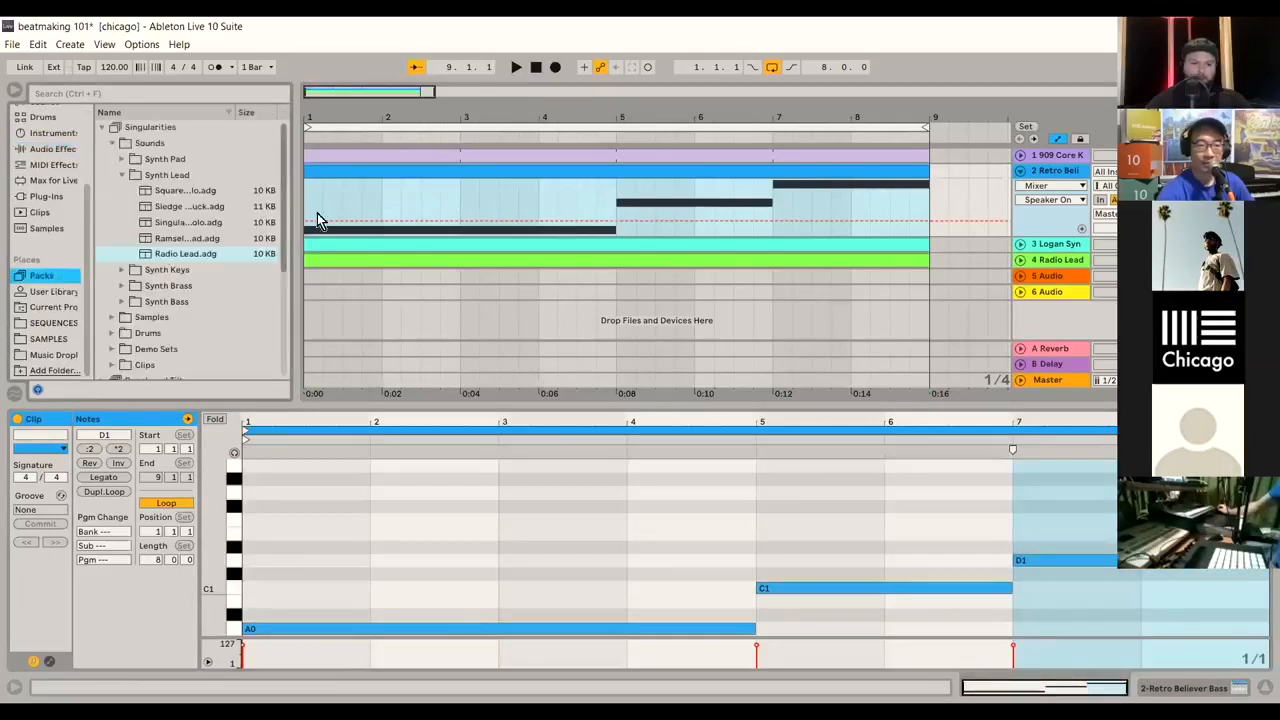
{"action": "left_click", "coordinate": [157, 133]}
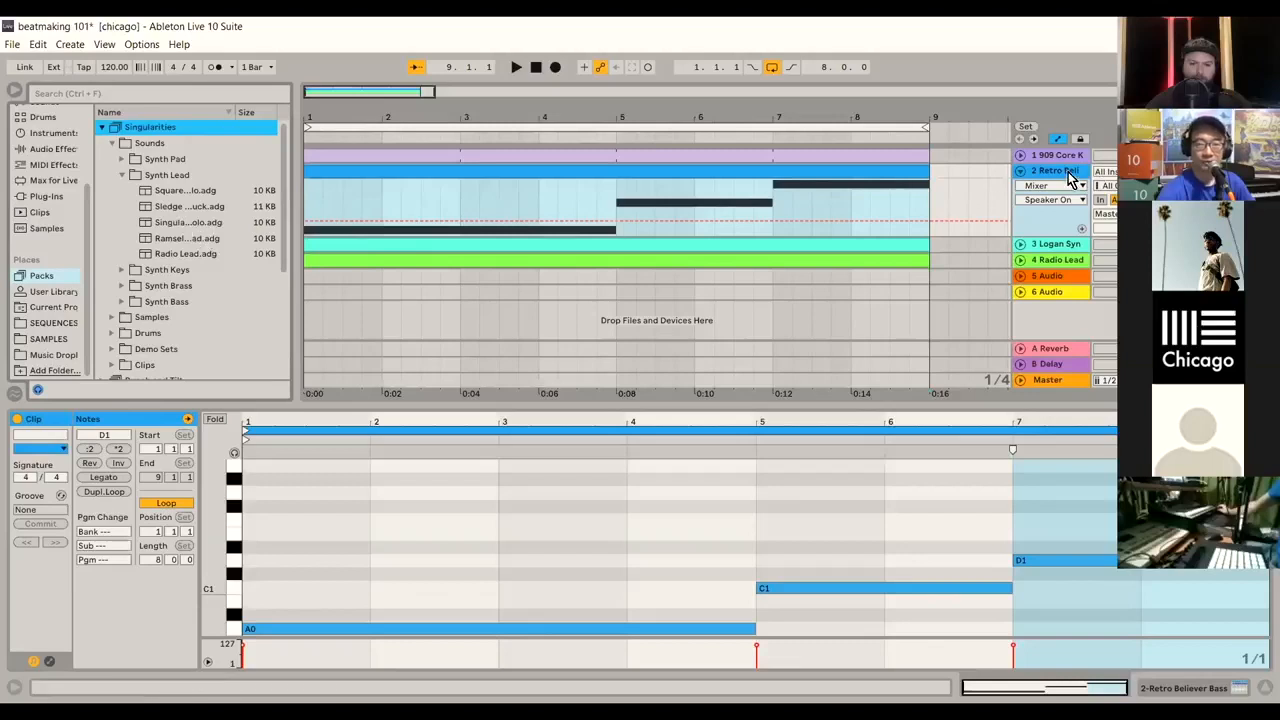
{"action": "left_click", "coordinate": [122, 301]}
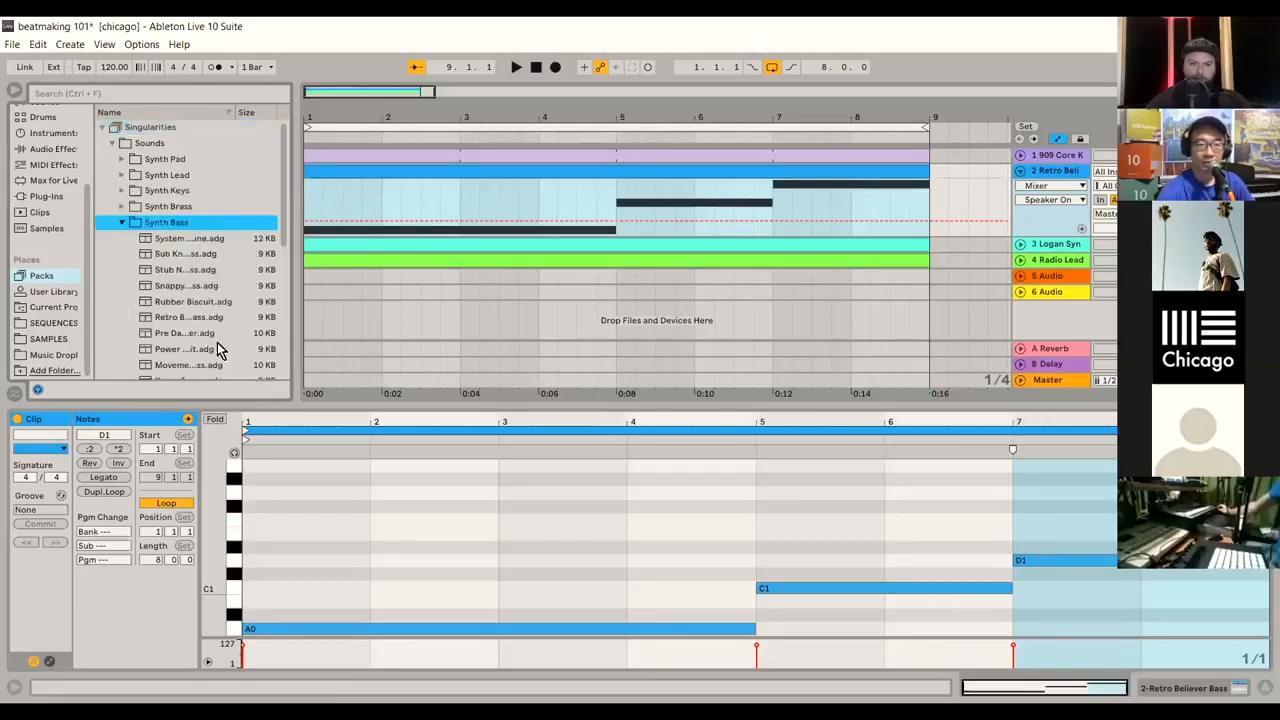
{"action": "left_click_drag", "start_coordinate": [290, 300], "coordinate": [294, 256]}
{"action": "left_click", "coordinate": [245, 318]}
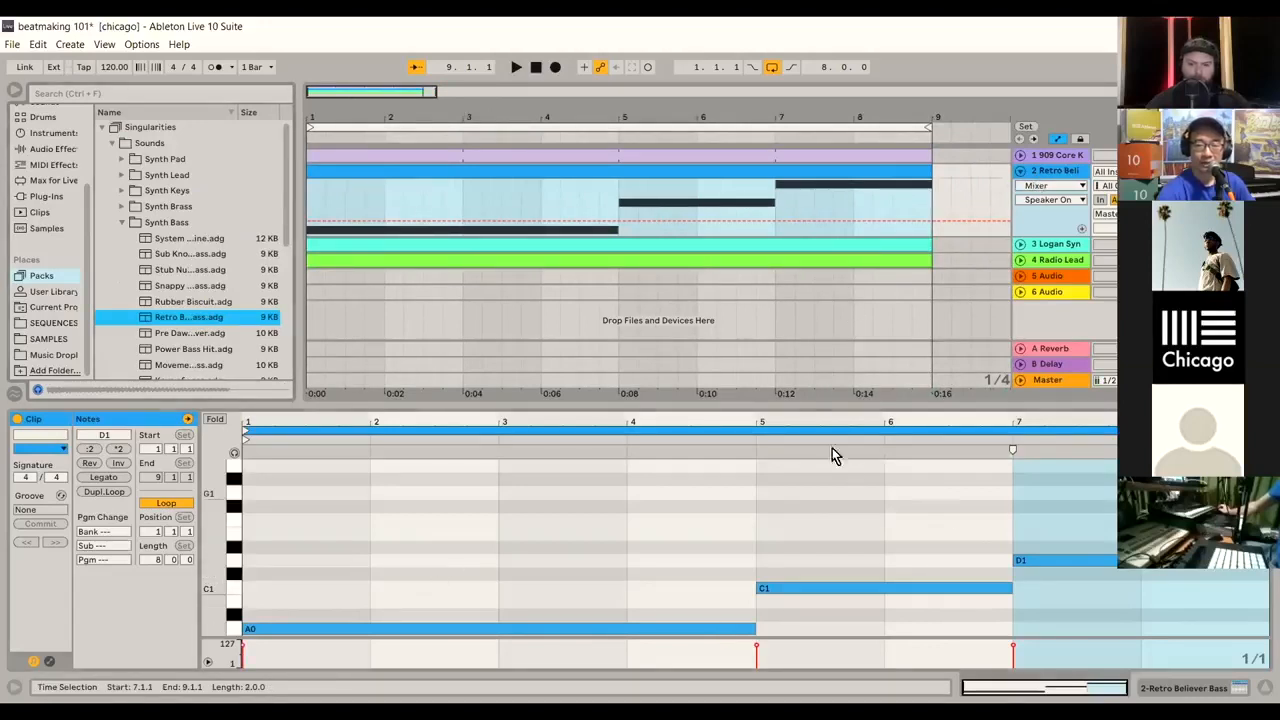
Step: Play the loop from the start to hear the bass line's sustained notes without the arpeggiator
{"action": "scroll", "coordinate": [849, 474], "scroll_direction": "down", "scroll_amount": 2}
{"action": "key", "text": "space"}
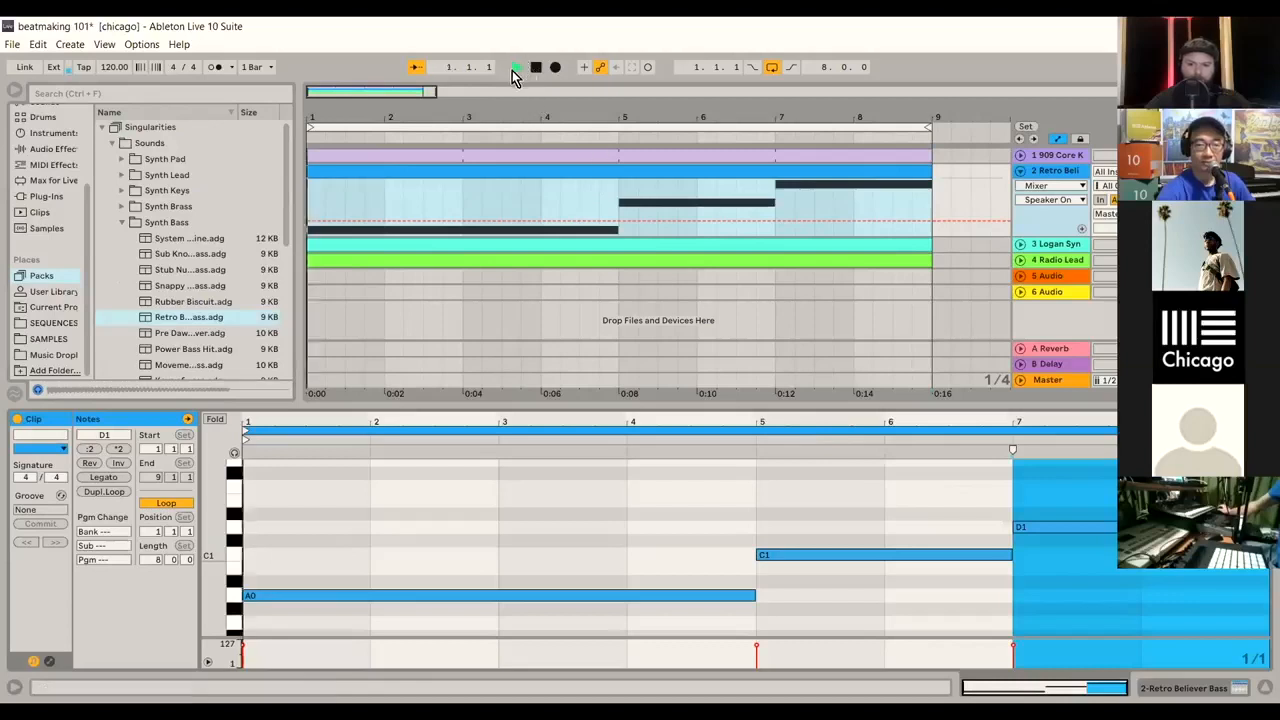
{"action": "left_click", "coordinate": [910, 150]}
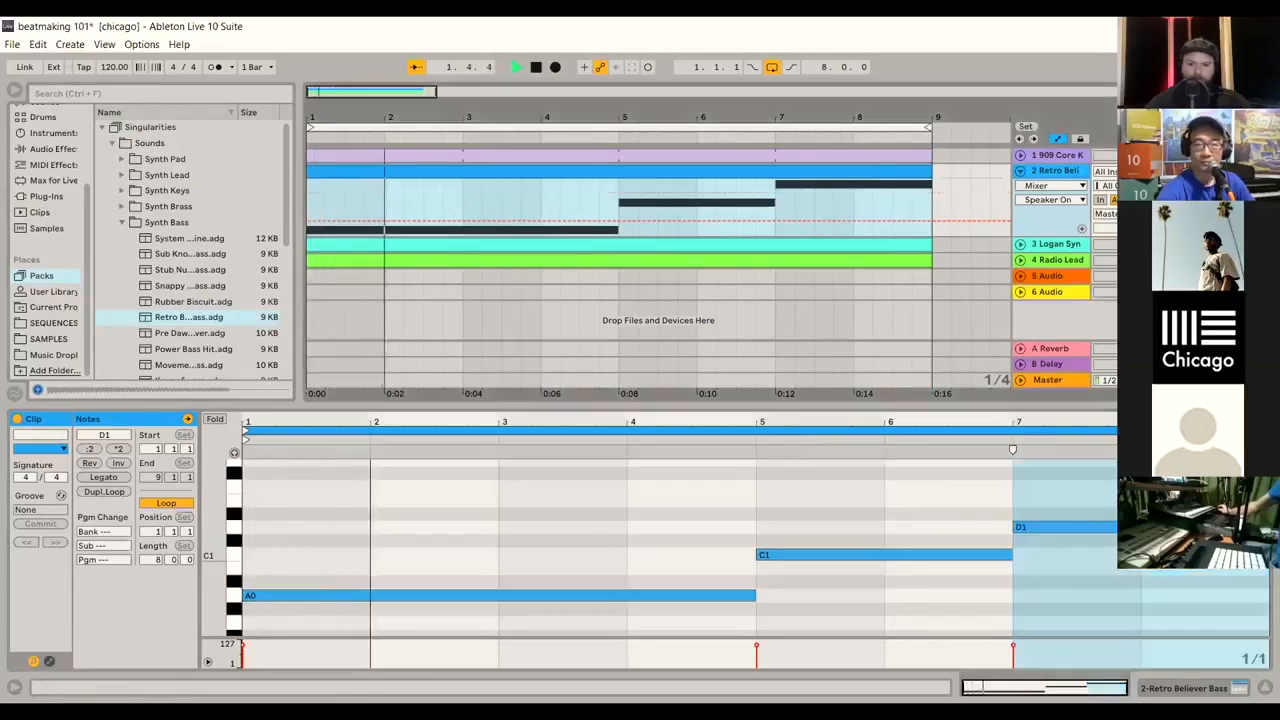
Step: Replay the loop from the start into bar 5 to hear the plain bass notes again, and stop playback
{"action": "left_click", "coordinate": [535, 68]}
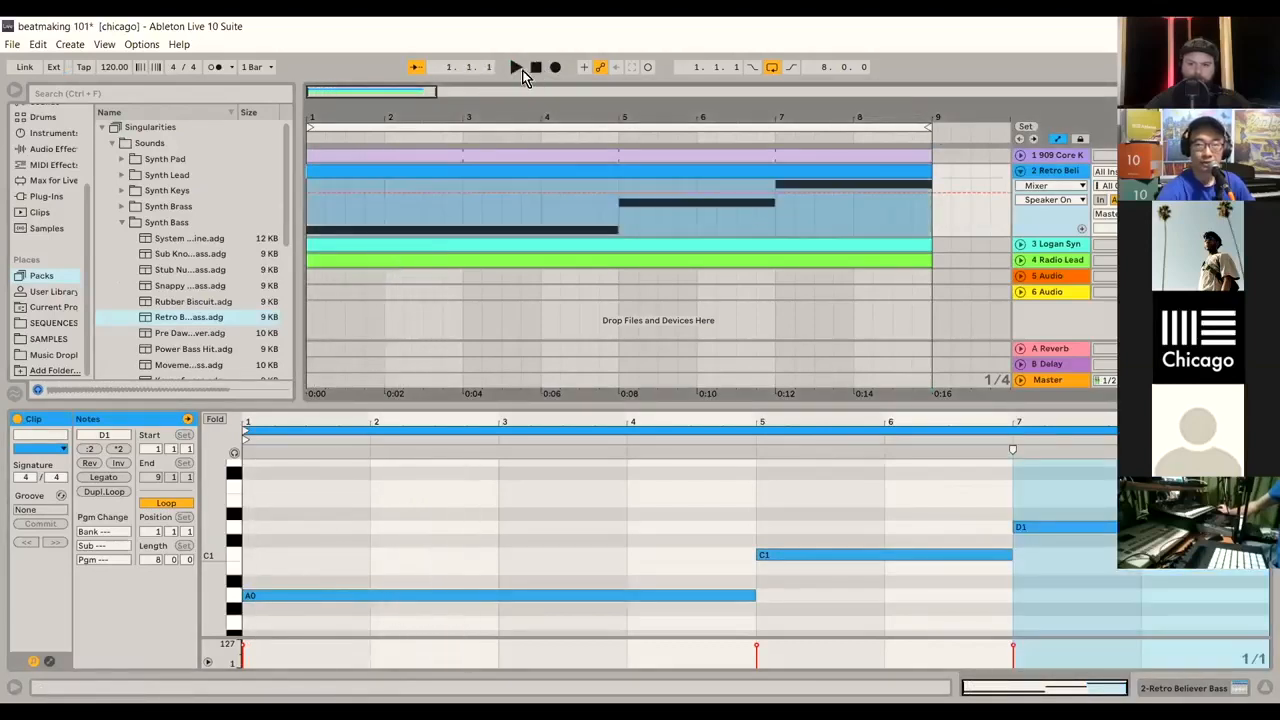
{"action": "left_click", "coordinate": [517, 70]}
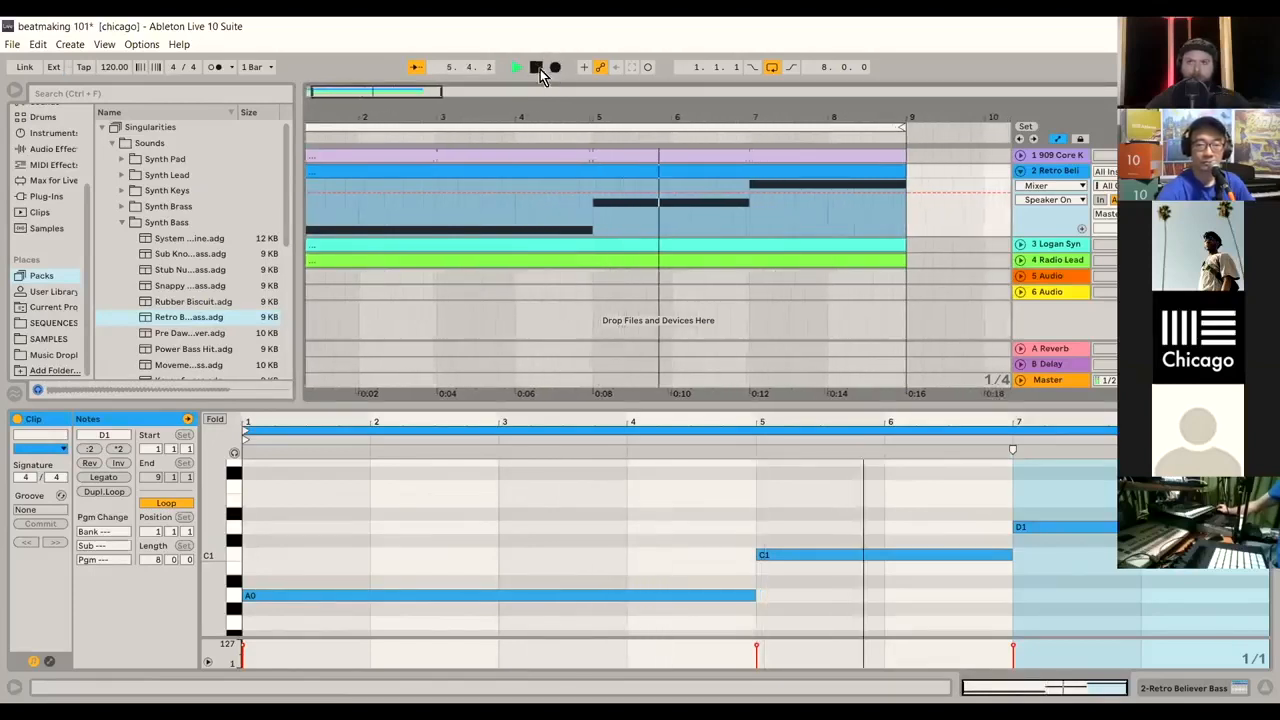
{"action": "left_click", "coordinate": [537, 68]}
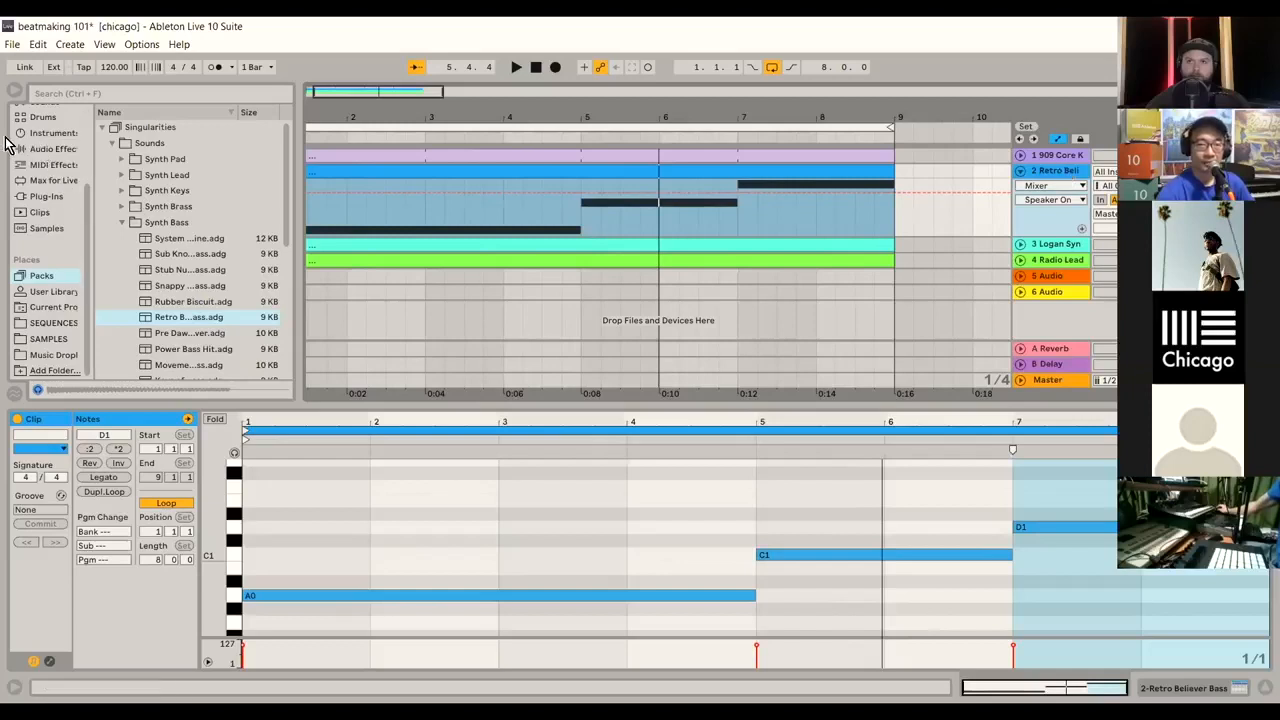
Step: Add the default Arpeggiator MIDI effect to the Retro Believer Bass track and play the loop's opening bars to hear it
{"action": "left_click", "coordinate": [48, 166]}
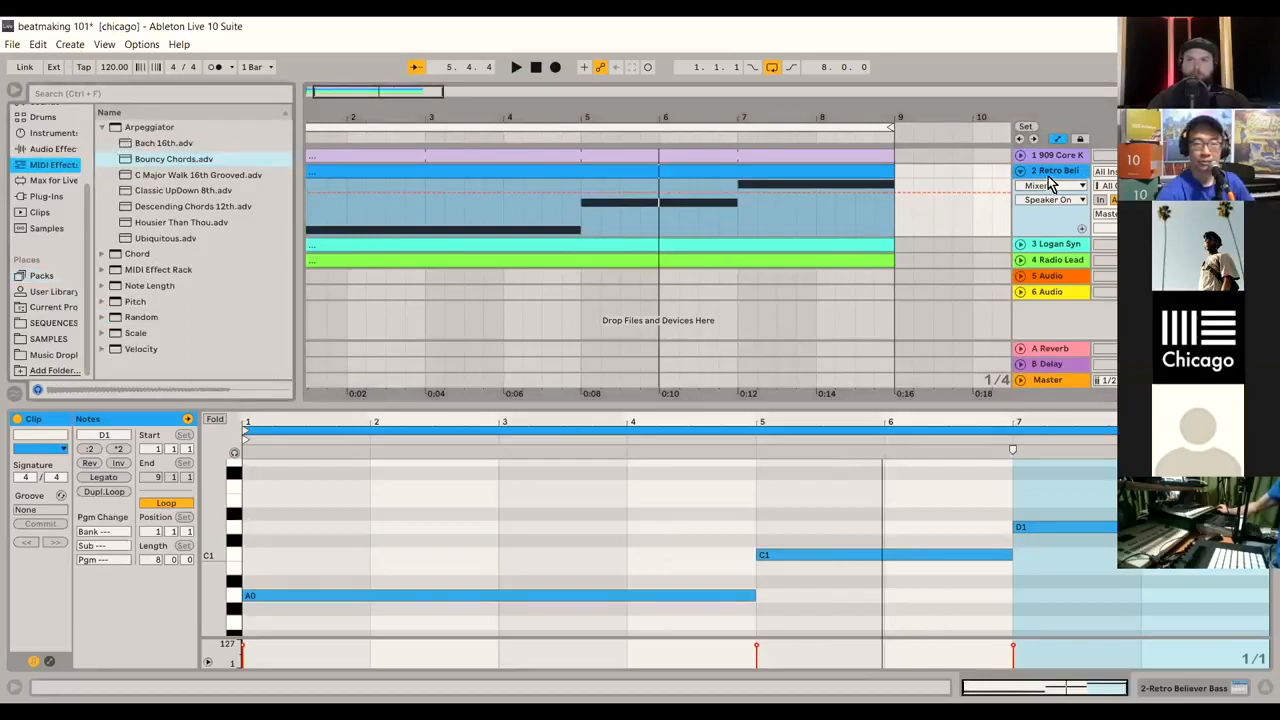
{"action": "left_click", "coordinate": [166, 129]}
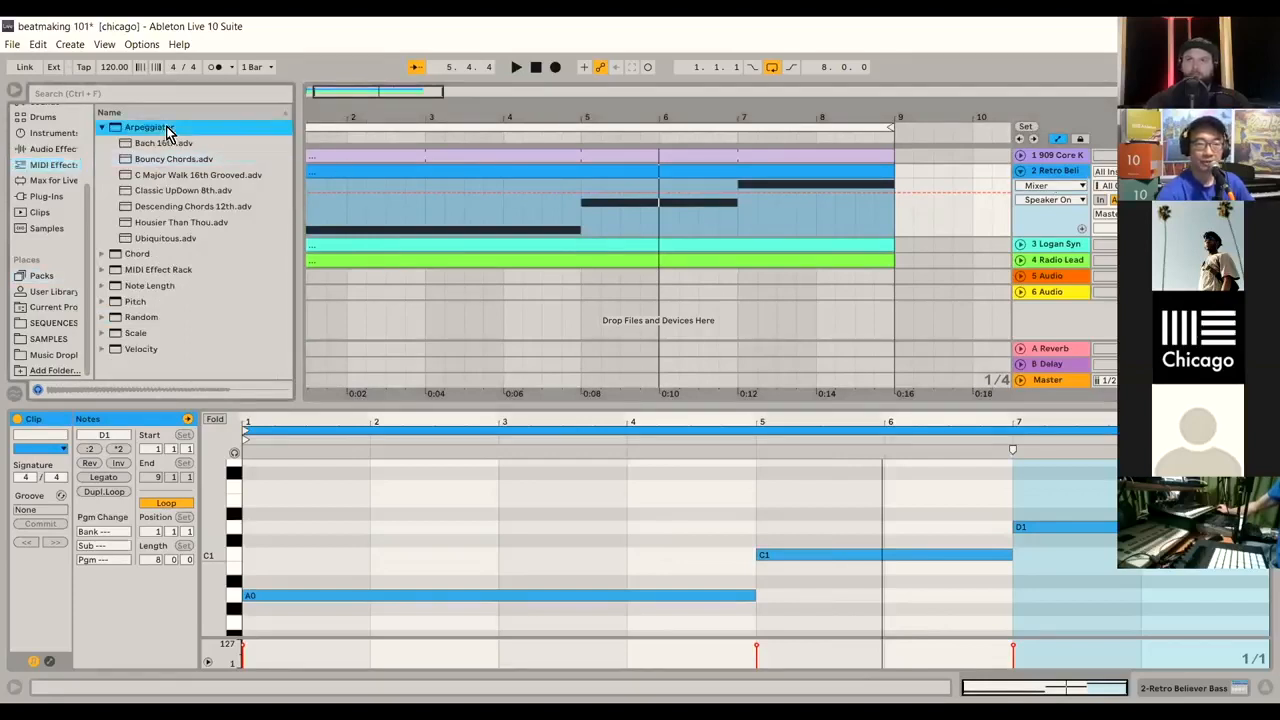
{"action": "left_click", "coordinate": [1060, 176]}
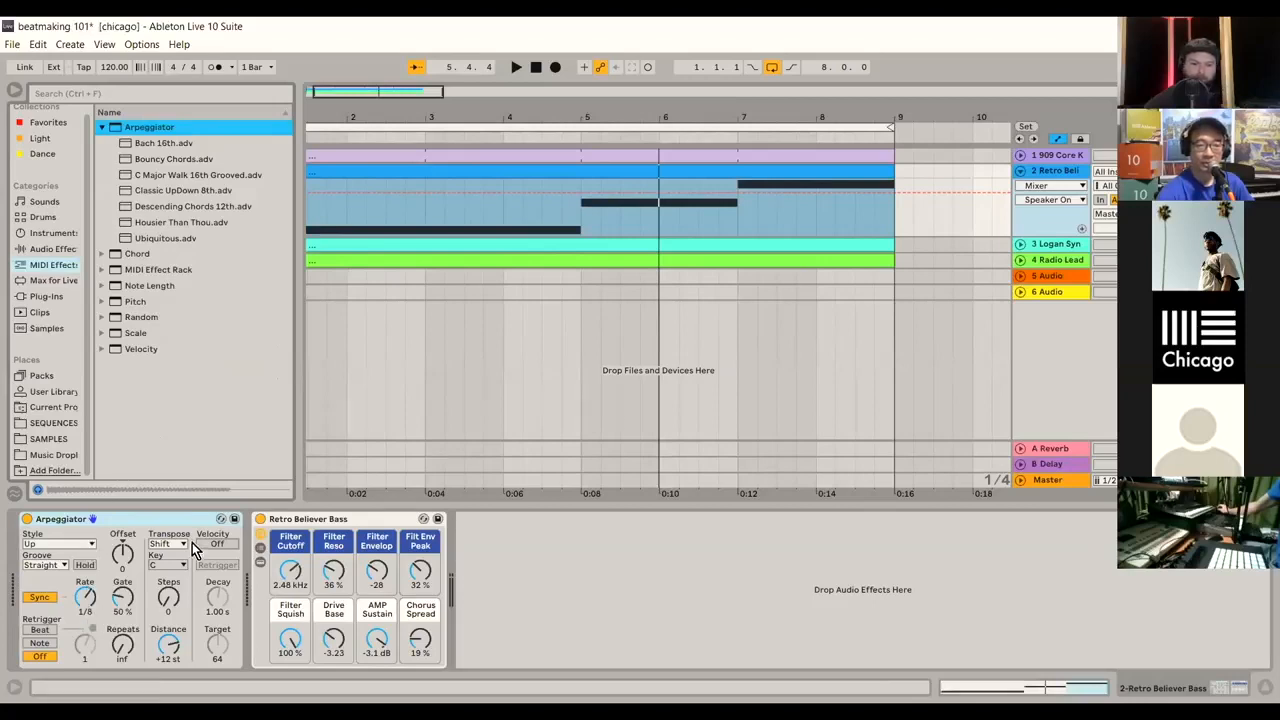
{"action": "left_click", "coordinate": [517, 69]}
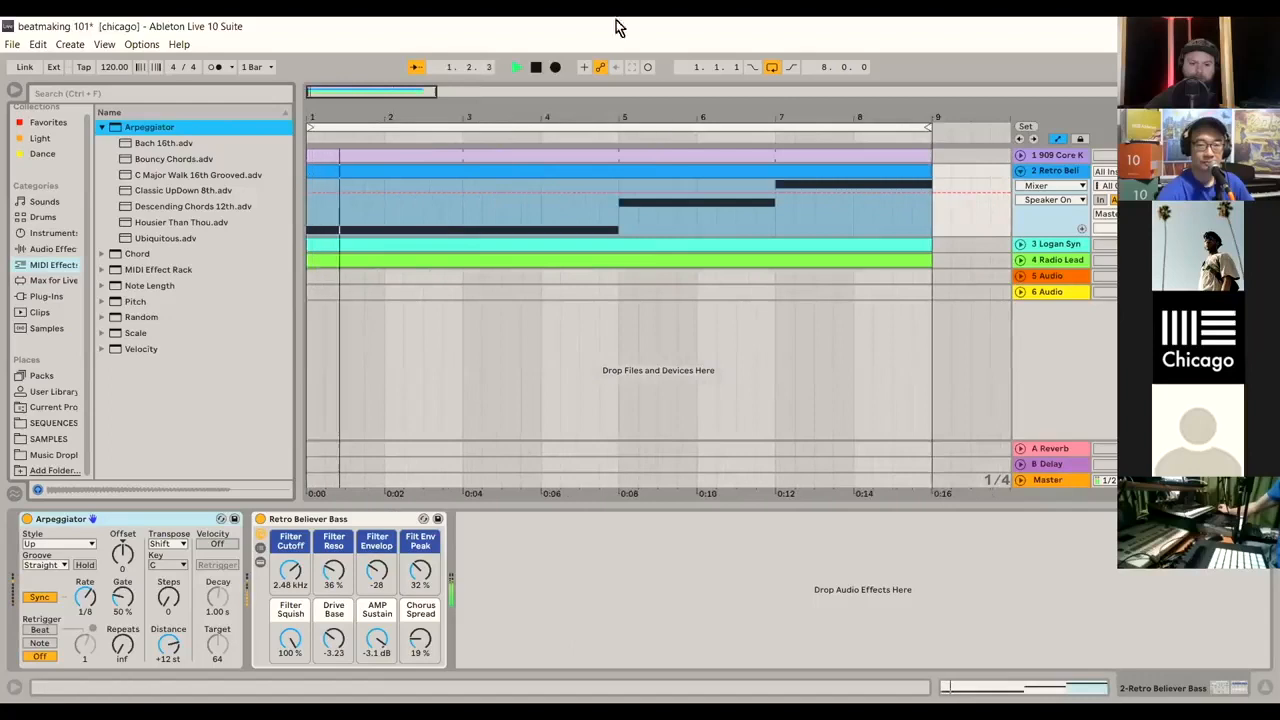
{"action": "left_click", "coordinate": [537, 75]}
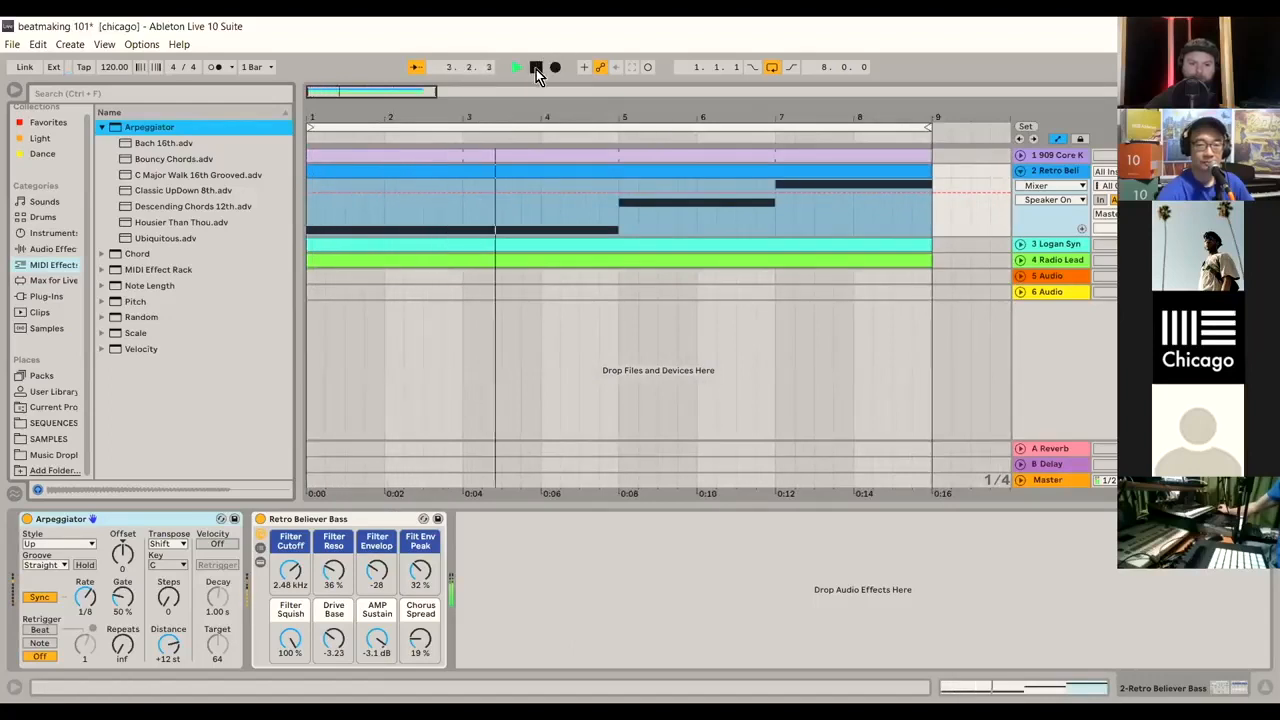
{"action": "left_click", "coordinate": [537, 75]}
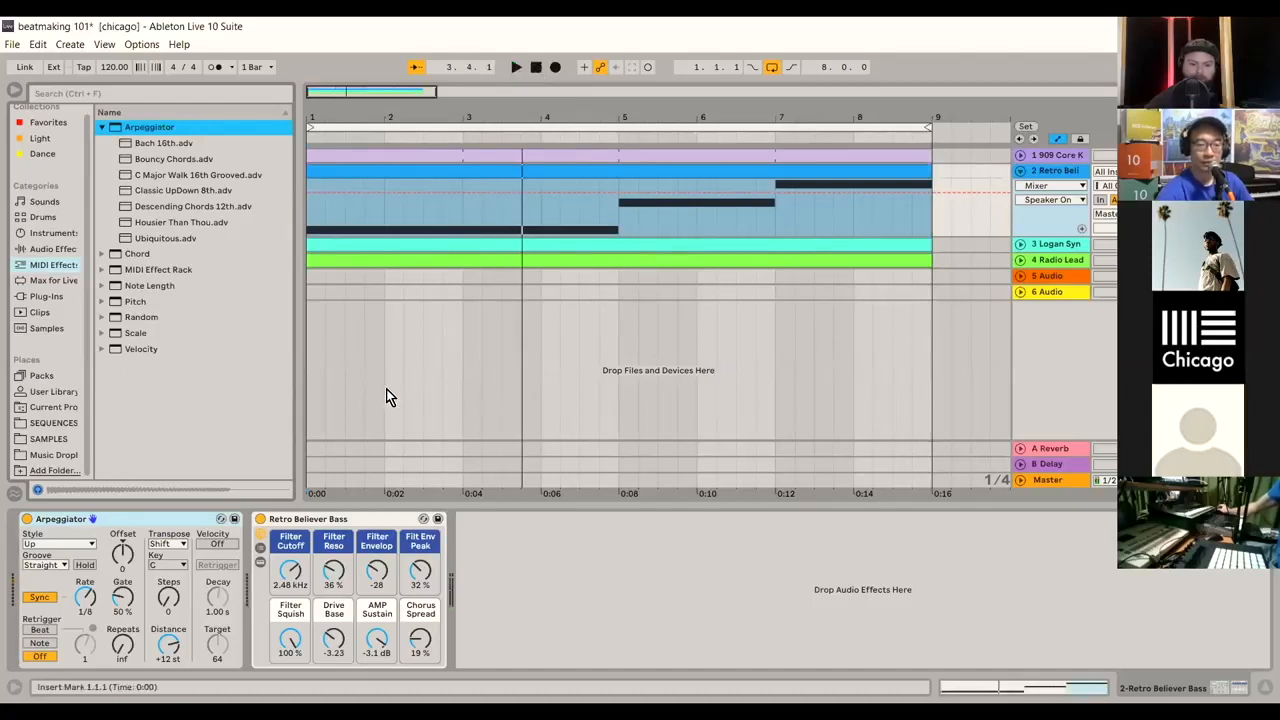
Step: Add the default Delay audio effect after the Retro Believer Bass instrument on the bass track
{"action": "left_click", "coordinate": [1050, 176]}
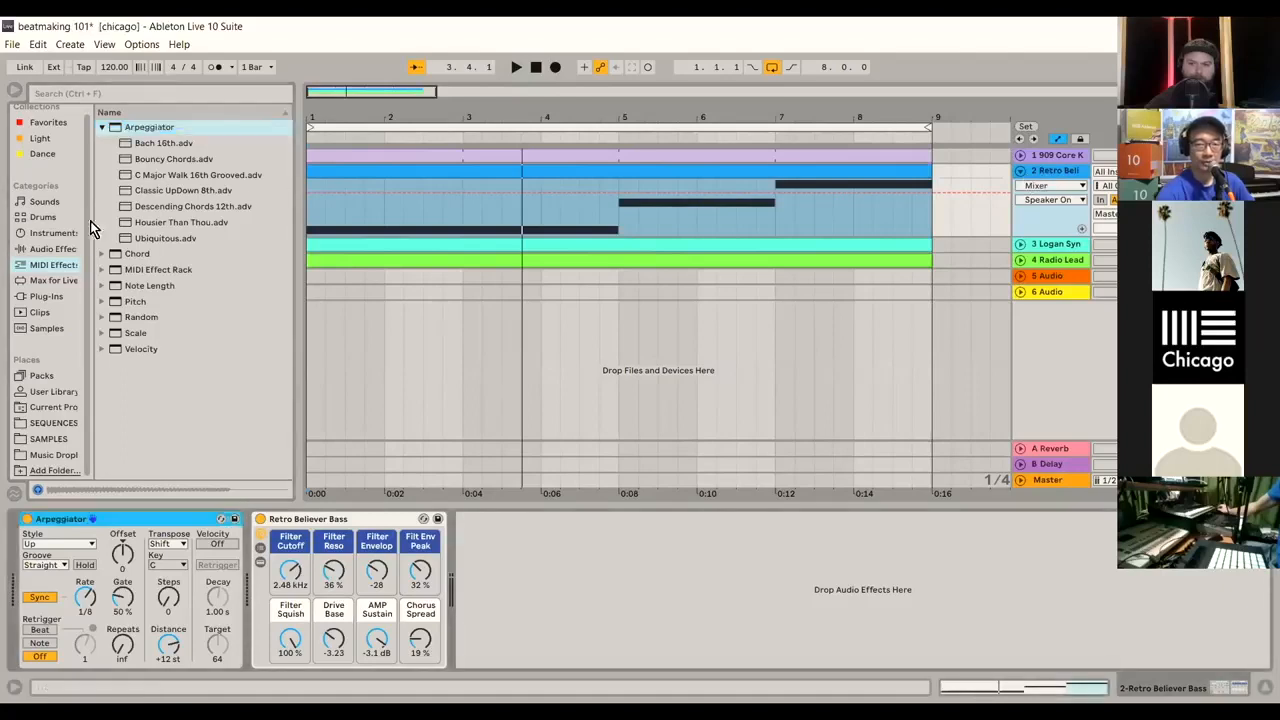
{"action": "left_click", "coordinate": [60, 249]}
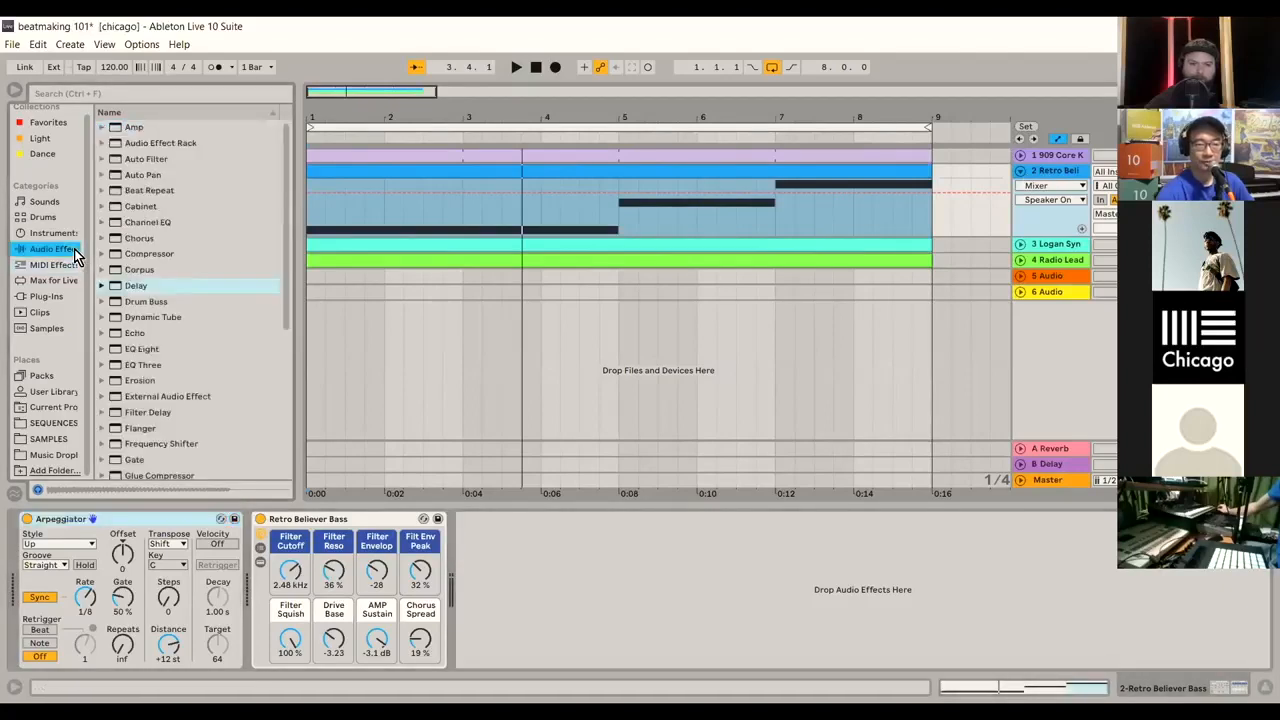
{"action": "left_click", "coordinate": [176, 285]}
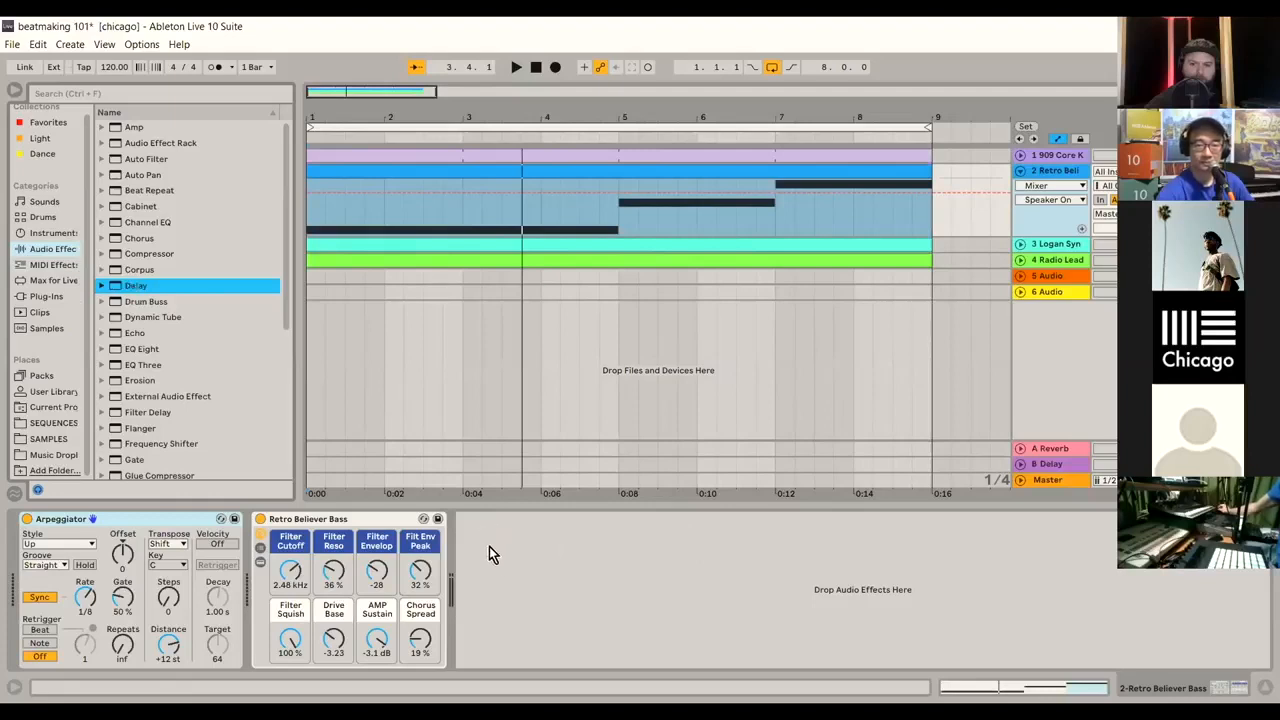
{"action": "left_click", "coordinate": [100, 286]}
{"action": "left_click_drag", "start_coordinate": [393, 437], "coordinate": [808, 598]}
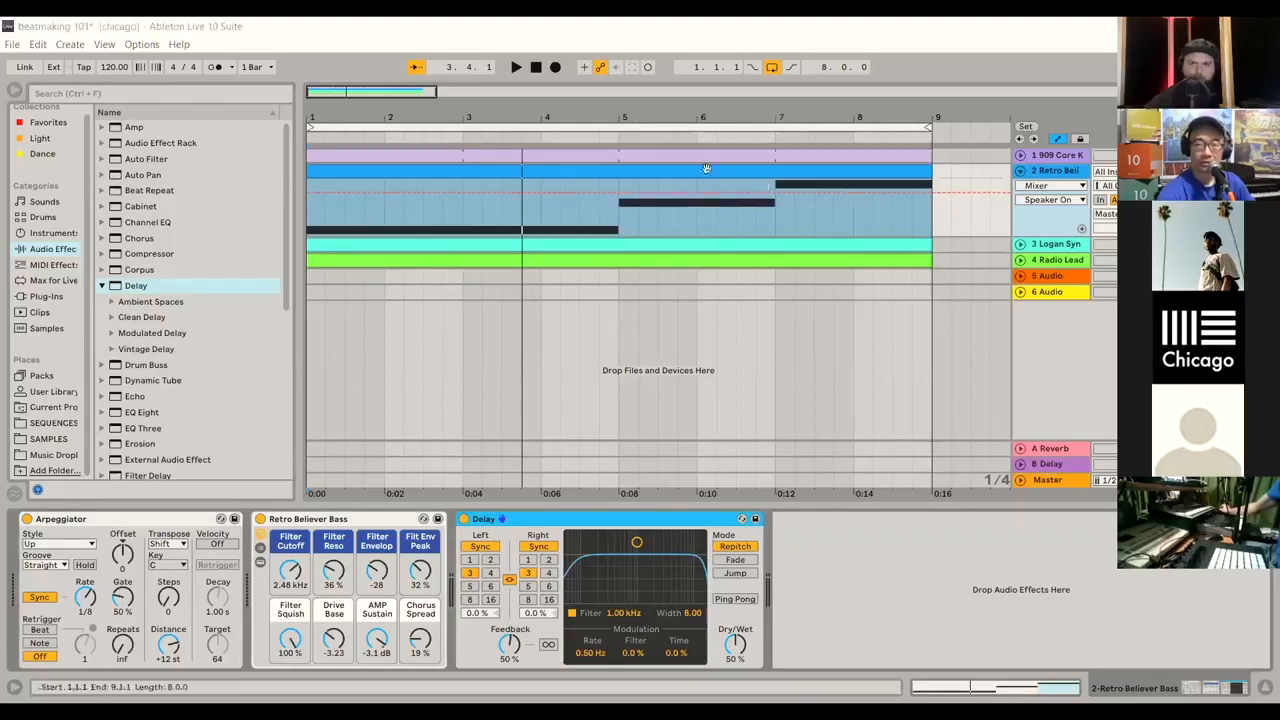
Step: While the loop plays, set the bass Delay's Feedback to 24% and its Dry/Wet to 30%
{"action": "left_click", "coordinate": [516, 68]}
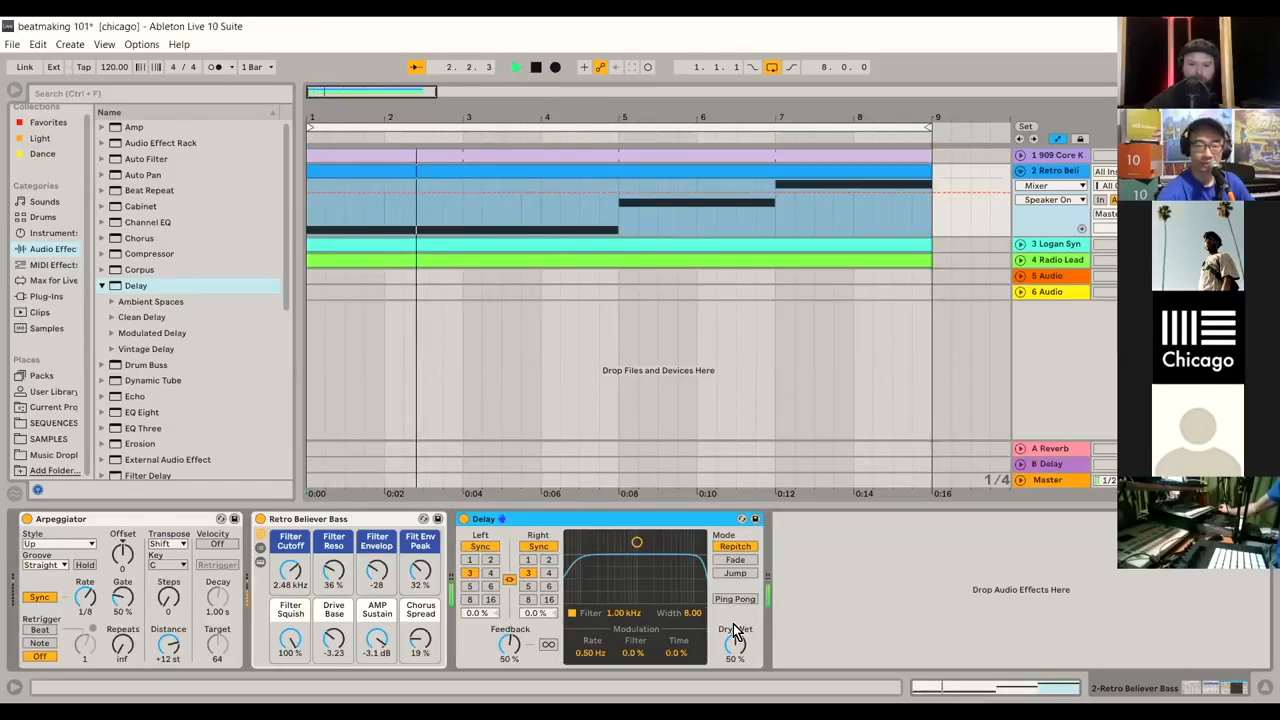
{"action": "mouse_move", "coordinate": [509, 645]}
{"action": "left_mouse_down"}
{"action": "mouse_move", "coordinate": [509, 678]}
{"action": "mouse_move", "coordinate": [510, 651]}
{"action": "left_mouse_up"}
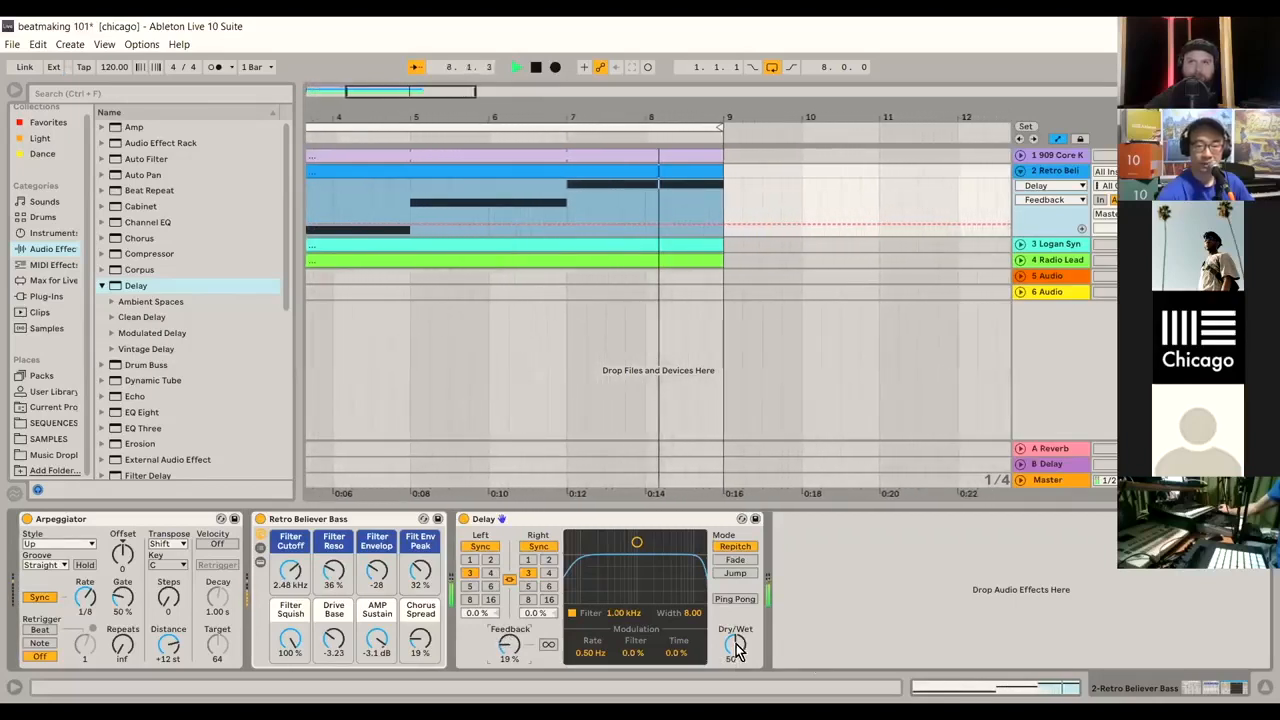
{"action": "left_click_drag", "start_coordinate": [736, 644], "coordinate": [736, 682]}
{"action": "left_click_drag", "start_coordinate": [510, 645], "coordinate": [510, 636]}
{"action": "left_click_drag", "start_coordinate": [736, 650], "coordinate": [736, 650]}
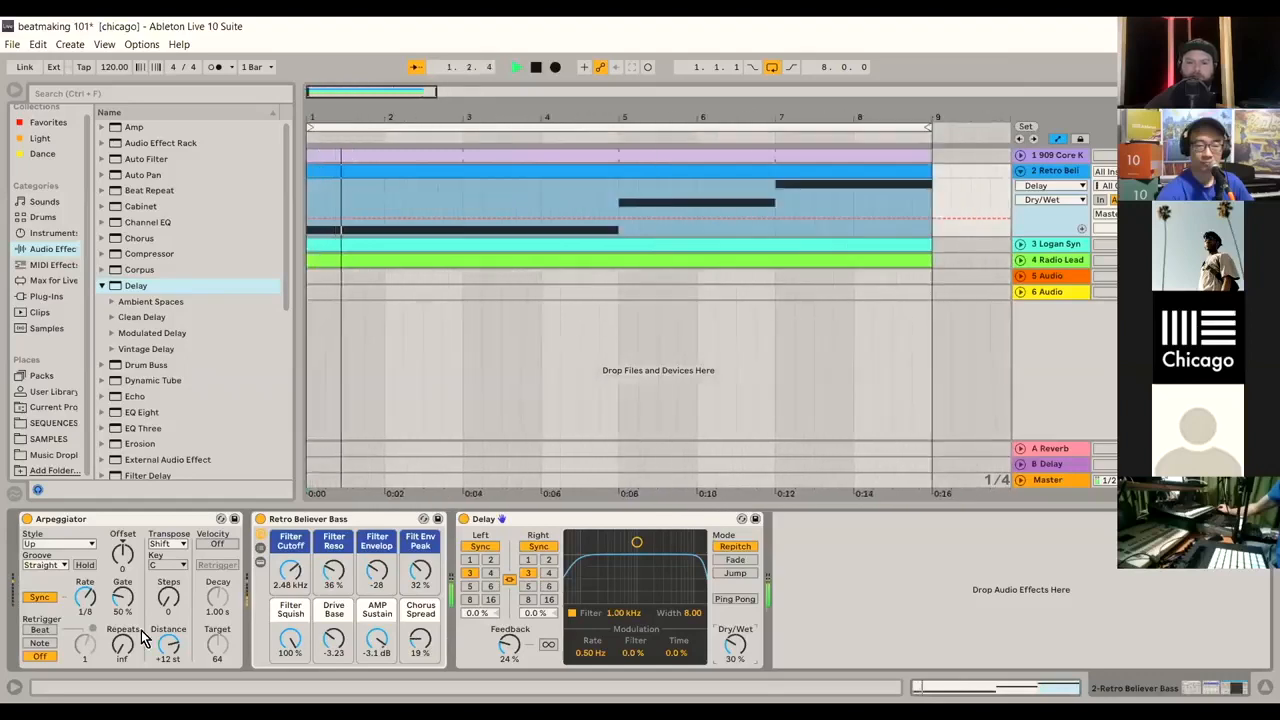
Step: Set the bass Delay's linked left and right times to 5 sixteenths and its Feedback to 29%
{"action": "left_click", "coordinate": [491, 560]}
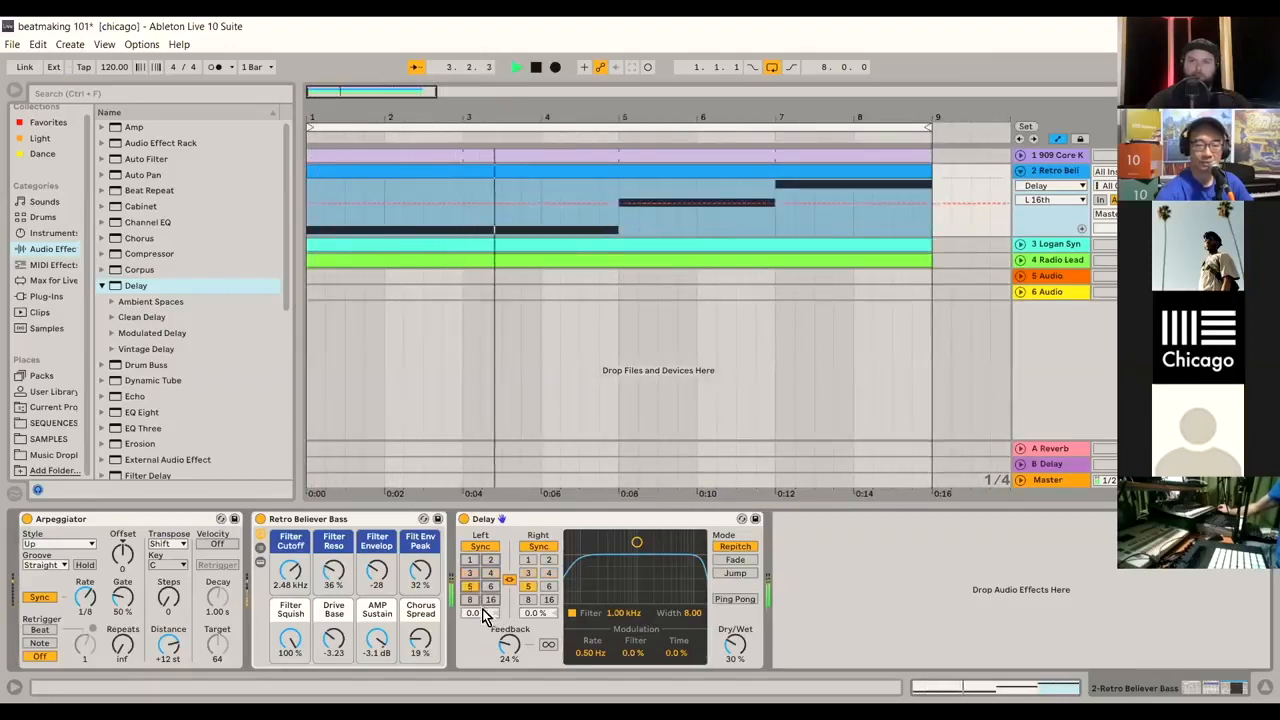
{"action": "left_click_drag", "start_coordinate": [509, 645], "coordinate": [509, 638]}
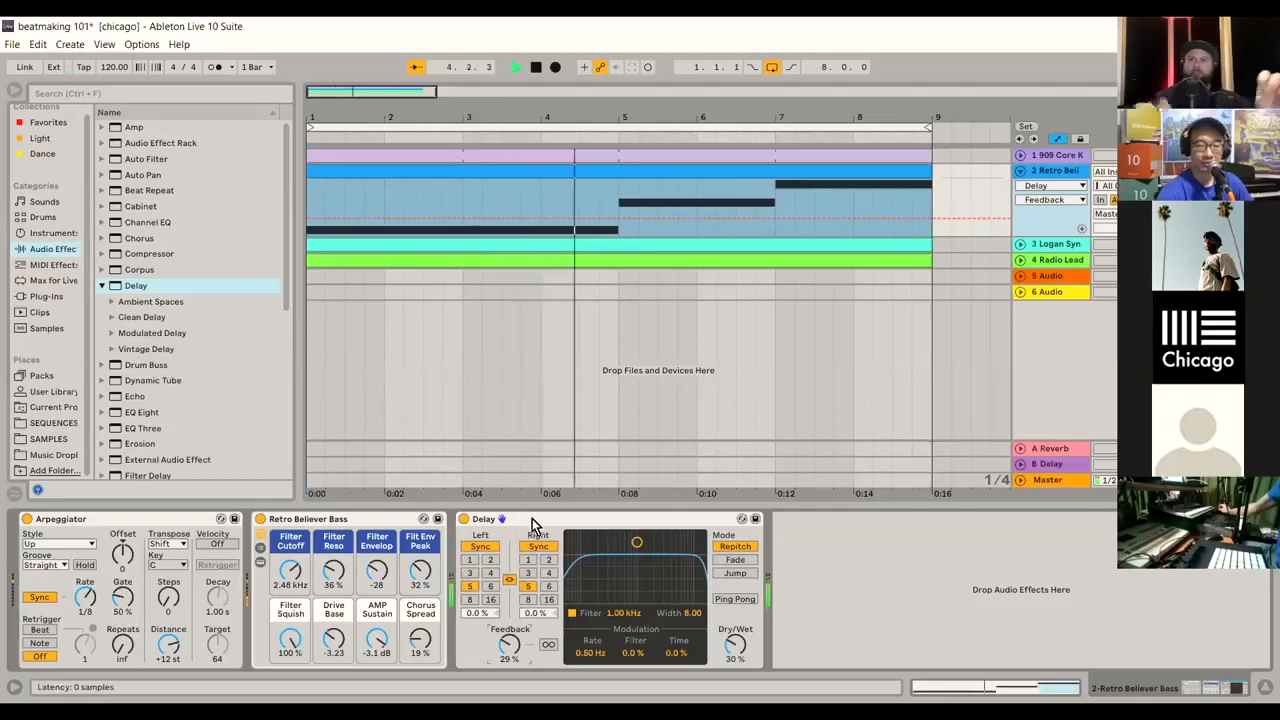
Step: Bypass and re-enable the bass Delay during playback to compare the sound, and stop the loop
{"action": "left_click", "coordinate": [463, 519]}
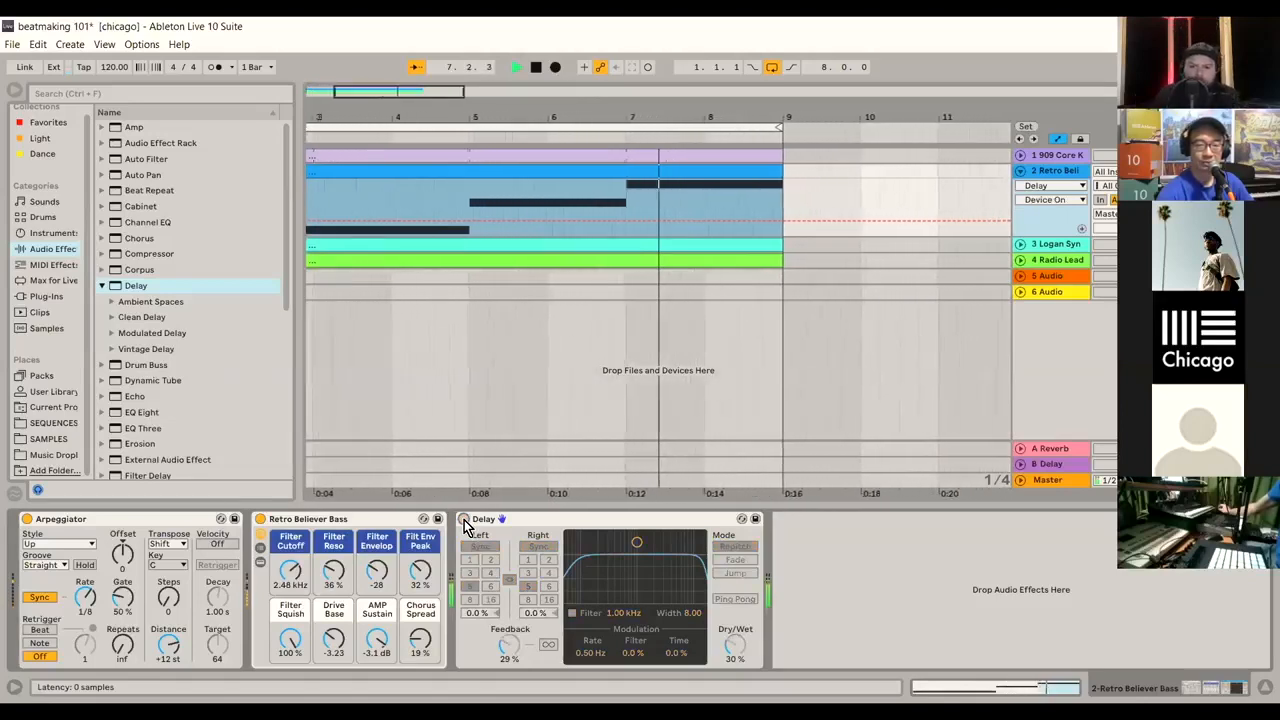
{"action": "left_click", "coordinate": [463, 519]}
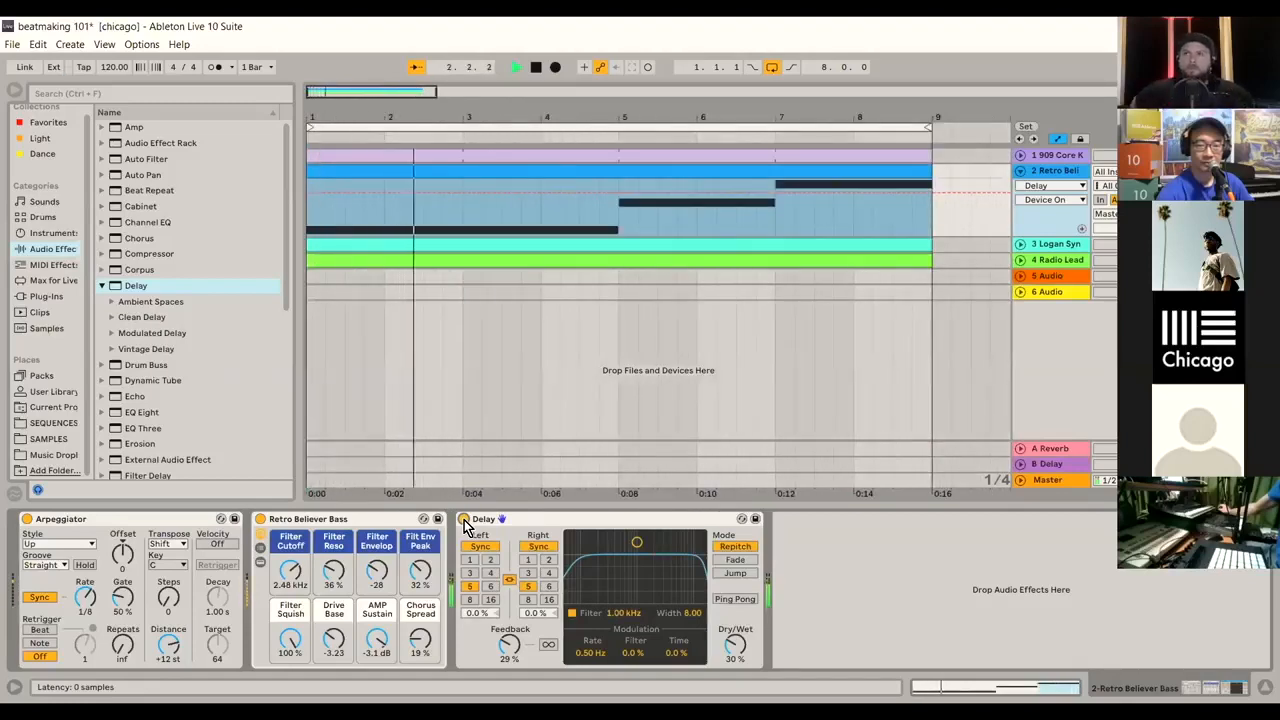
{"action": "left_click", "coordinate": [537, 68]}
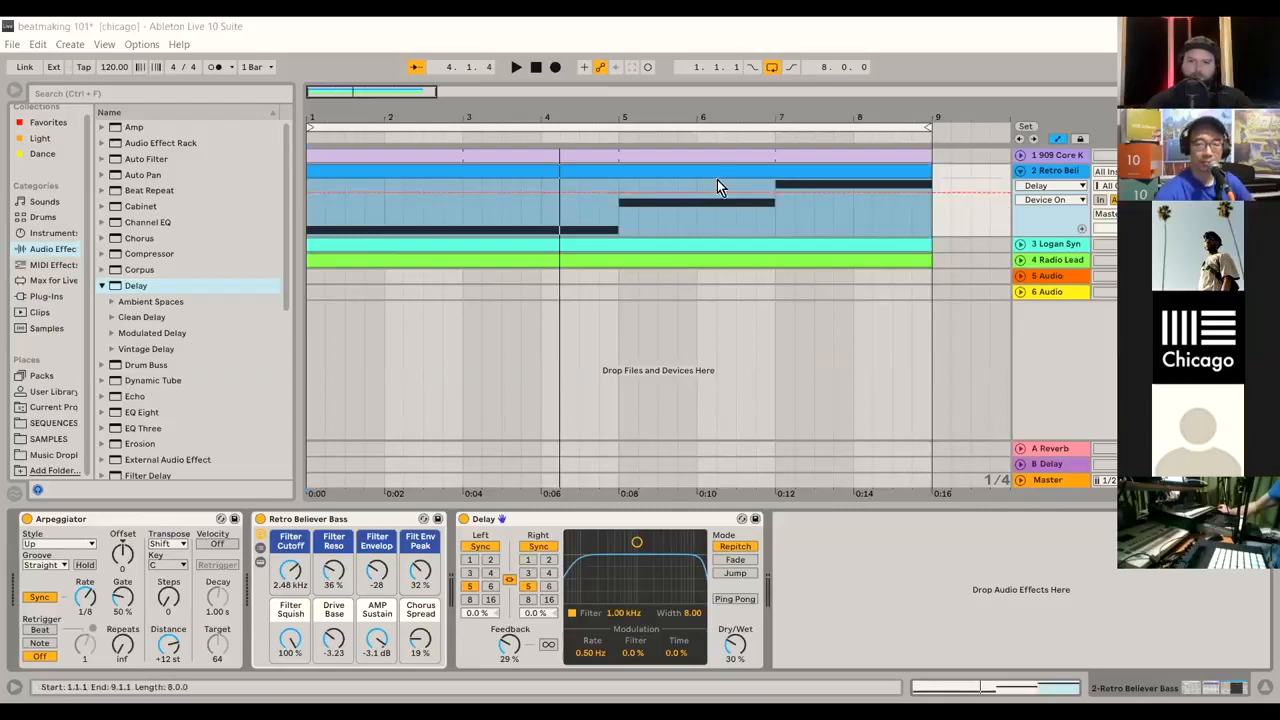
Step: Unfold the Logan SynKeys track, paste at the bass clip selection, and show the keys track's device chain
{"action": "left_click", "coordinate": [1020, 245]}
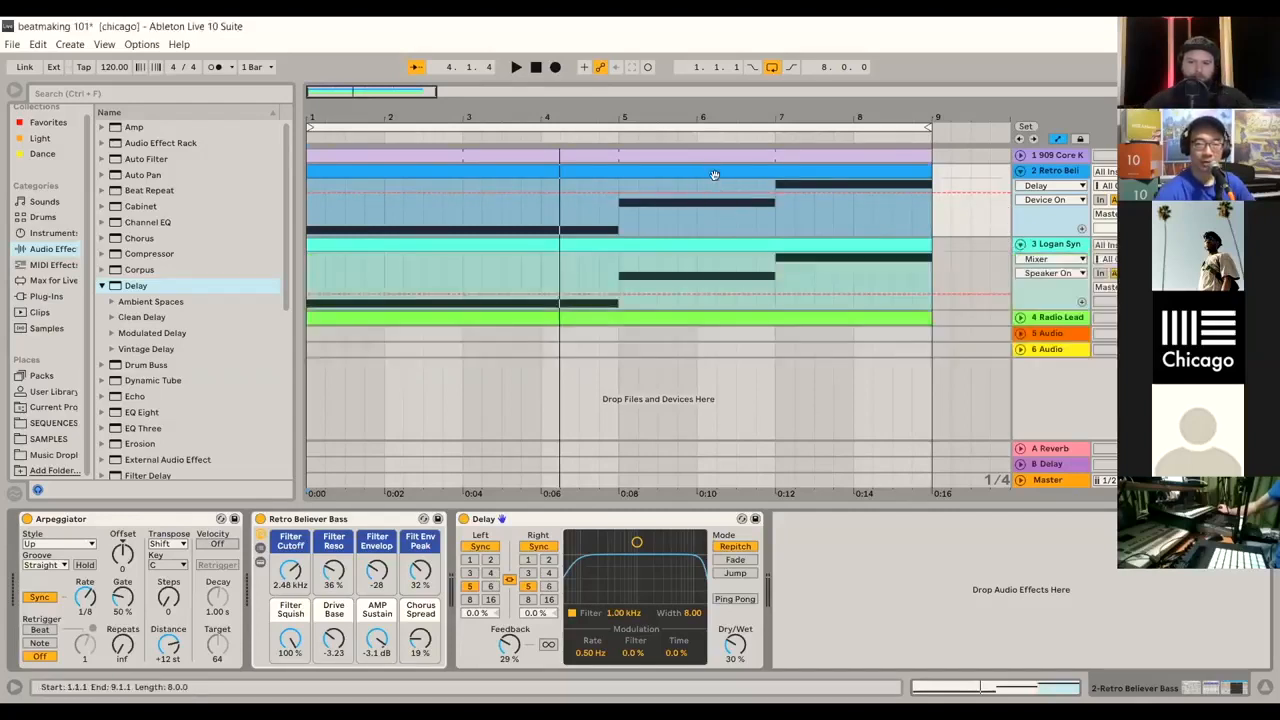
{"action": "right_click", "coordinate": [714, 175]}
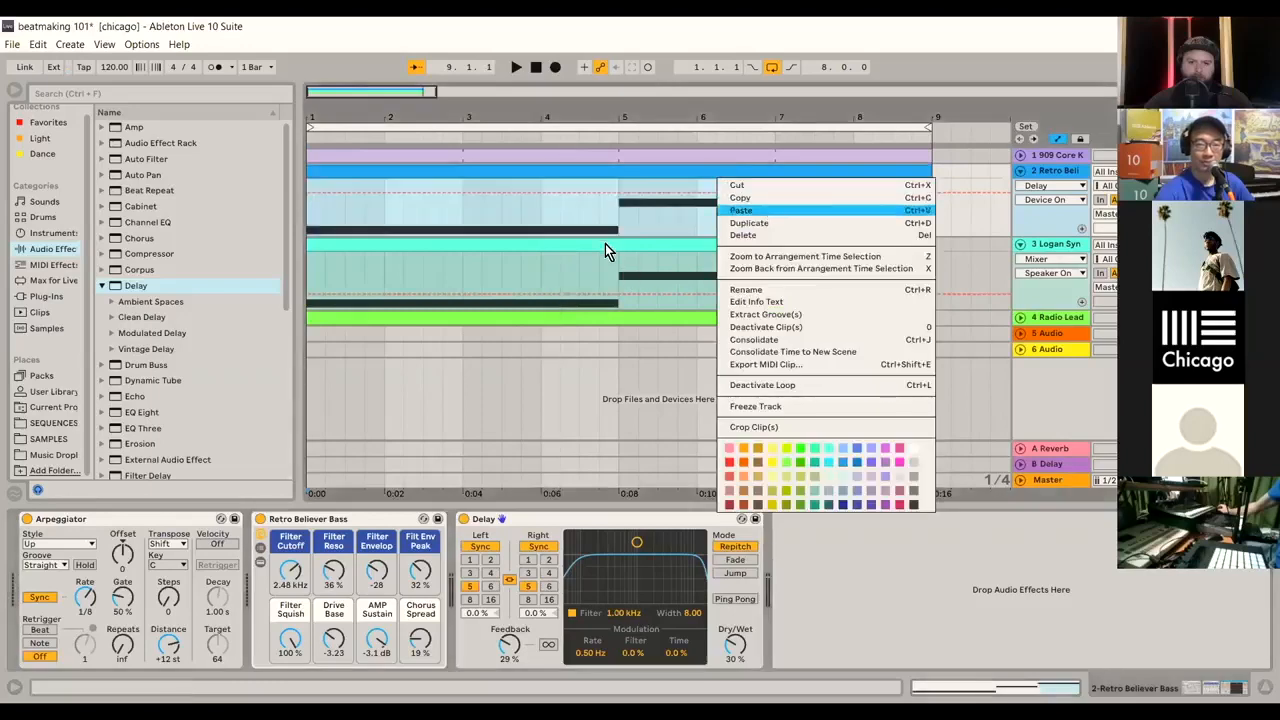
{"action": "left_click", "coordinate": [741, 210]}
{"action": "left_click", "coordinate": [1060, 246]}
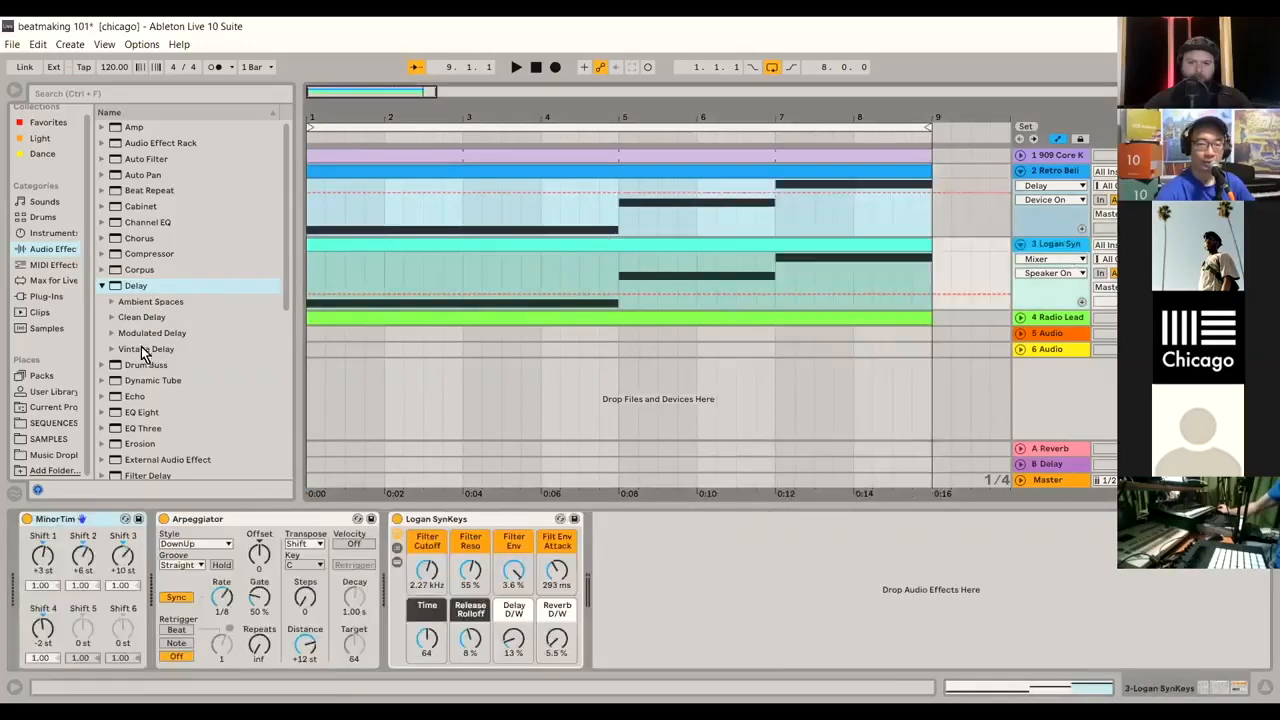
Step: Locate the Logan SynKeys preset in the Singularities pack's Synth Keys folder and select its track
{"action": "left_click", "coordinate": [69, 375]}
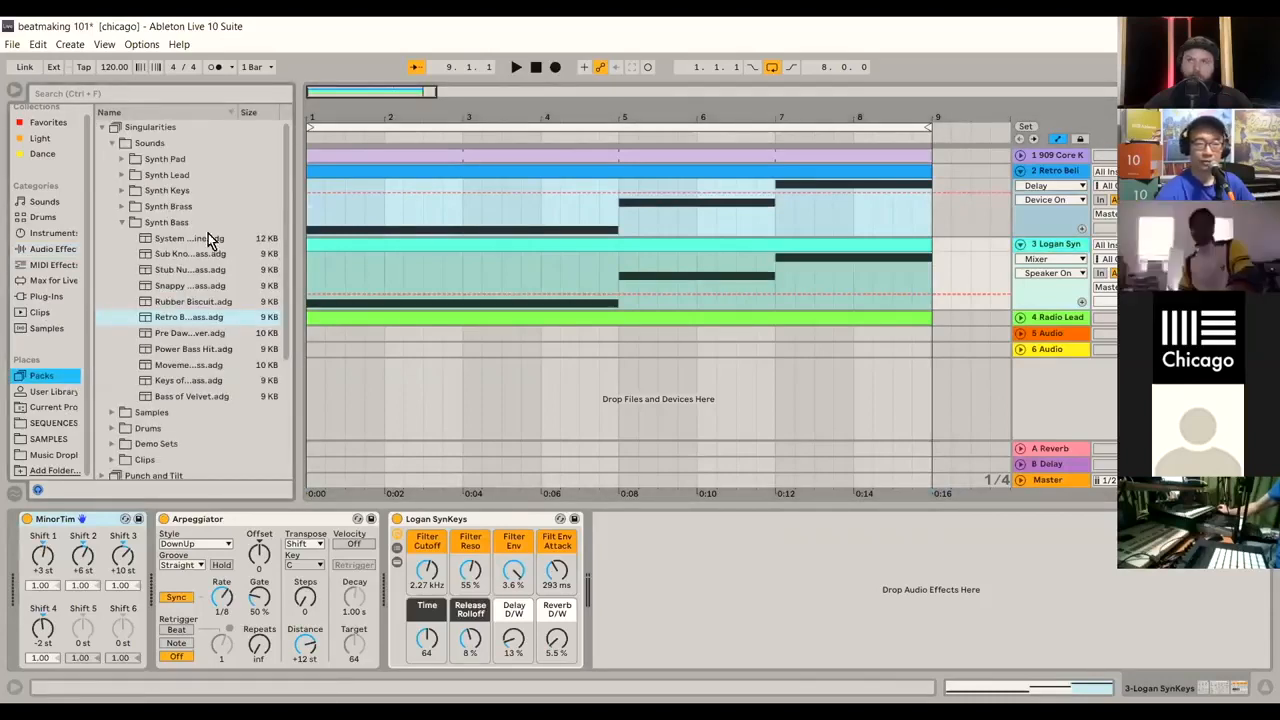
{"action": "left_click", "coordinate": [121, 190]}
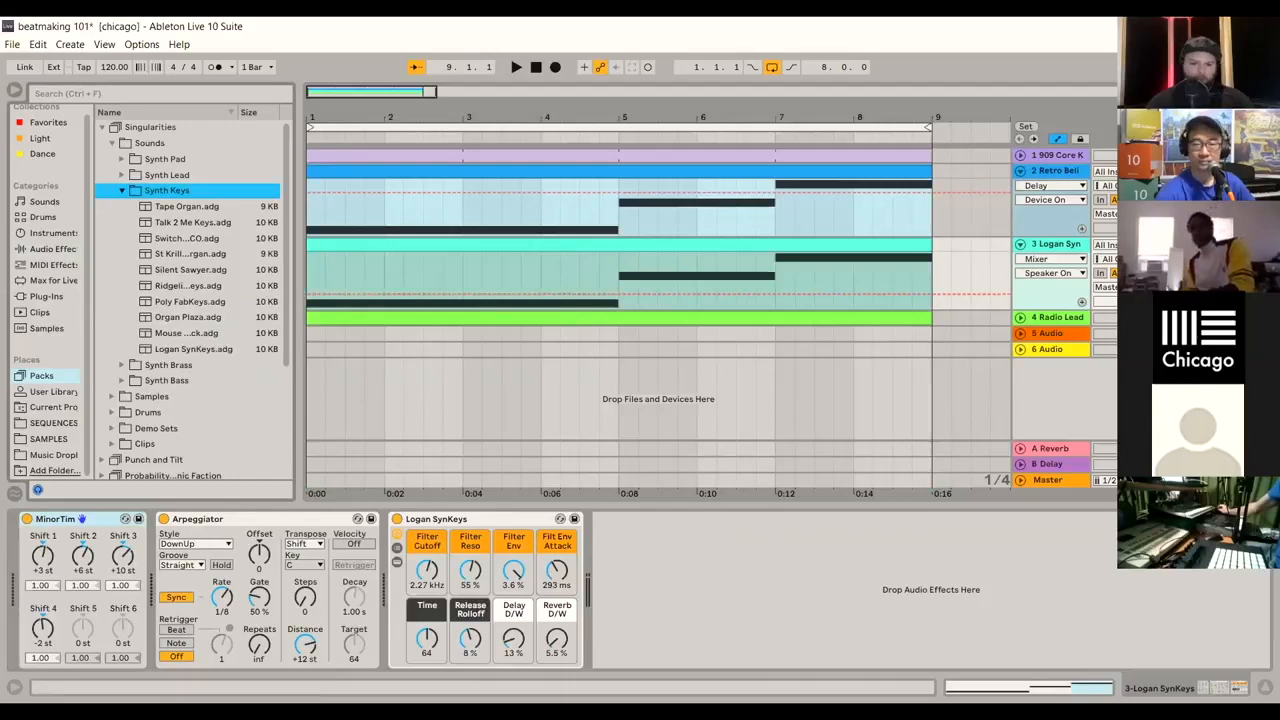
{"action": "left_click", "coordinate": [1188, 245]}
{"action": "double_click", "coordinate": [1062, 246]}
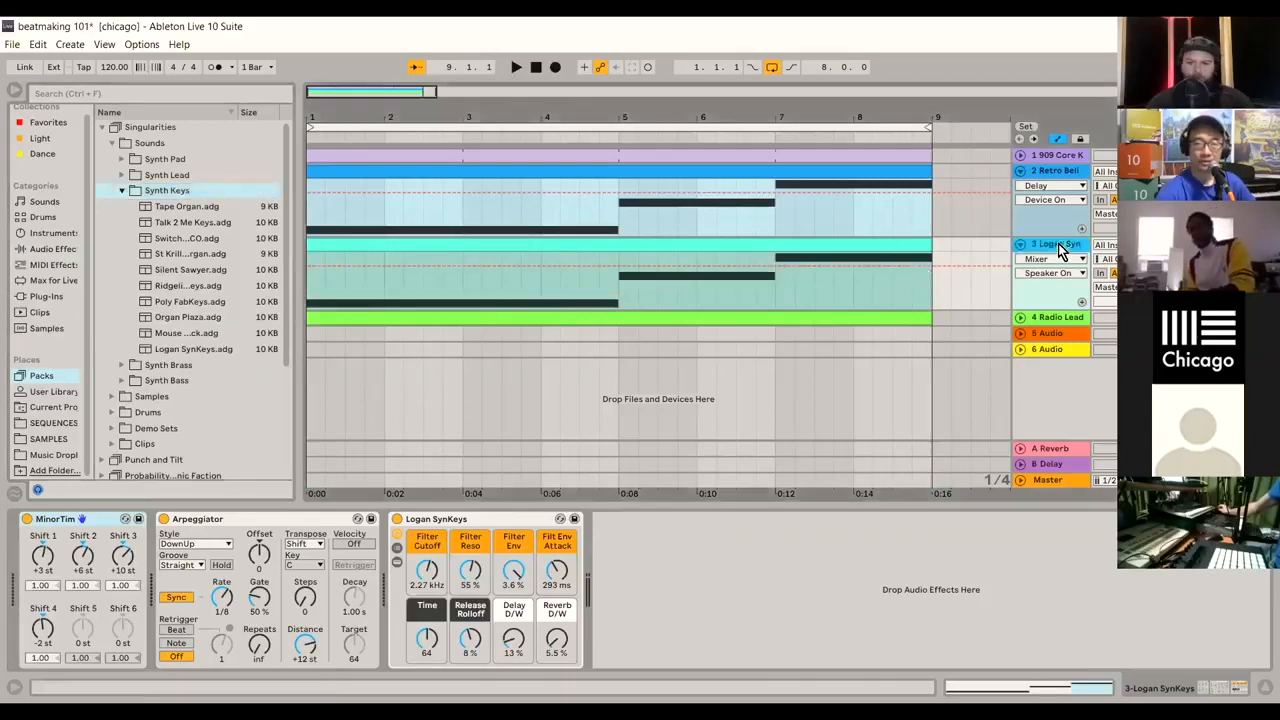
Step: Delete the MinorTim chord device and the Arpeggiator from the Logan SynKeys track, and play the loop to hear the plain notes
{"action": "left_click", "coordinate": [28, 520]}
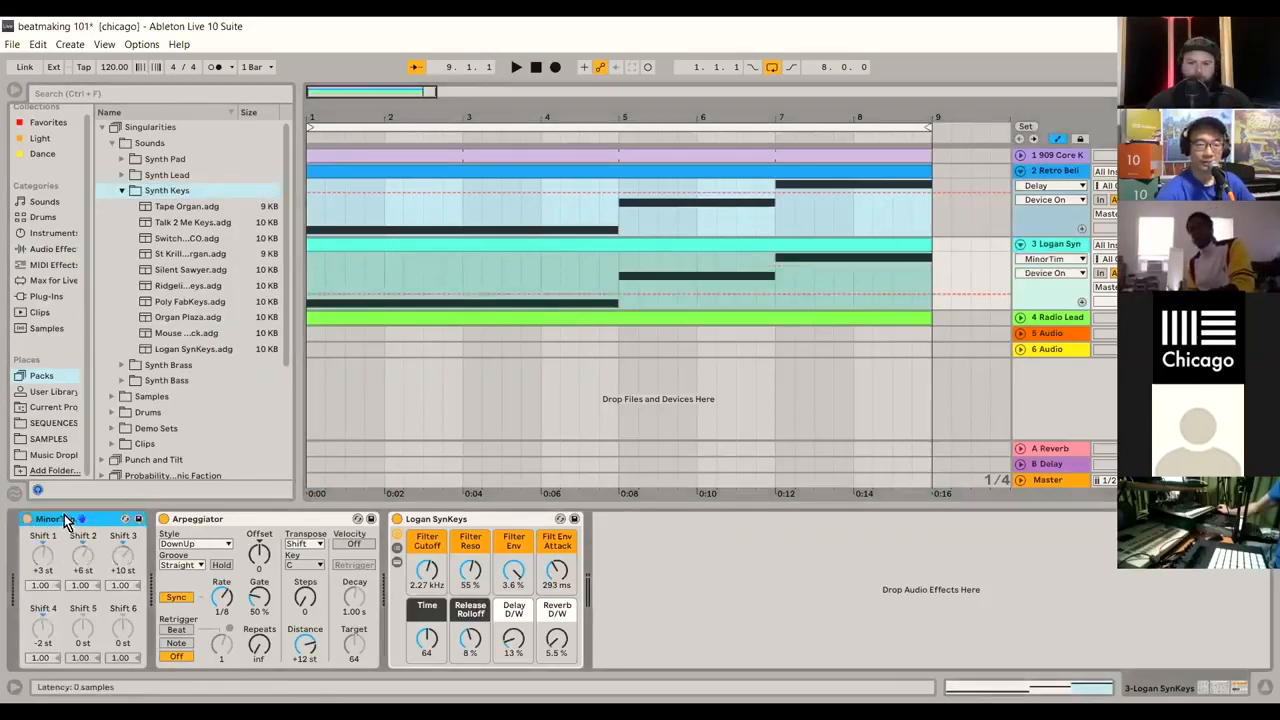
{"action": "right_click", "coordinate": [65, 518]}
{"action": "left_click", "coordinate": [121, 597]}
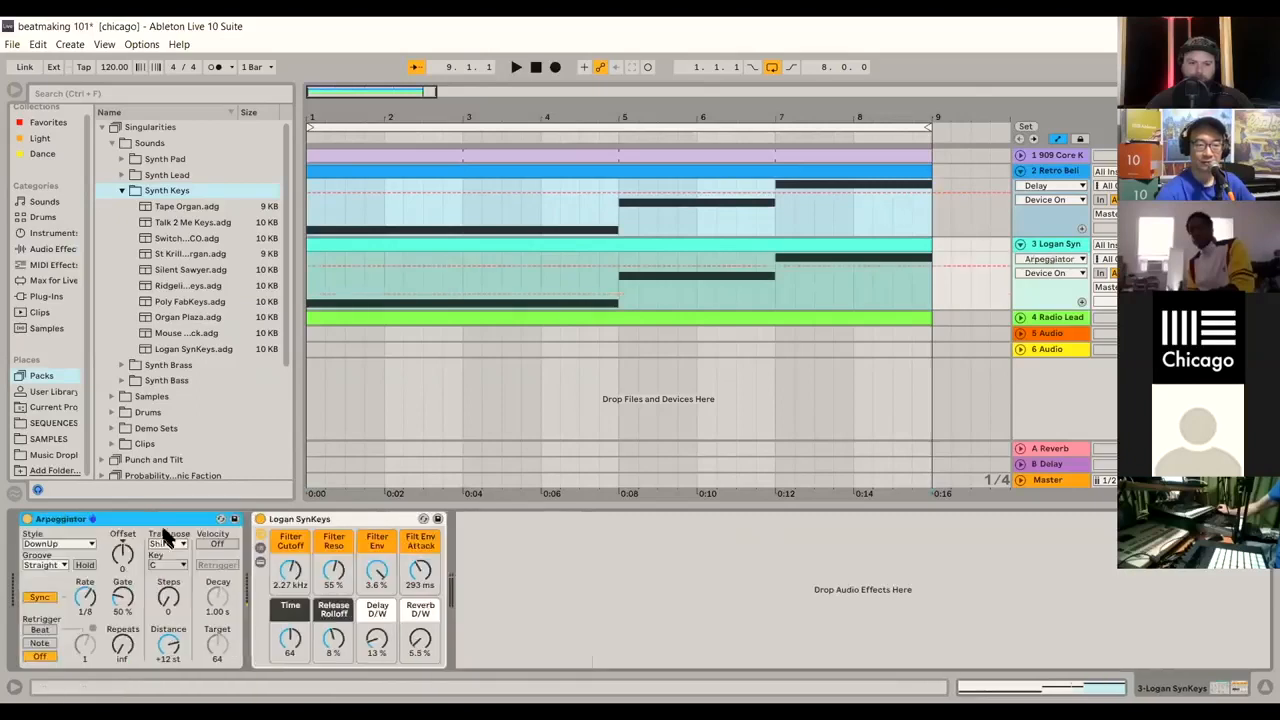
{"action": "right_click", "coordinate": [146, 519]}
{"action": "left_click", "coordinate": [196, 418]}
{"action": "left_click", "coordinate": [516, 67]}
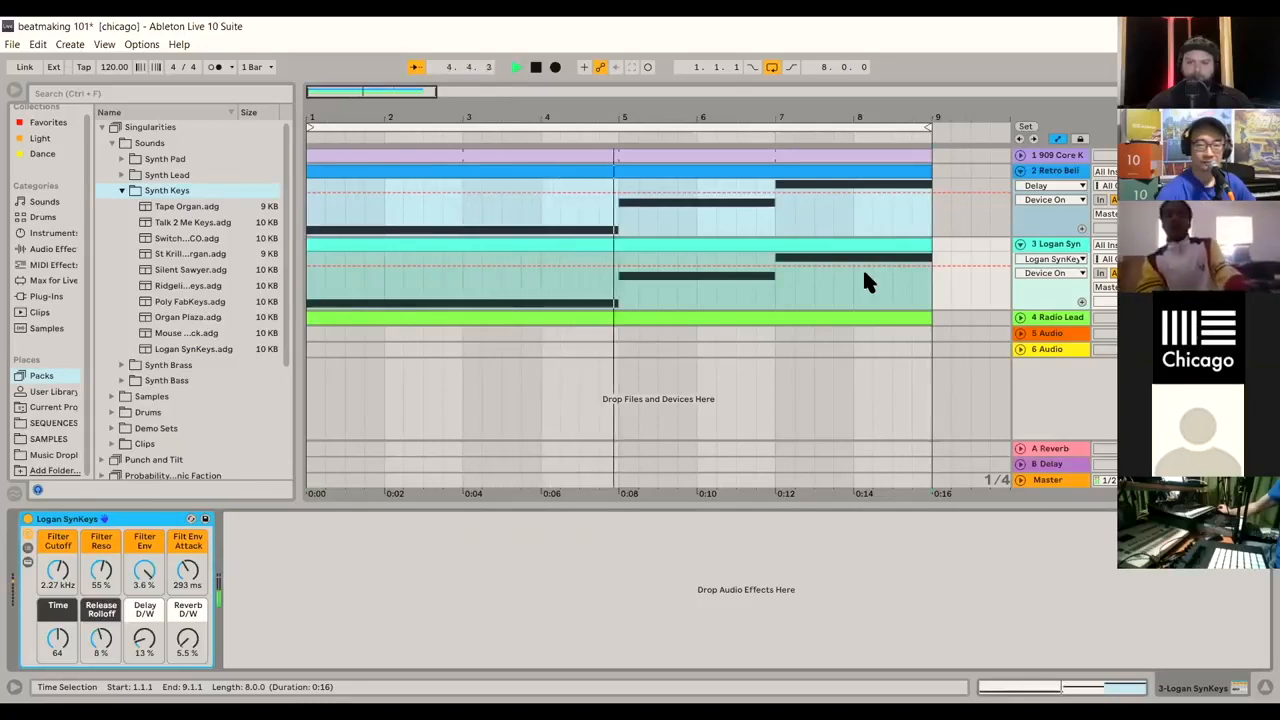
{"action": "left_click", "coordinate": [536, 68]}
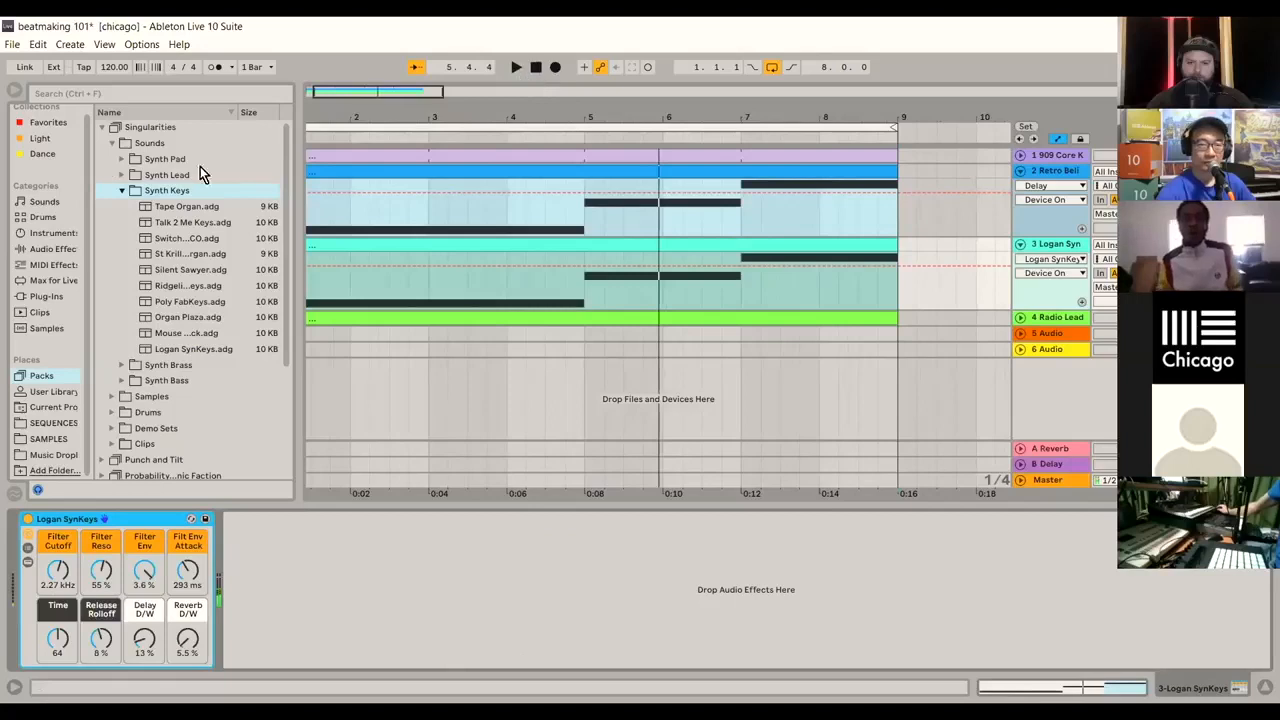
Step: Add a default Arpeggiator before the Logan SynKeys instrument and play the start of the loop to hear it
{"action": "left_click", "coordinate": [60, 265]}
{"action": "left_click_drag", "start_coordinate": [148, 130], "coordinate": [148, 178]}
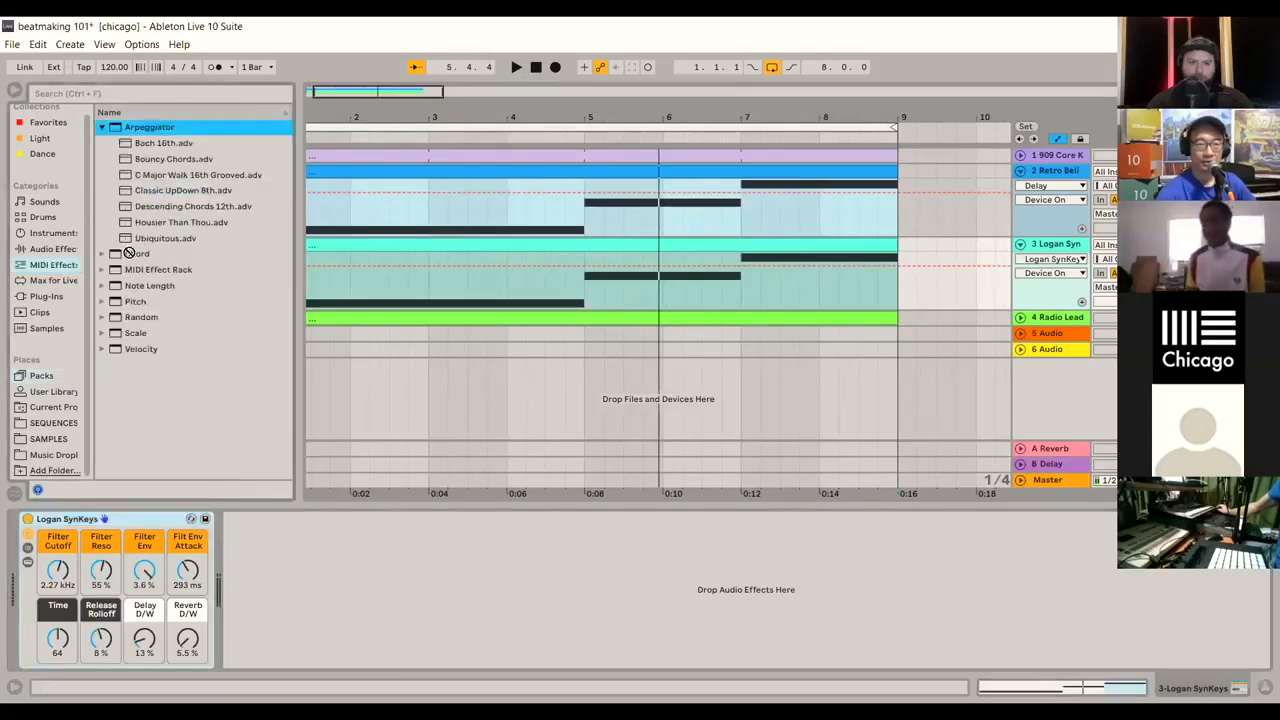
{"action": "left_click_drag", "start_coordinate": [35, 488], "coordinate": [24, 537]}
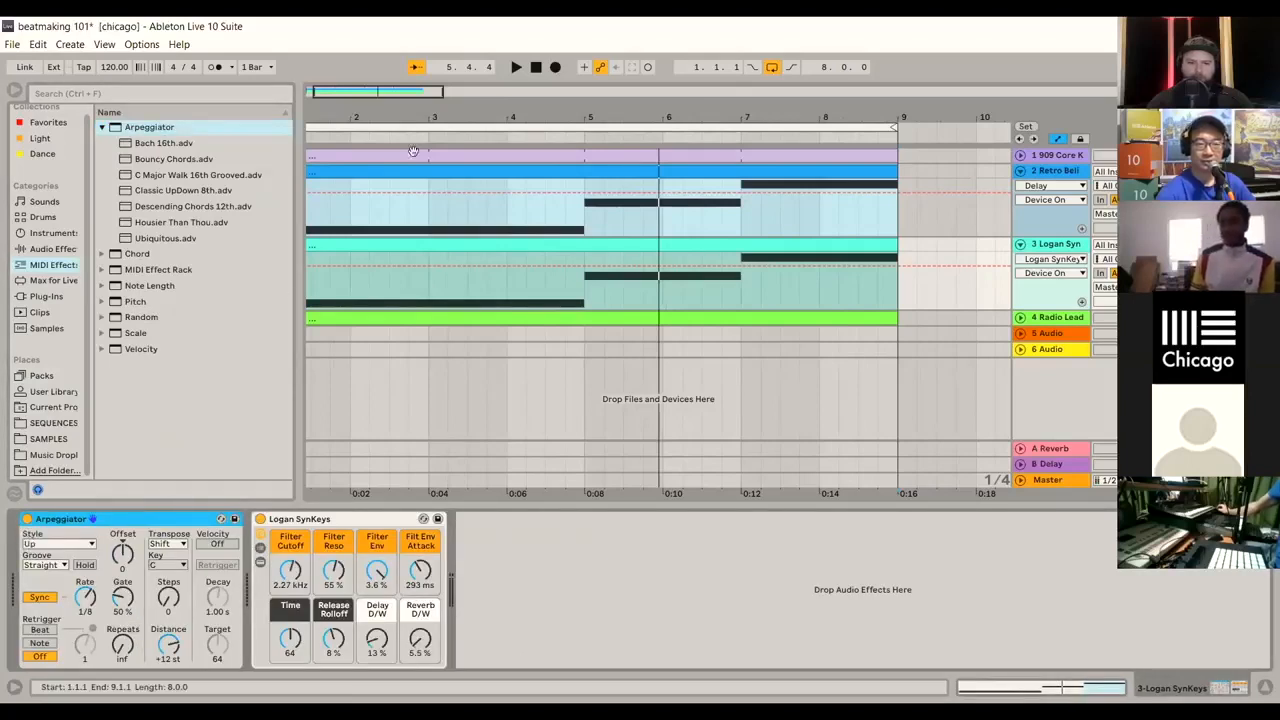
{"action": "left_click", "coordinate": [516, 67]}
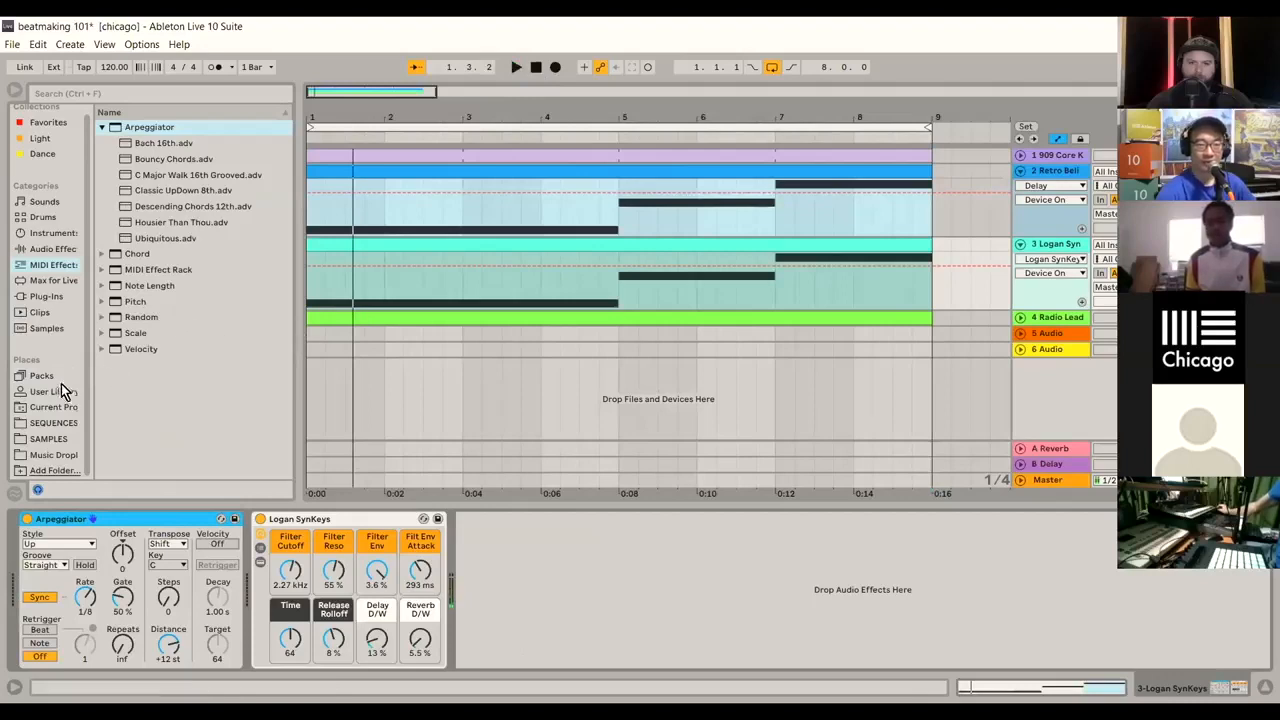
Step: Add the MinorTim chord preset before the Arpeggiator on the Logan SynKeys track, and play the loop to hear it
{"action": "left_click", "coordinate": [101, 255]}
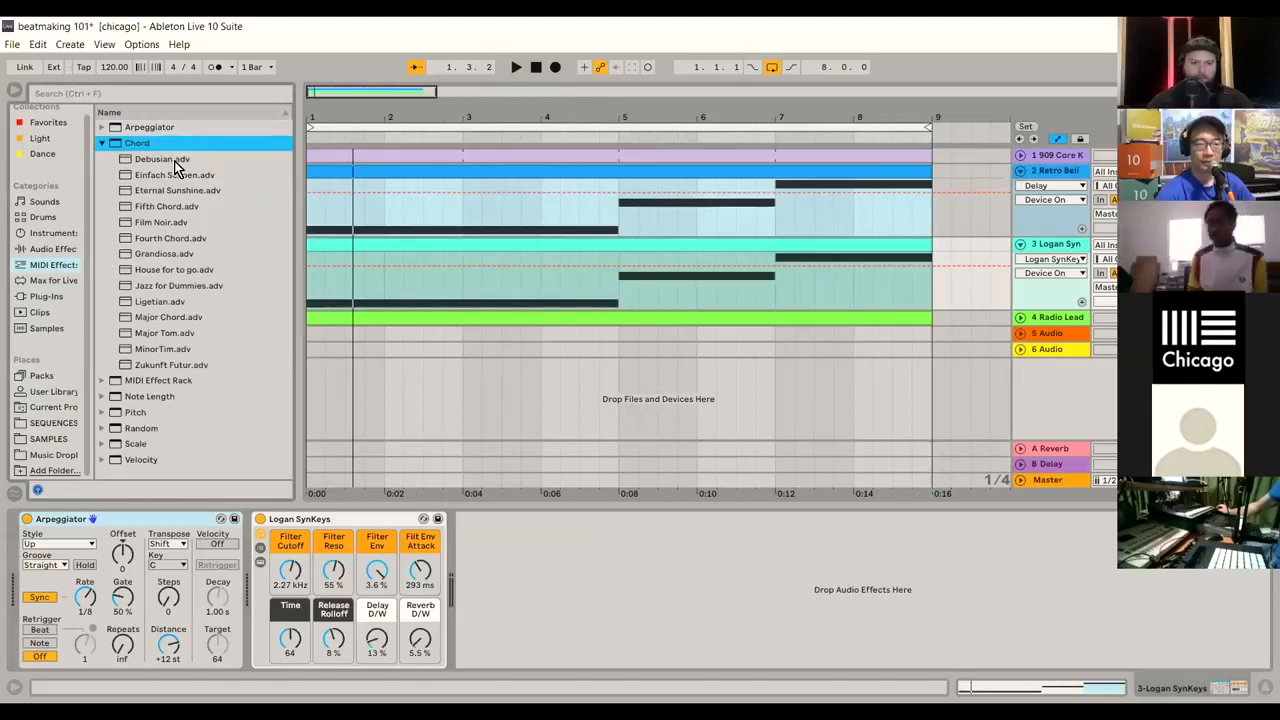
{"action": "left_click", "coordinate": [180, 352]}
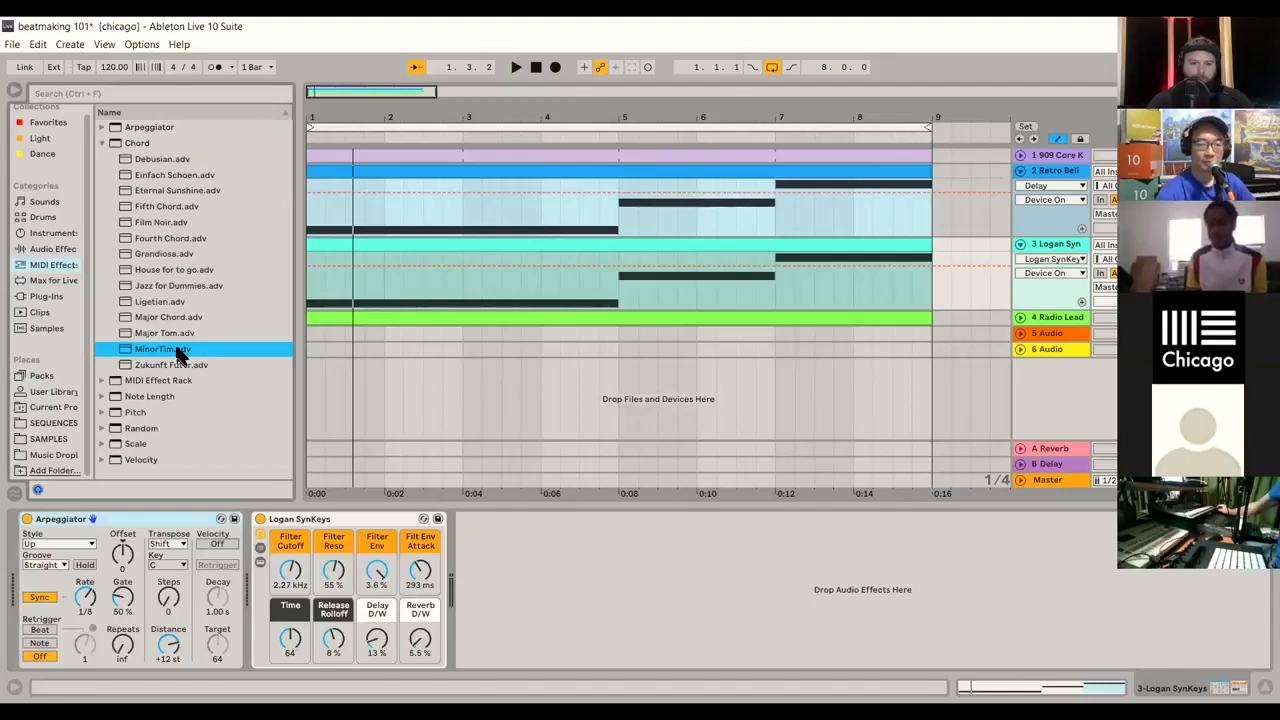
{"action": "left_click_drag", "start_coordinate": [140, 383], "coordinate": [31, 545]}
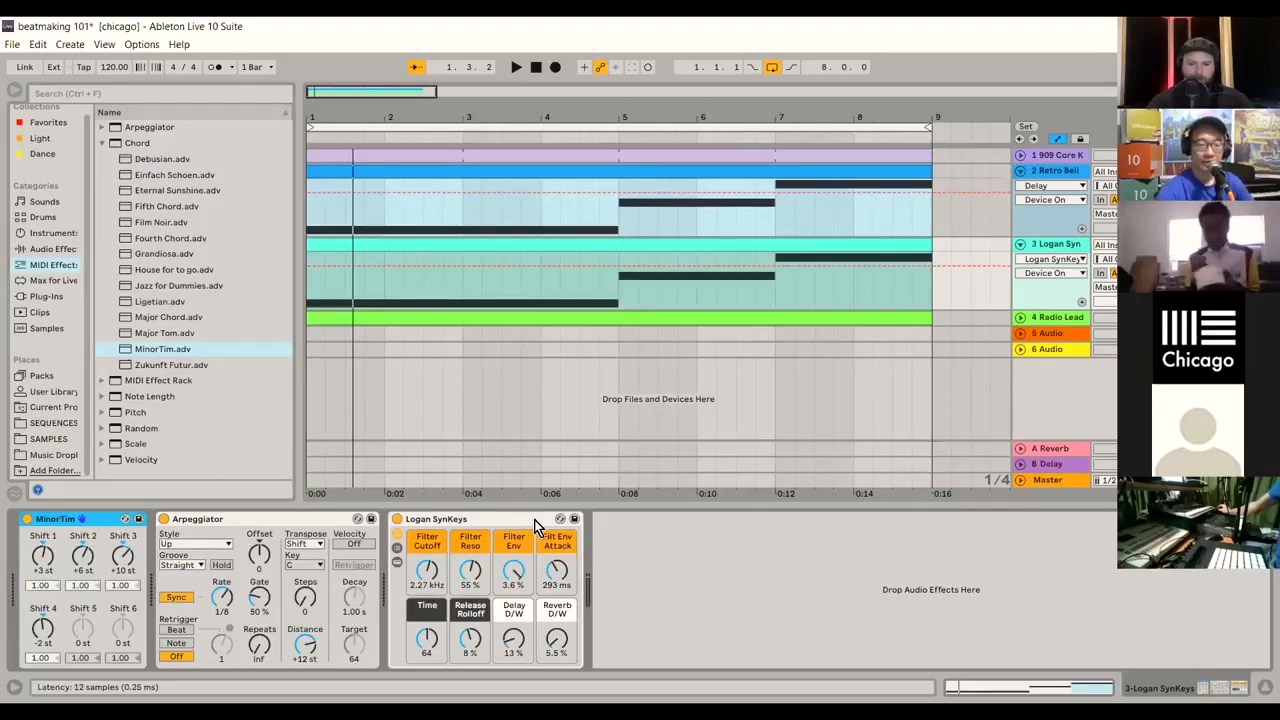
{"action": "left_click", "coordinate": [516, 68]}
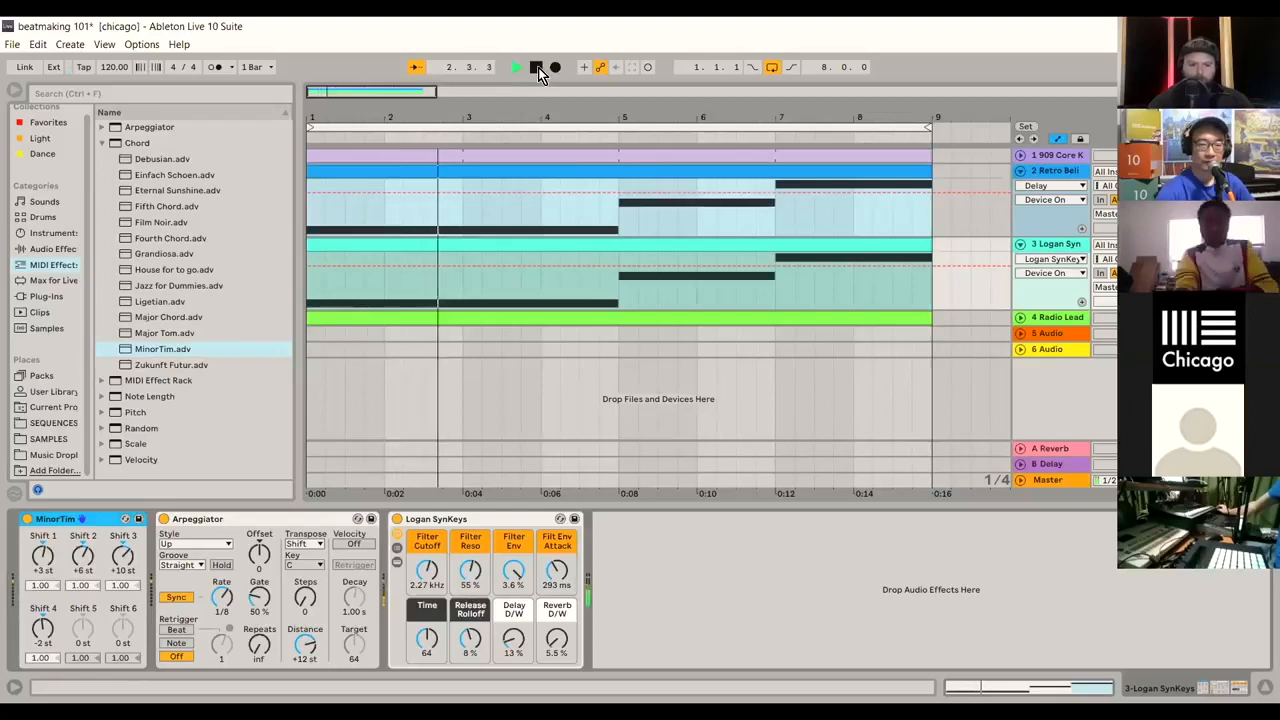
{"action": "left_click", "coordinate": [536, 68]}
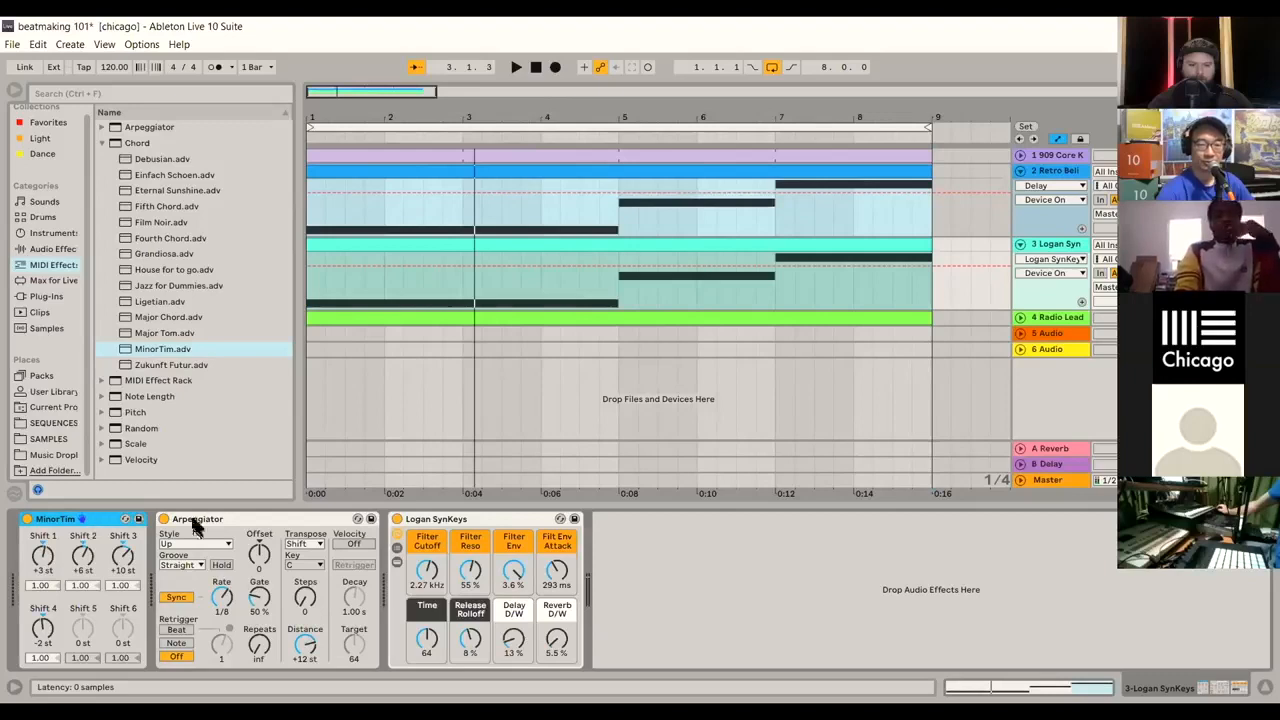
{"action": "key", "text": "alt+Tab"}
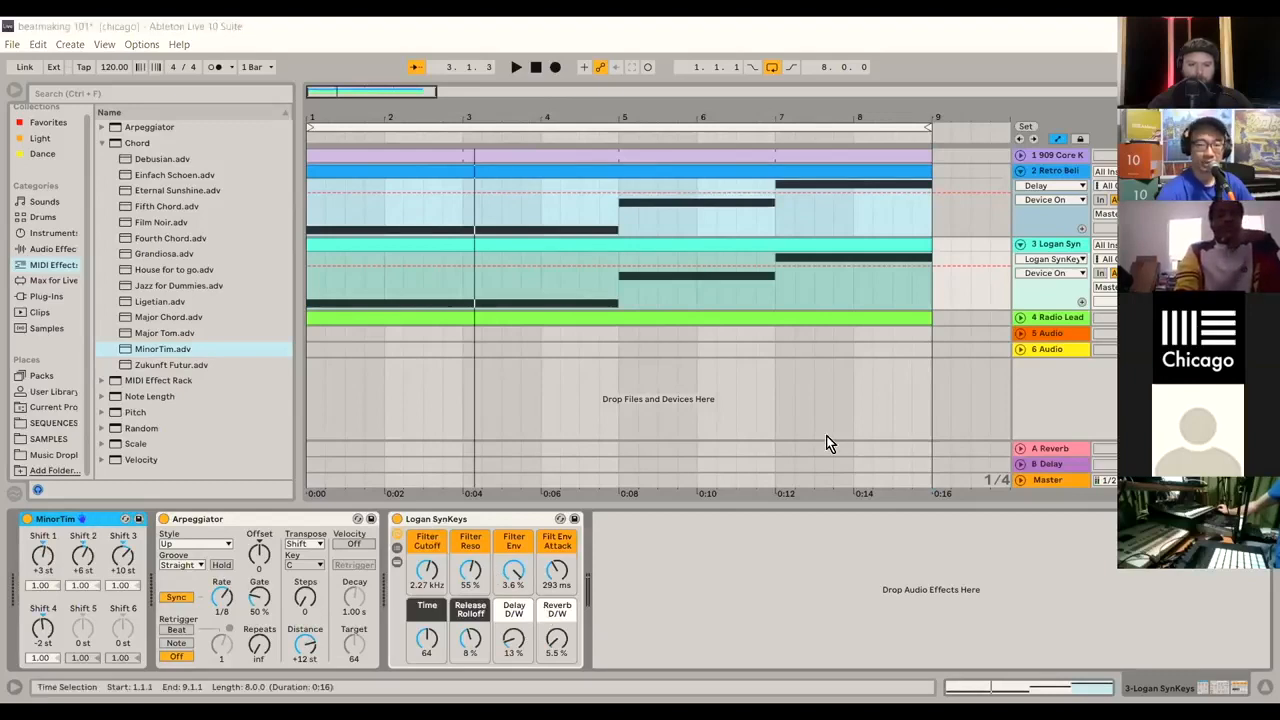
{"action": "left_click", "coordinate": [515, 67]}
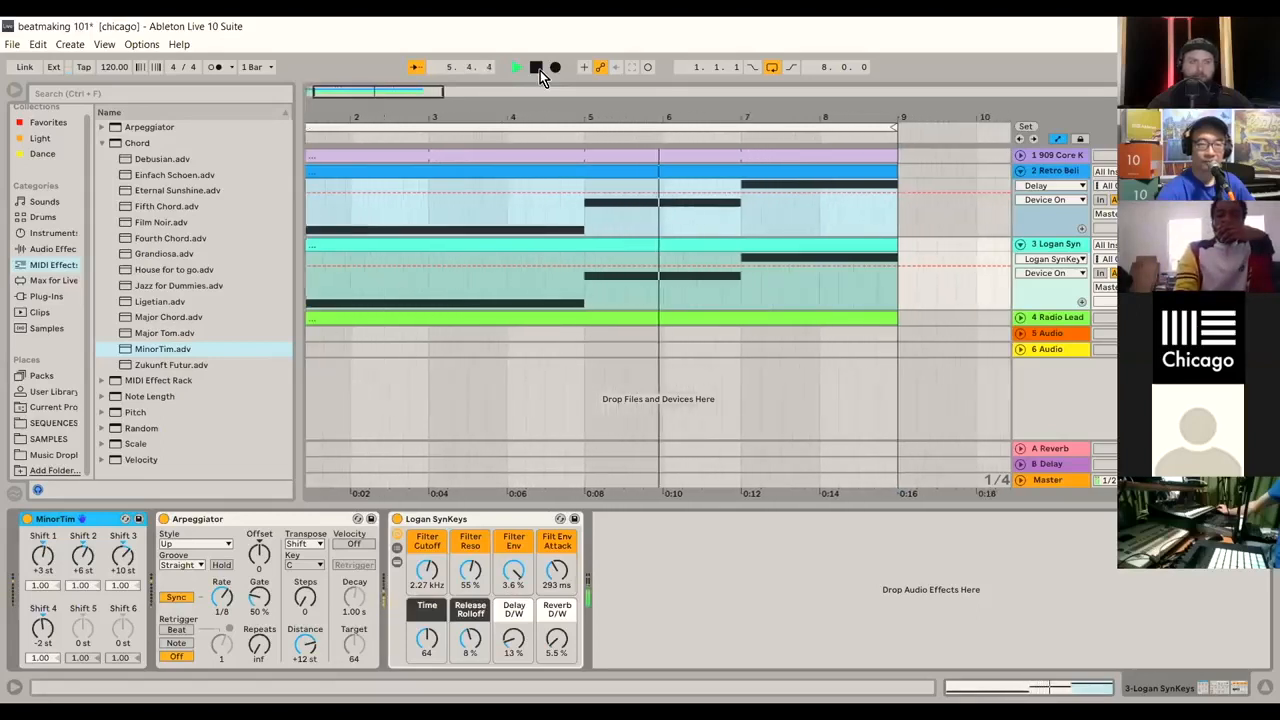
{"action": "left_click", "coordinate": [536, 67]}
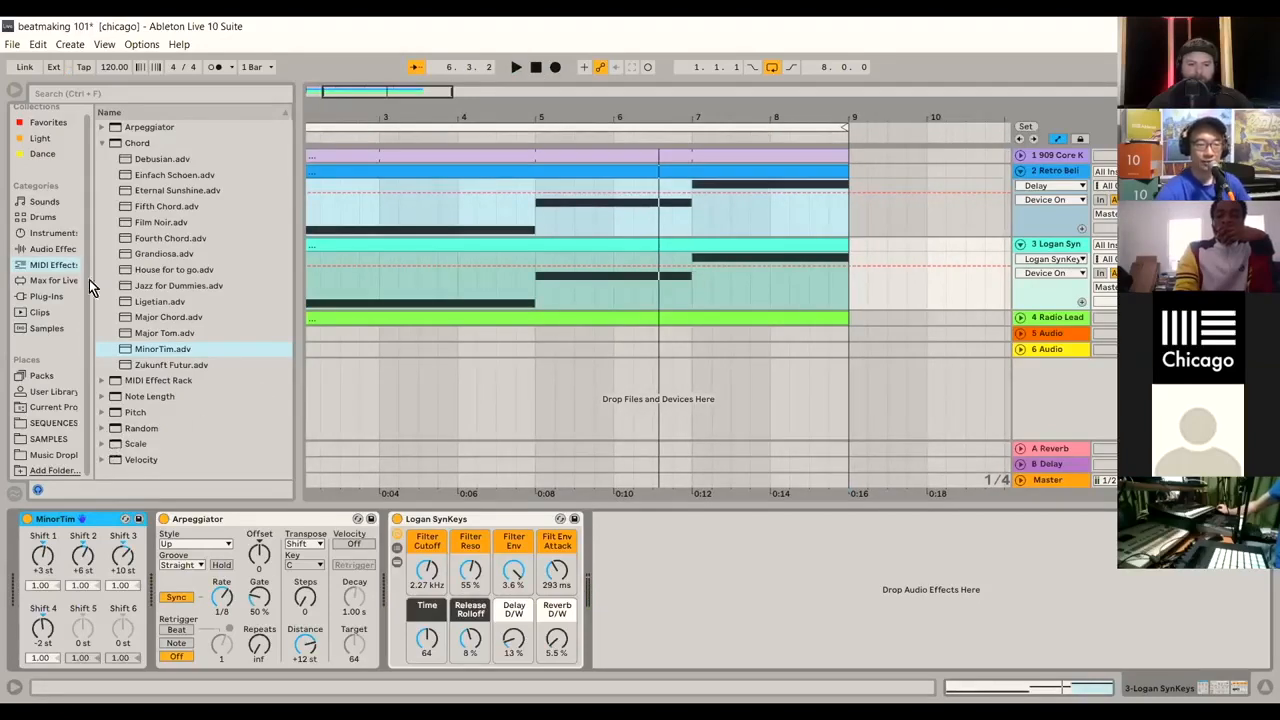
Step: Insert the C Minor Scale preset between the MinorTim chord and the Arpeggiator
{"action": "left_click", "coordinate": [100, 141]}
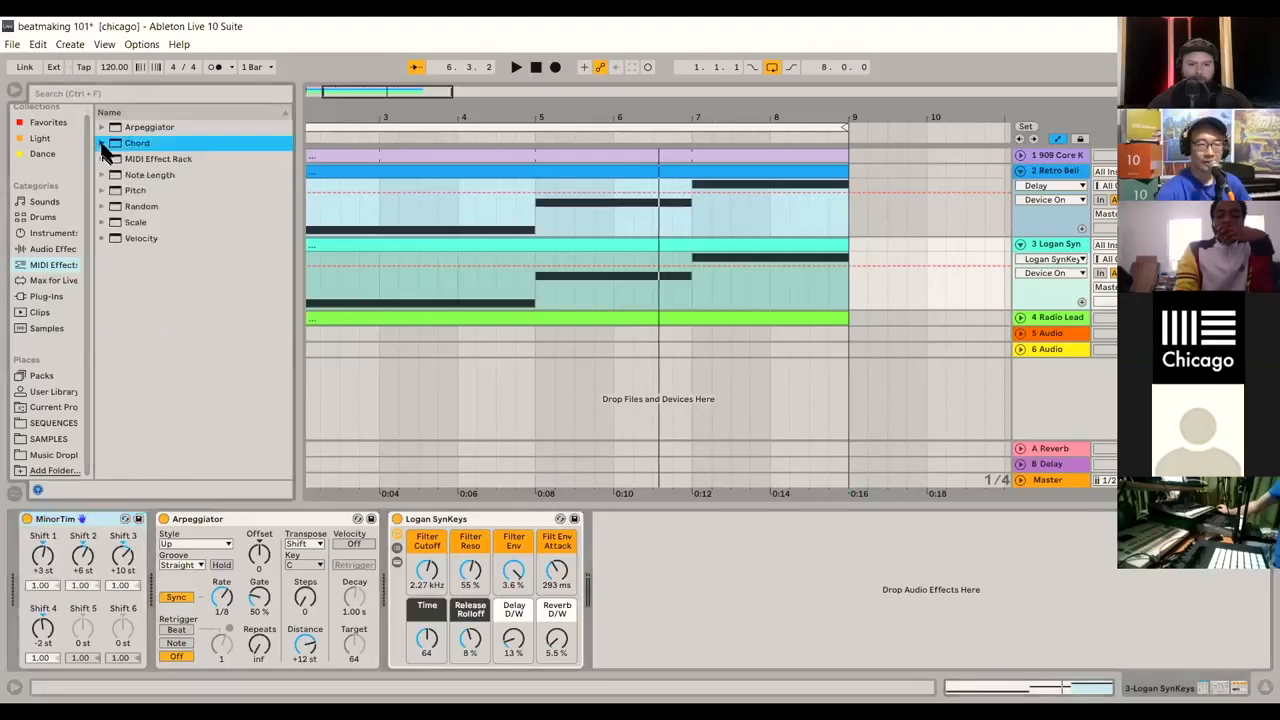
{"action": "left_click", "coordinate": [101, 222]}
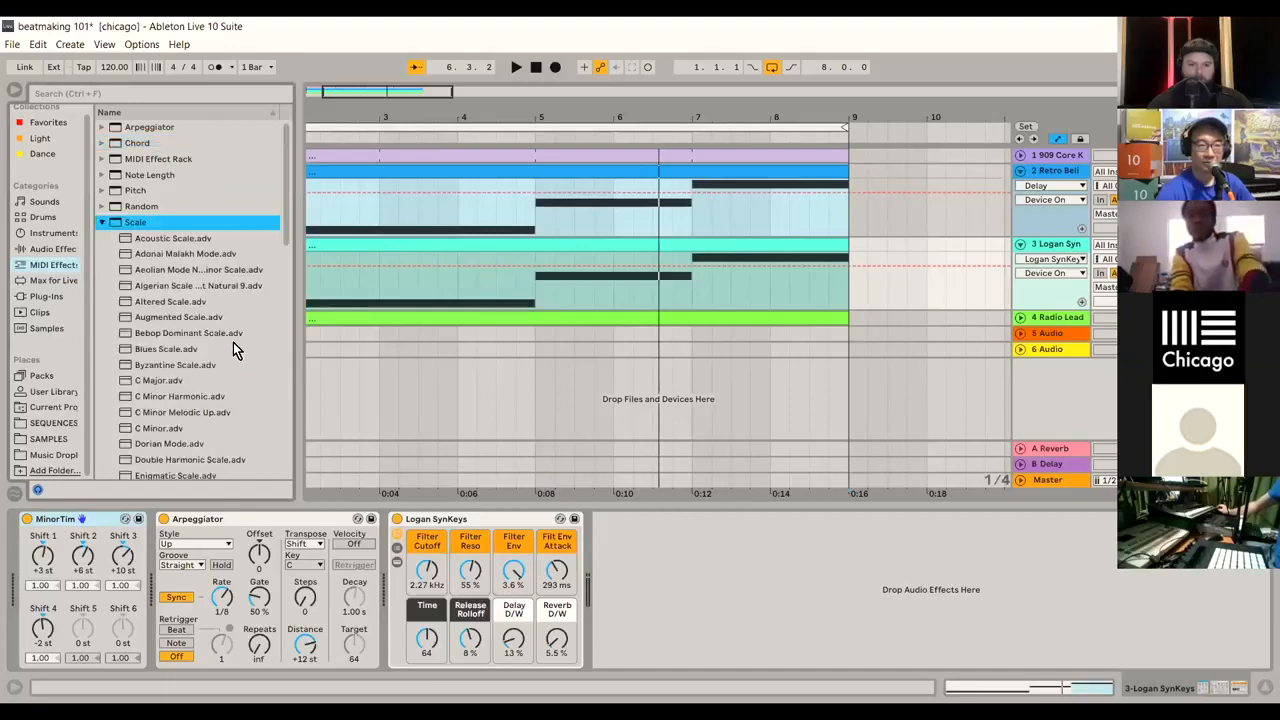
{"action": "left_click", "coordinate": [172, 430]}
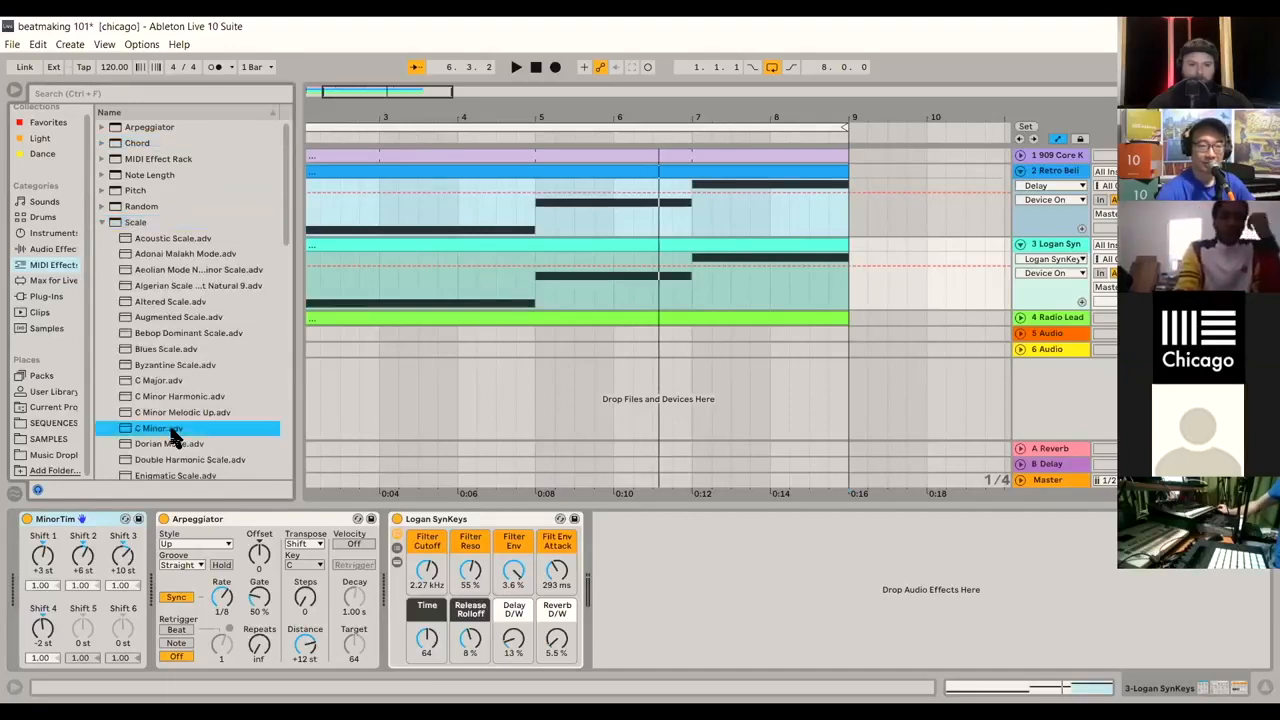
{"action": "left_click_drag", "start_coordinate": [153, 492], "coordinate": [148, 530]}
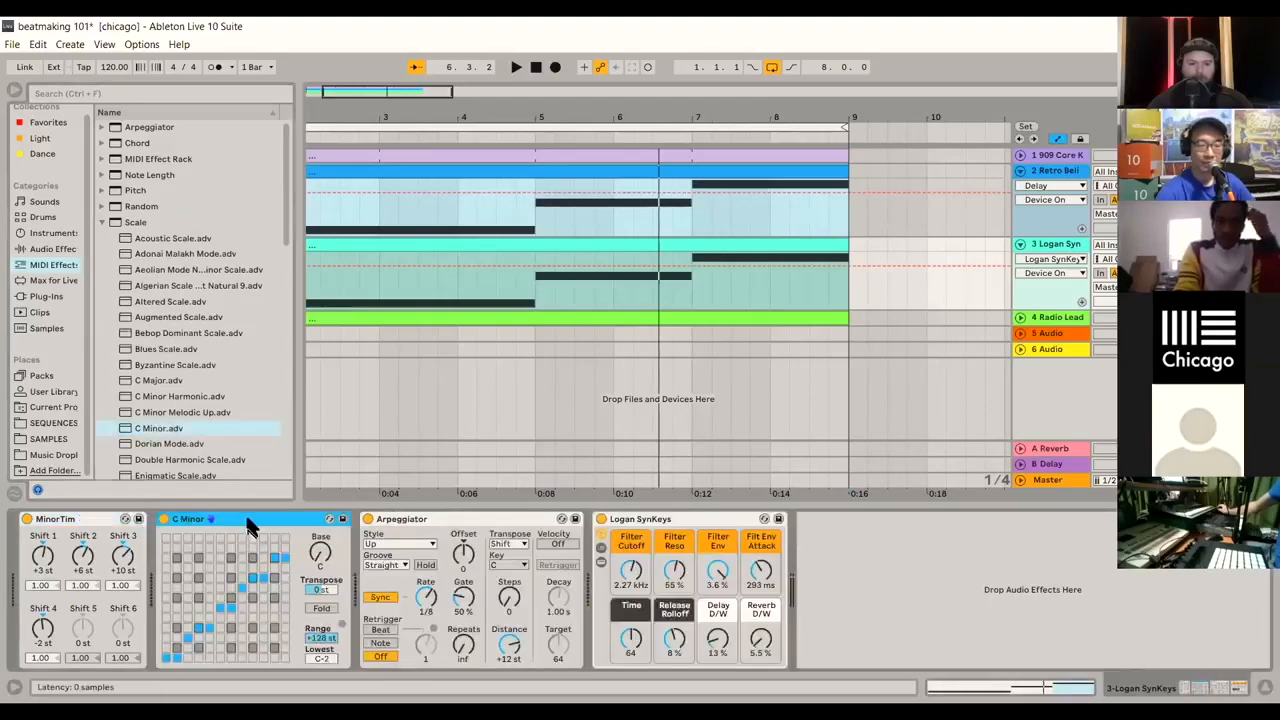
Step: Set the C Minor scale device's base note to A, and play the loop to hear the result
{"action": "left_click", "coordinate": [320, 562]}
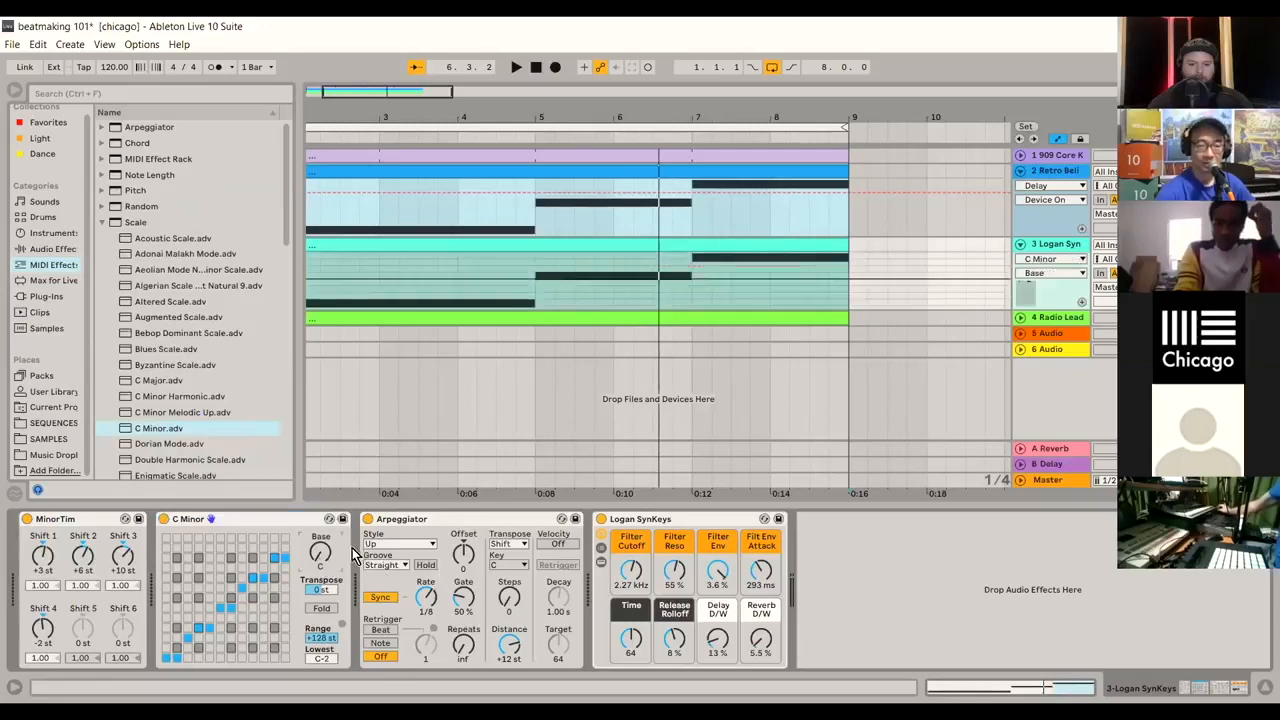
{"action": "left_click_drag", "start_coordinate": [320, 552], "coordinate": [320, 540]}
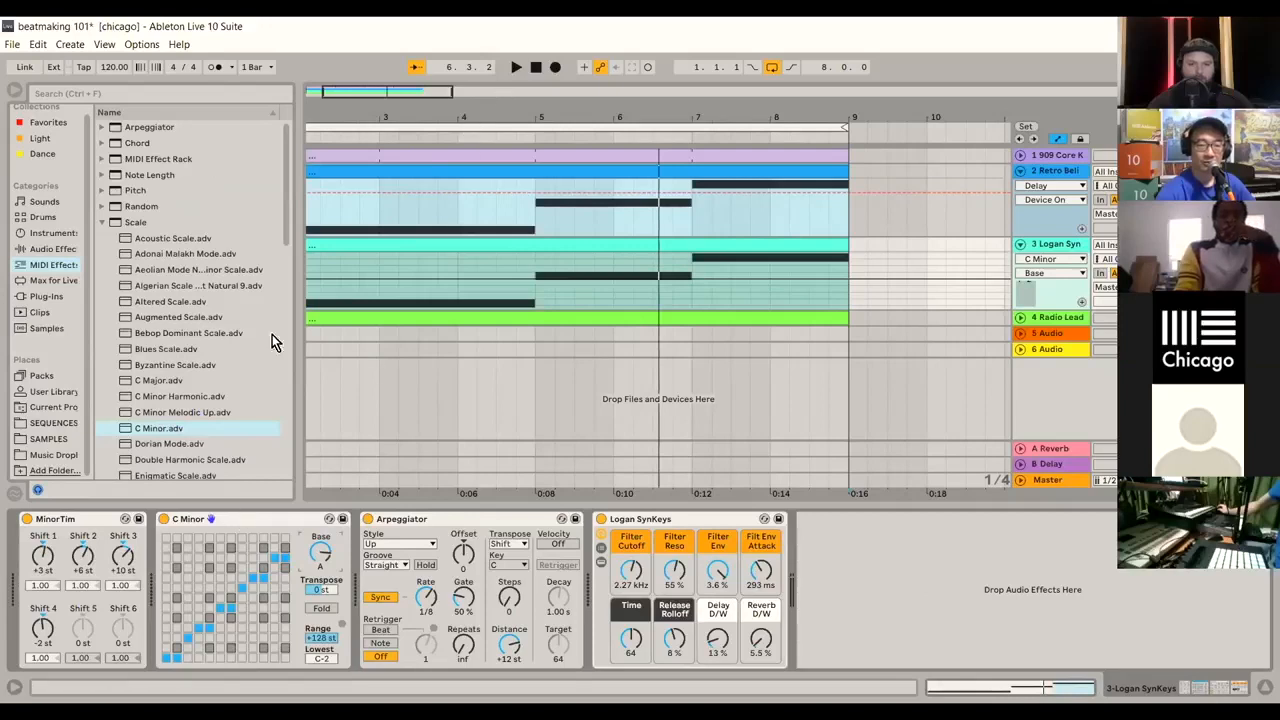
{"action": "left_click", "coordinate": [517, 67]}
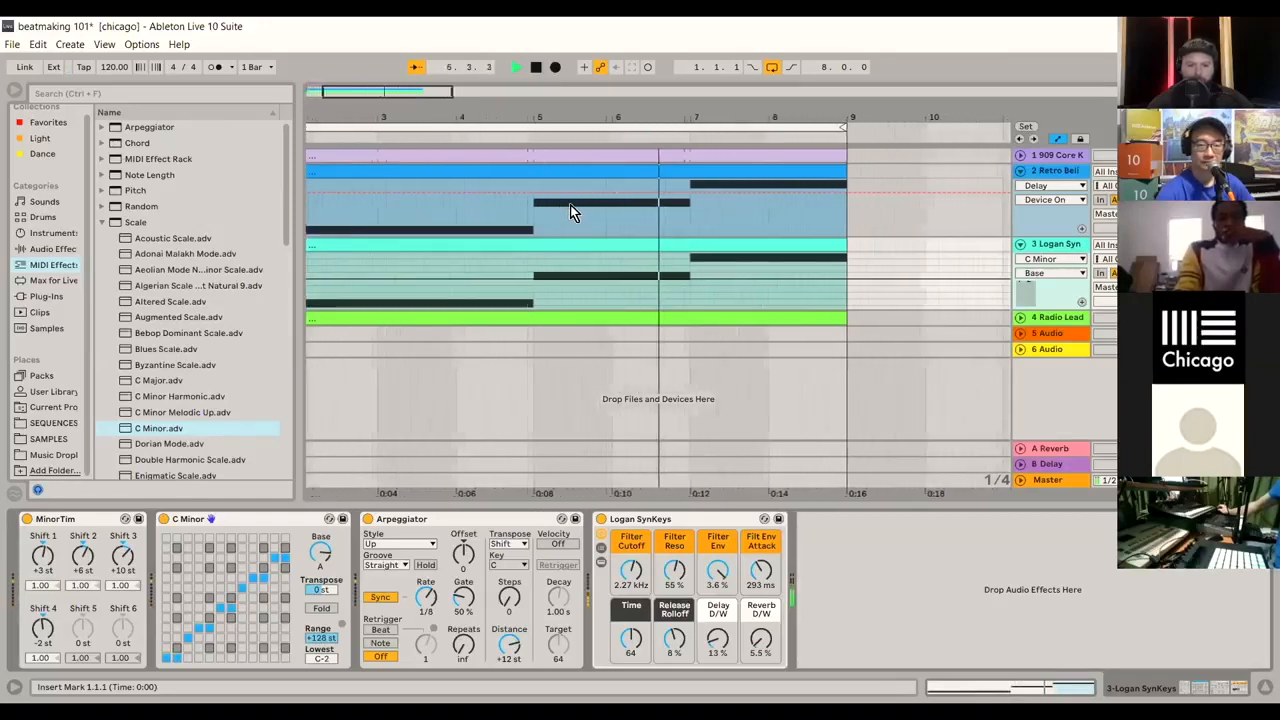
{"action": "left_click", "coordinate": [537, 68]}
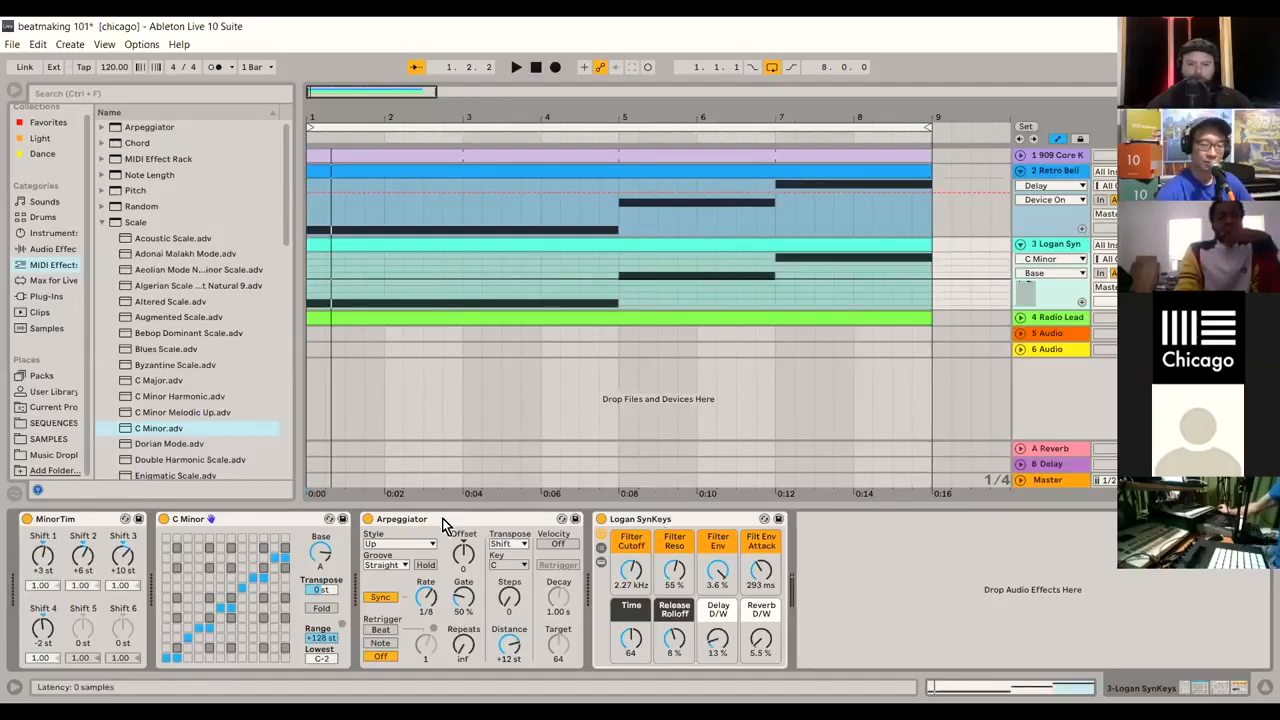
Step: Add a default Delay audio effect after the Logan SynKeys instrument and start playback
{"action": "left_click", "coordinate": [52, 249]}
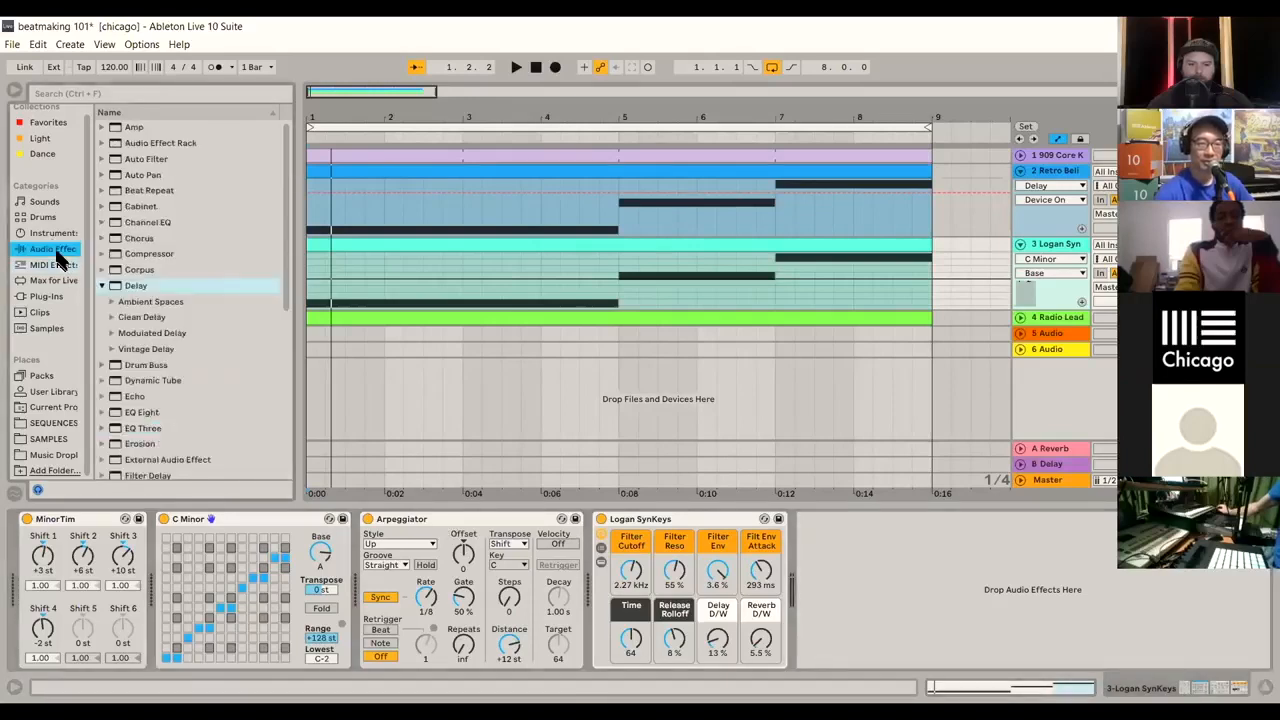
{"action": "left_click", "coordinate": [137, 286]}
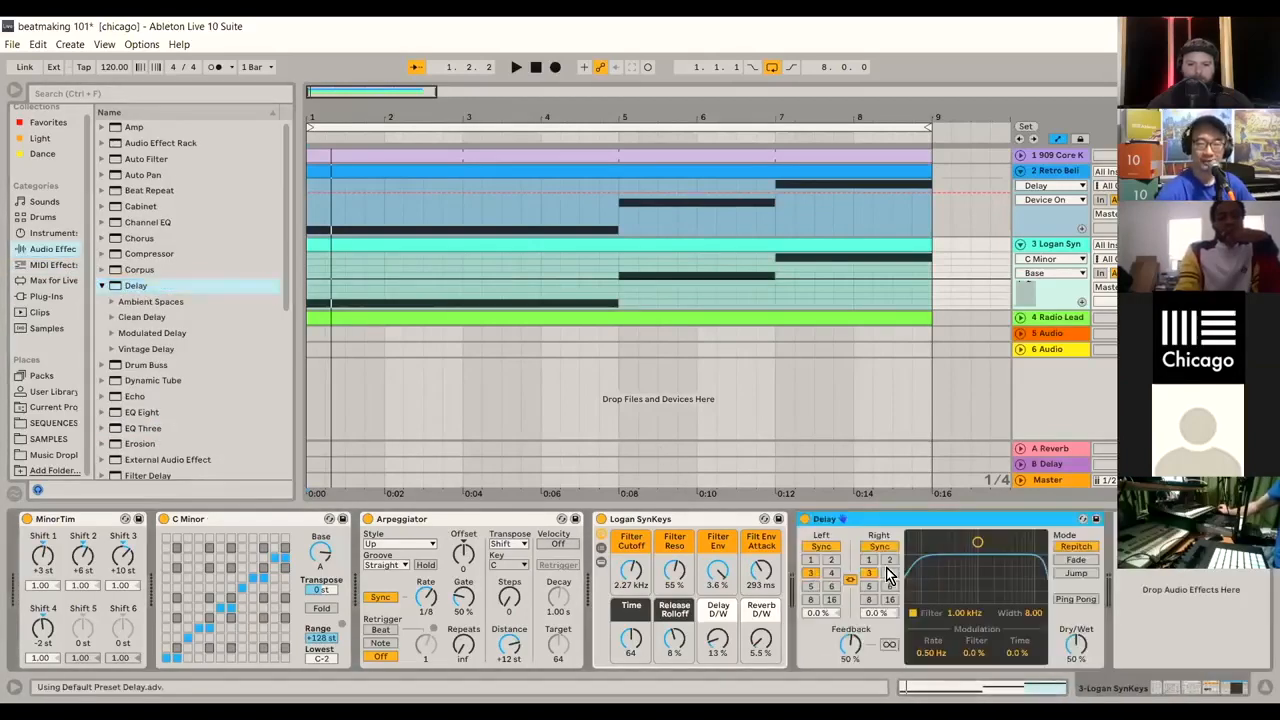
{"action": "left_click", "coordinate": [516, 68]}
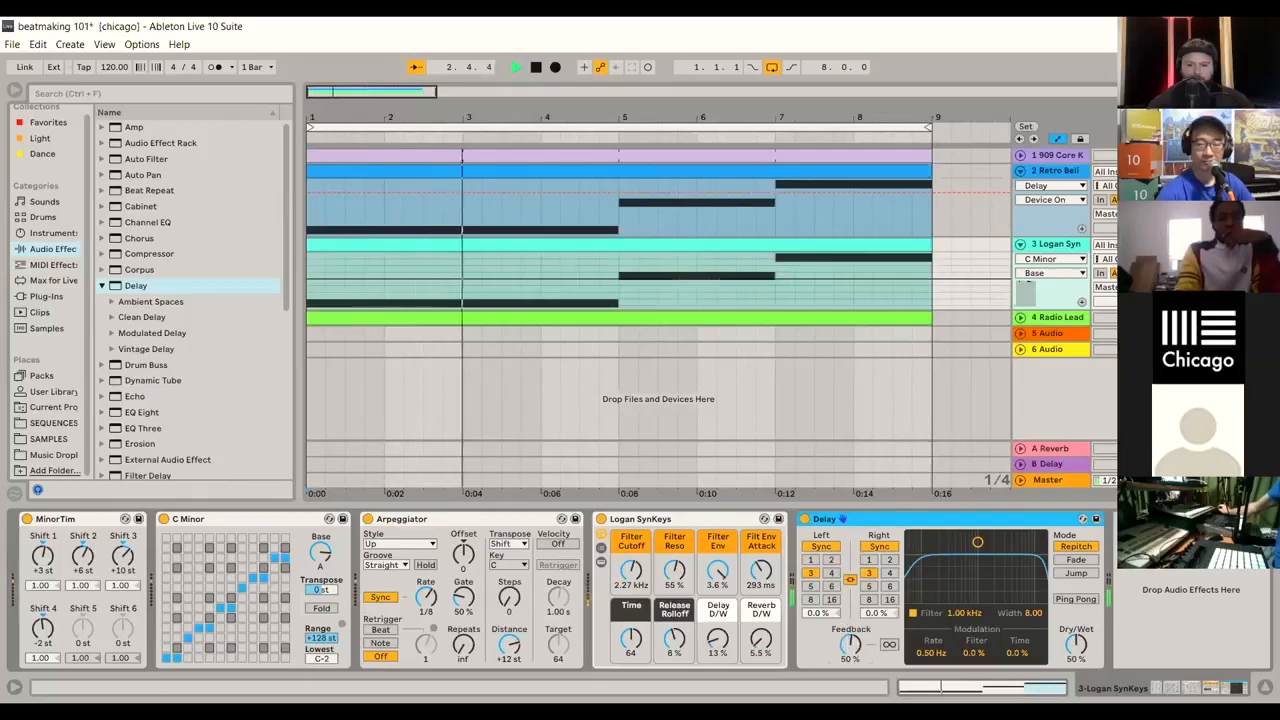
Step: Set the Delay's feedback to 38%, unlink its channels, set the right delay to 5 sixteenths and dry/wet to 48%, and stop playback
{"action": "left_click_drag", "start_coordinate": [850, 645], "coordinate": [850, 657]}
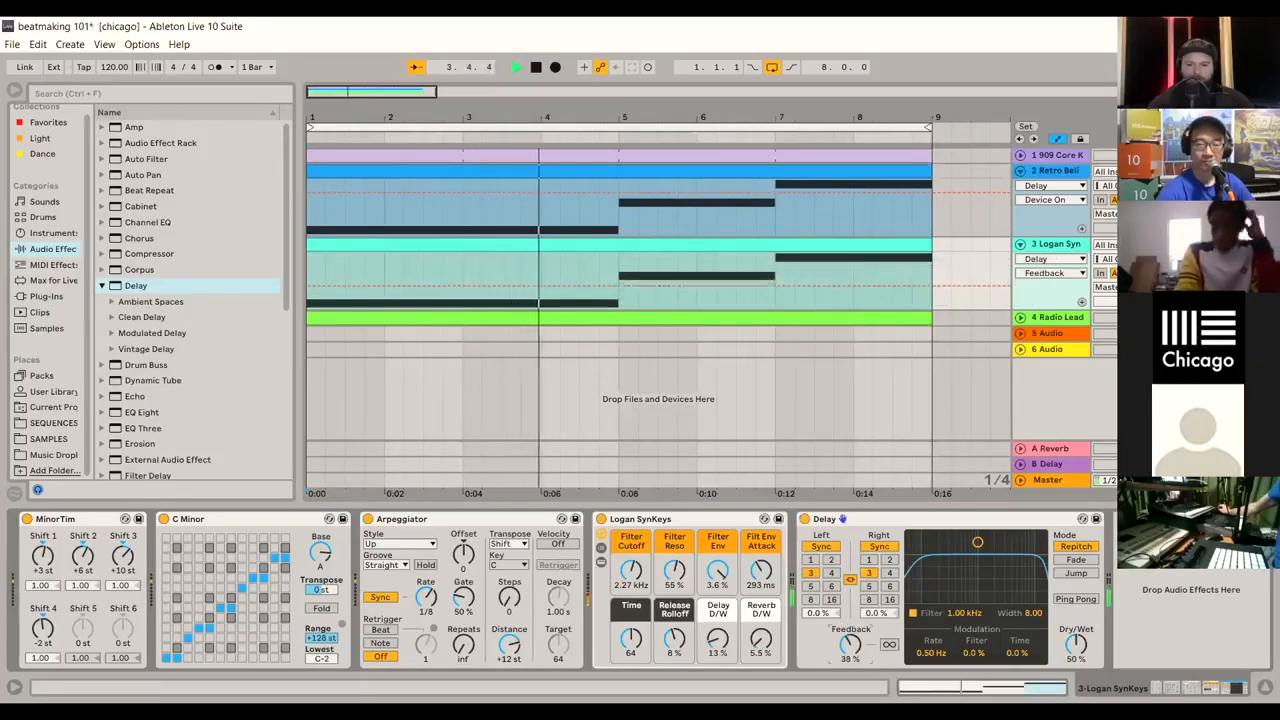
{"action": "left_click", "coordinate": [849, 580]}
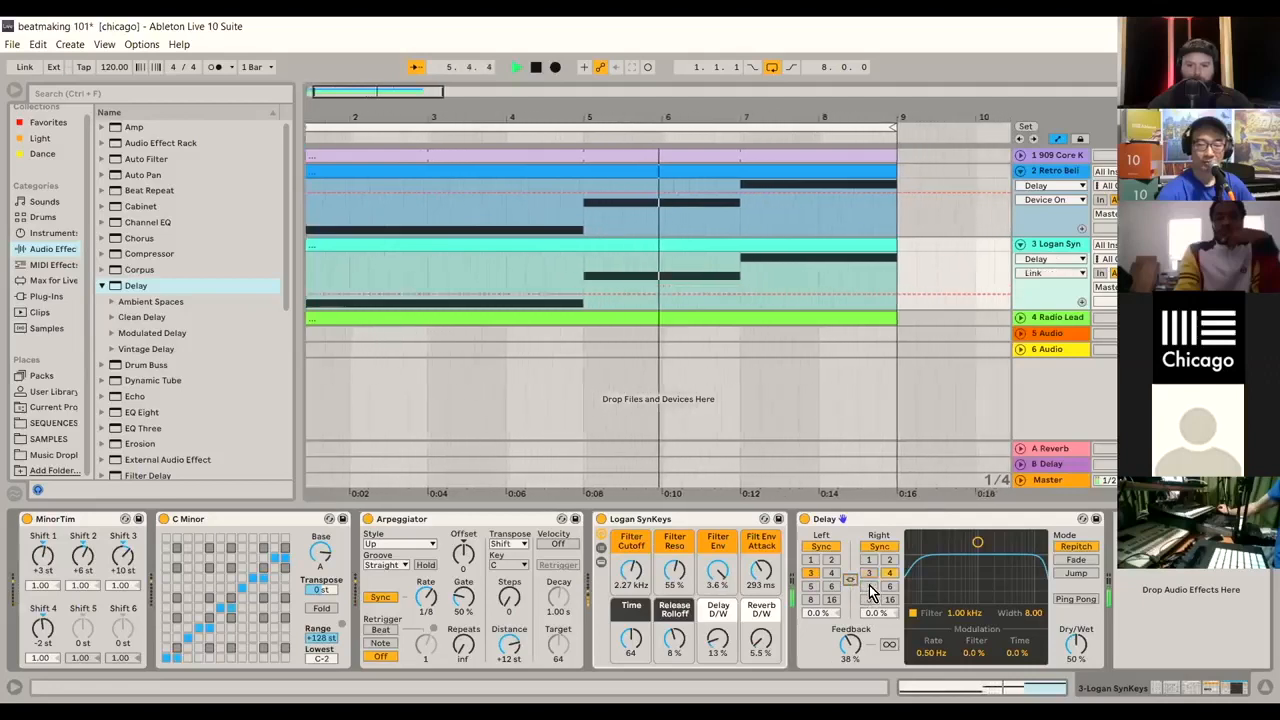
{"action": "left_click", "coordinate": [869, 587]}
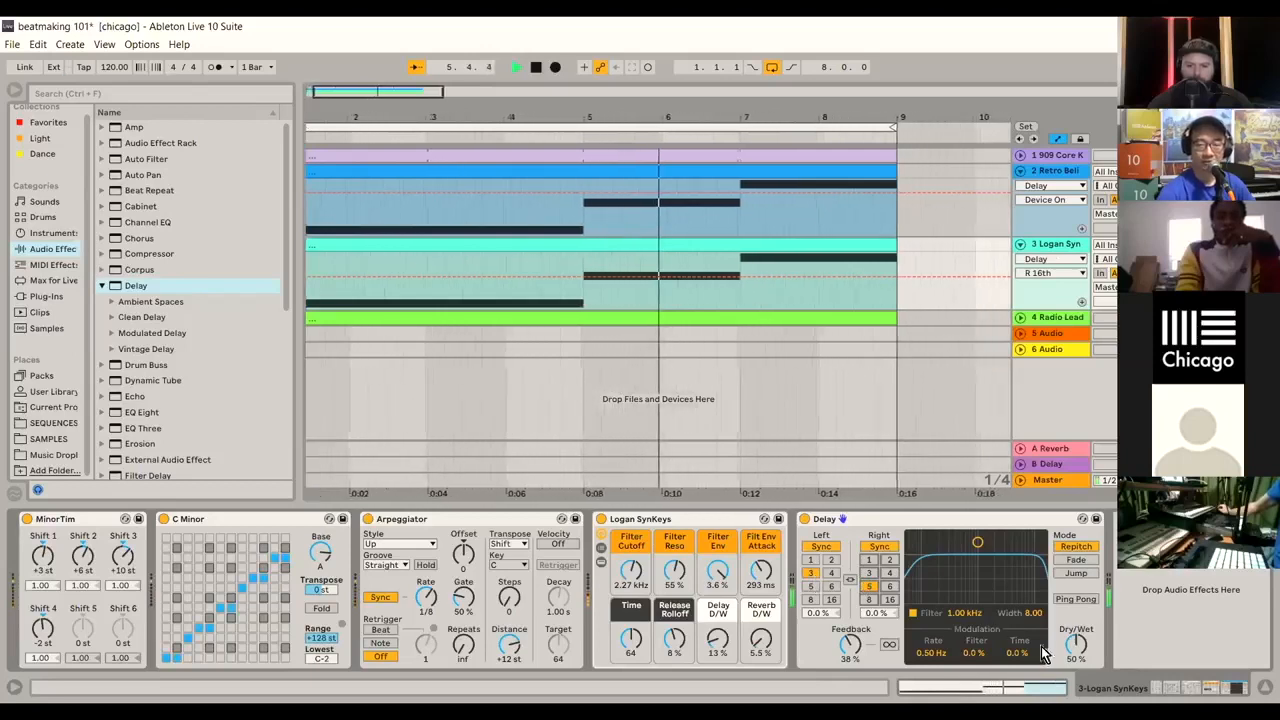
{"action": "left_click_drag", "start_coordinate": [1075, 645], "coordinate": [1075, 645]}
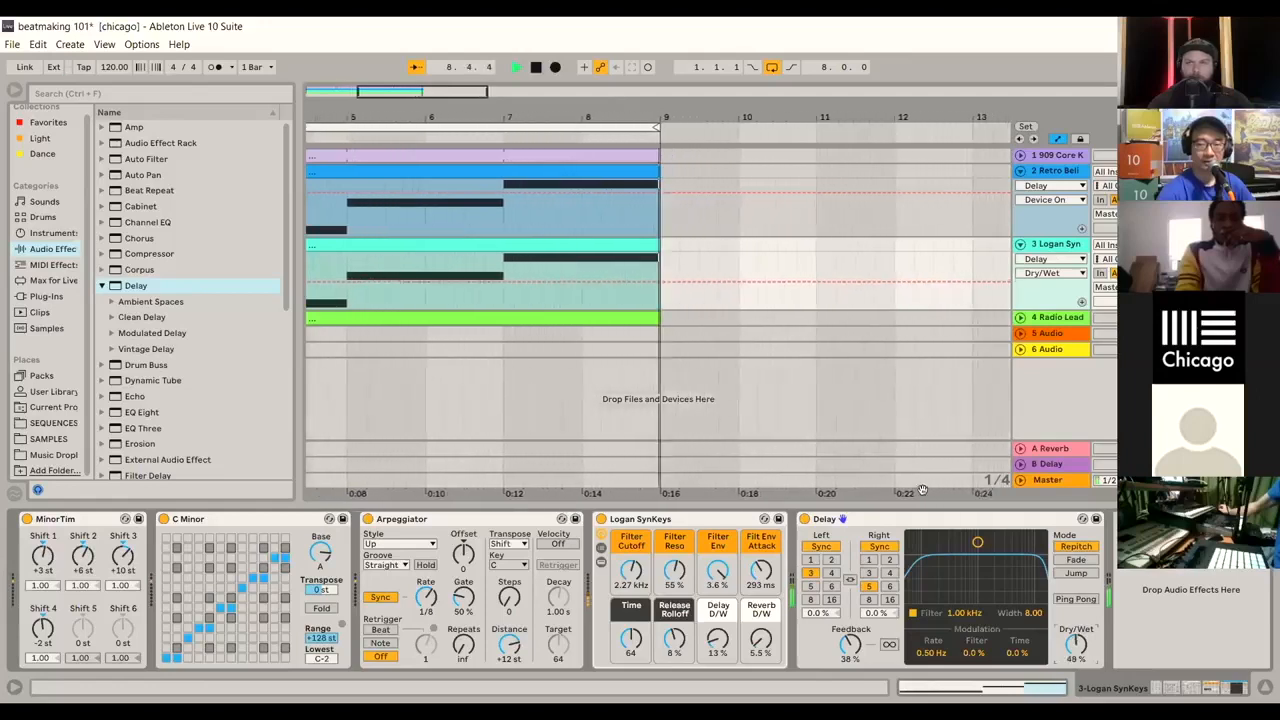
{"action": "left_click", "coordinate": [536, 68]}
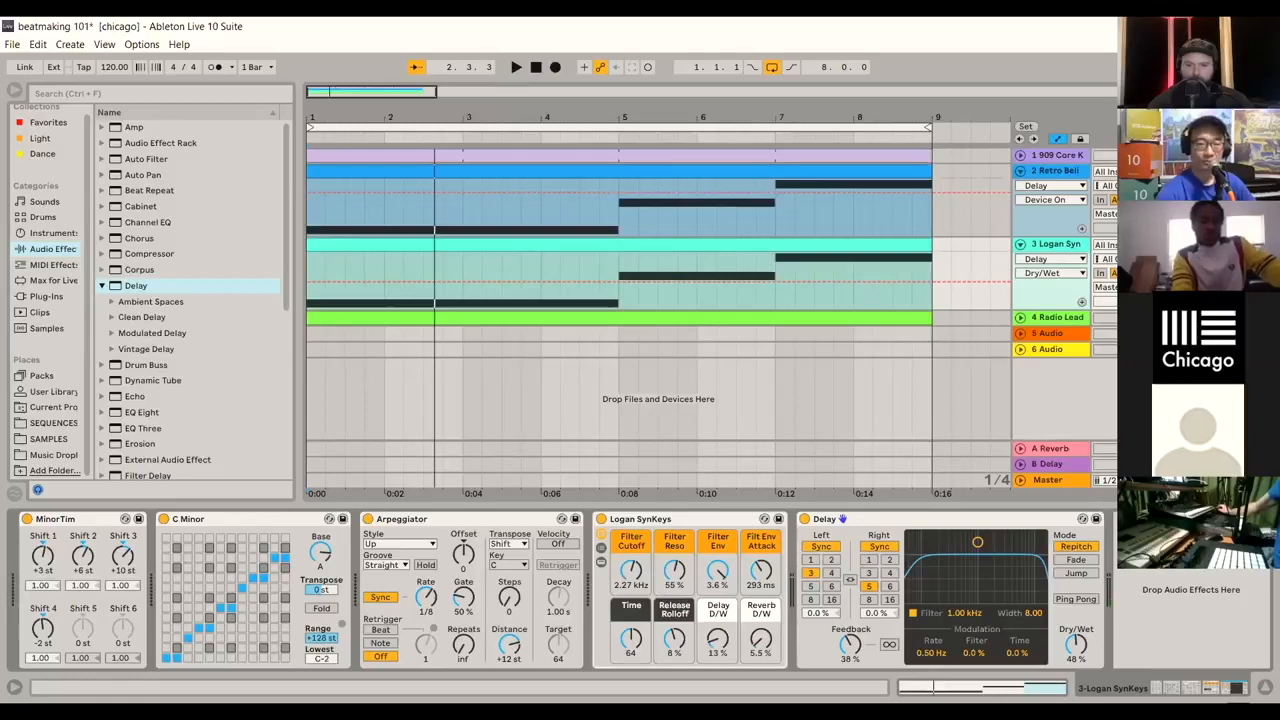
Step: Add a default Auto Filter after the Delay on the Logan SynKeys track
{"action": "left_click", "coordinate": [101, 289]}
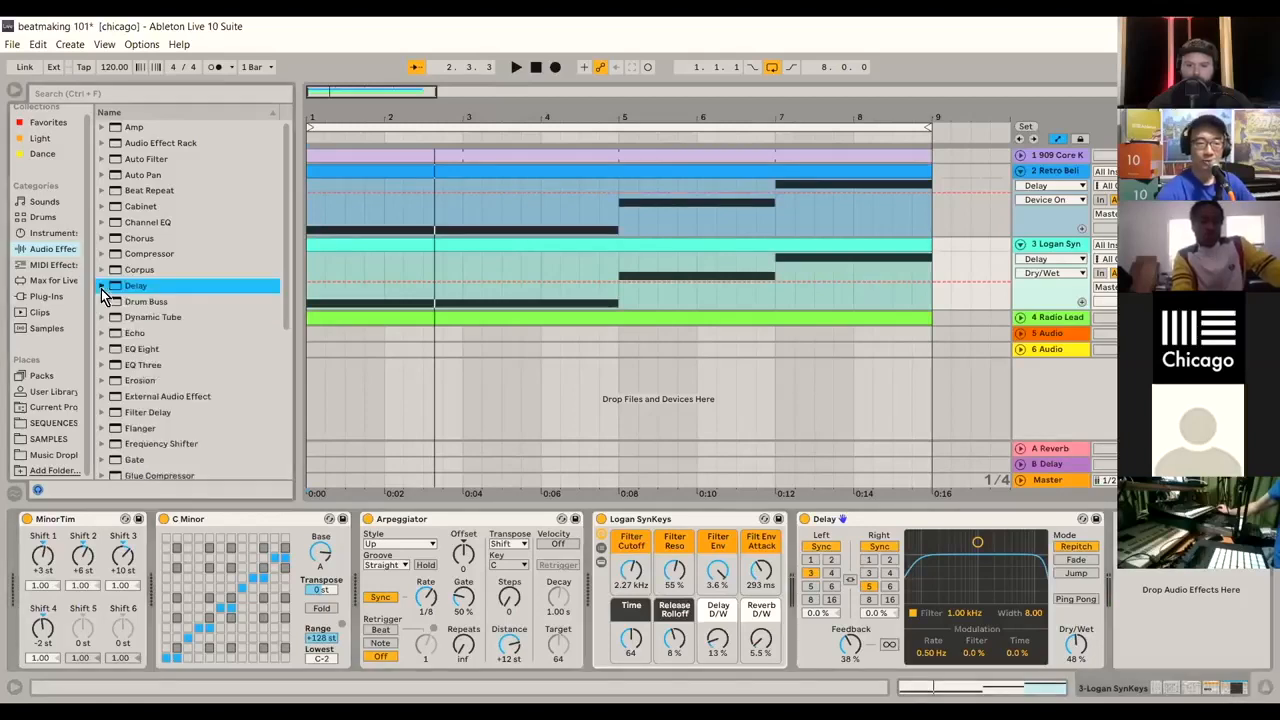
{"action": "left_click", "coordinate": [128, 162]}
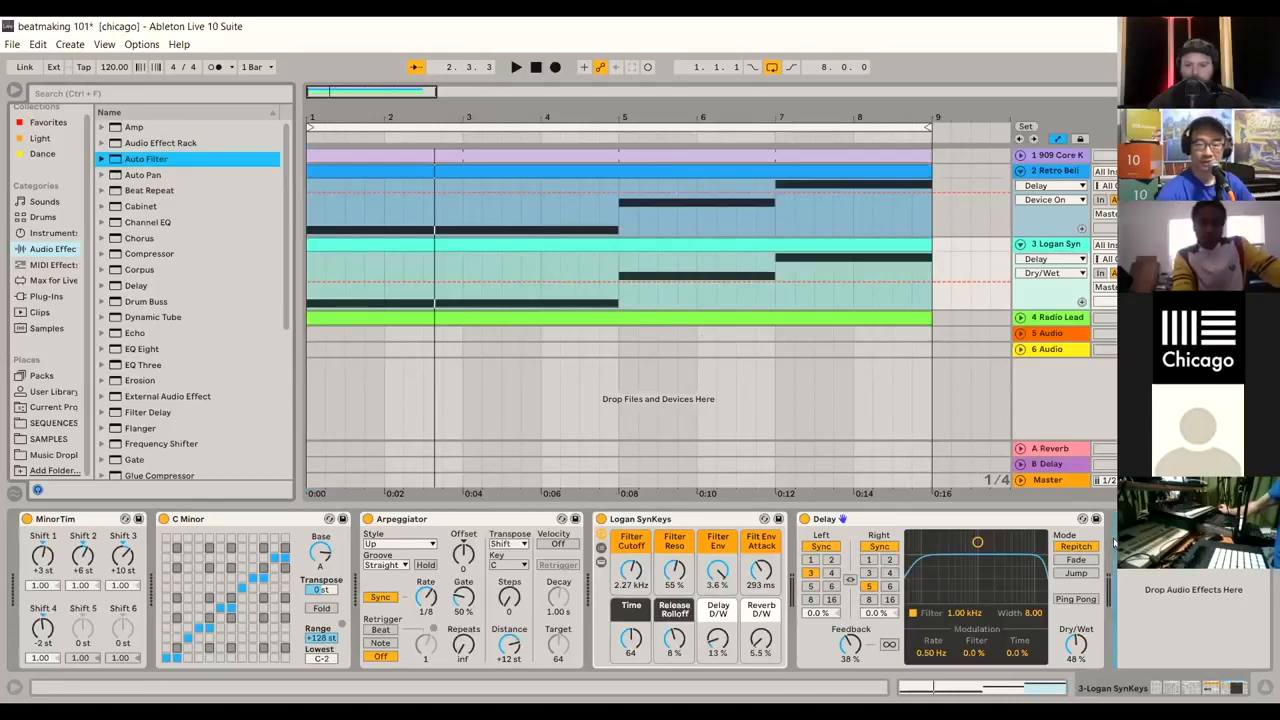
{"action": "left_click_drag", "start_coordinate": [1116, 546], "coordinate": [1113, 535]}
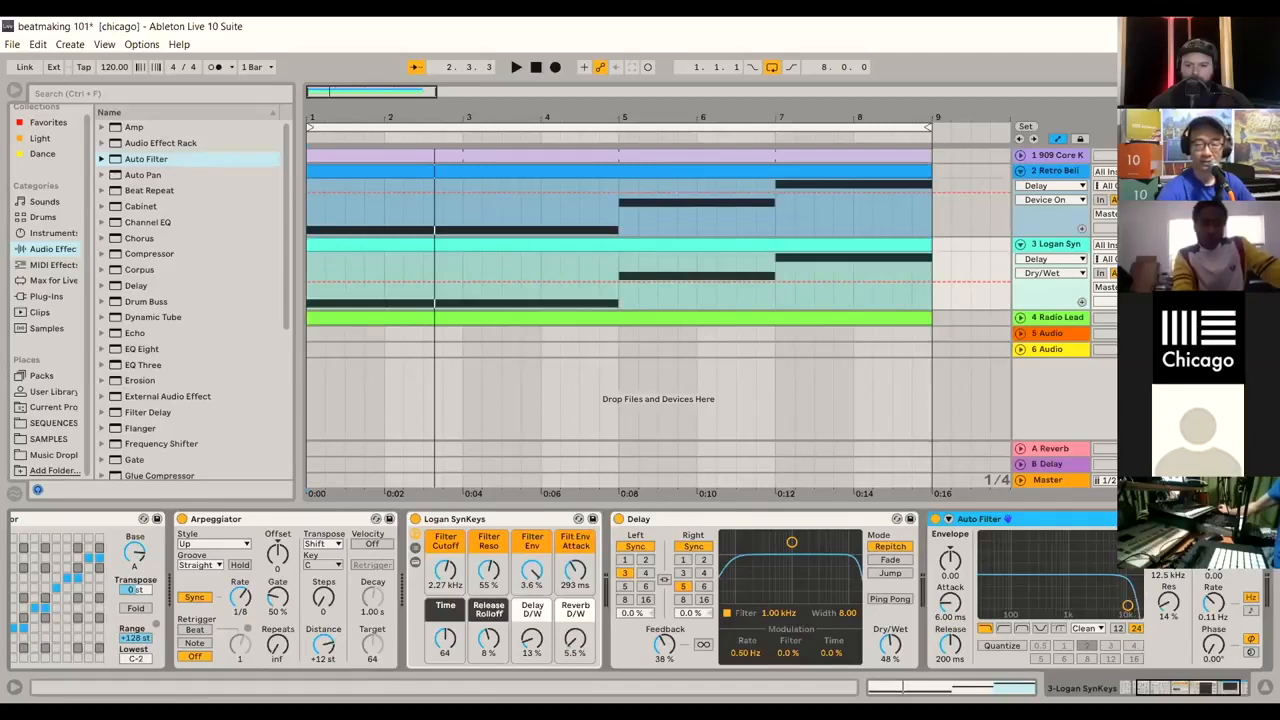
{"action": "scroll", "coordinate": [640, 590], "scroll_direction": "right", "scroll_amount": 2}
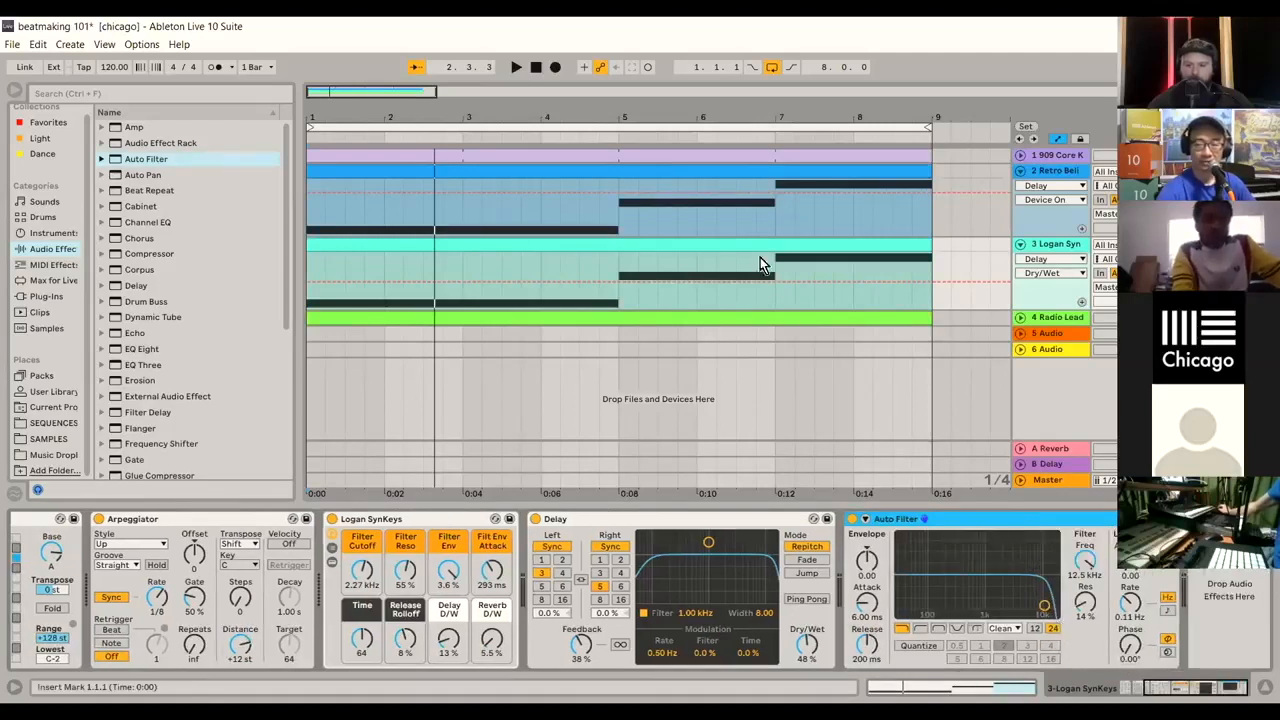
Step: Sweep the Auto Filter while the loop plays, stop playback, and set the filter to 19.9 kHz with 8% resonance
{"action": "left_click", "coordinate": [514, 70]}
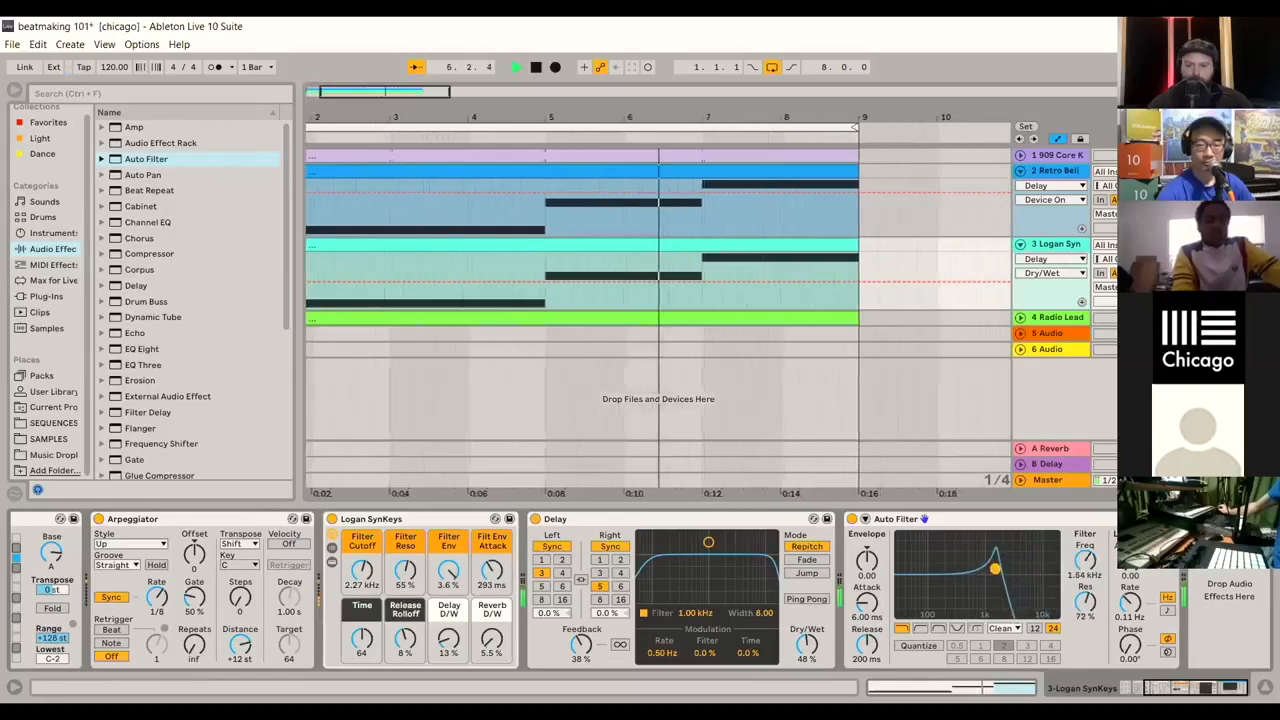
{"action": "left_click", "coordinate": [535, 67]}
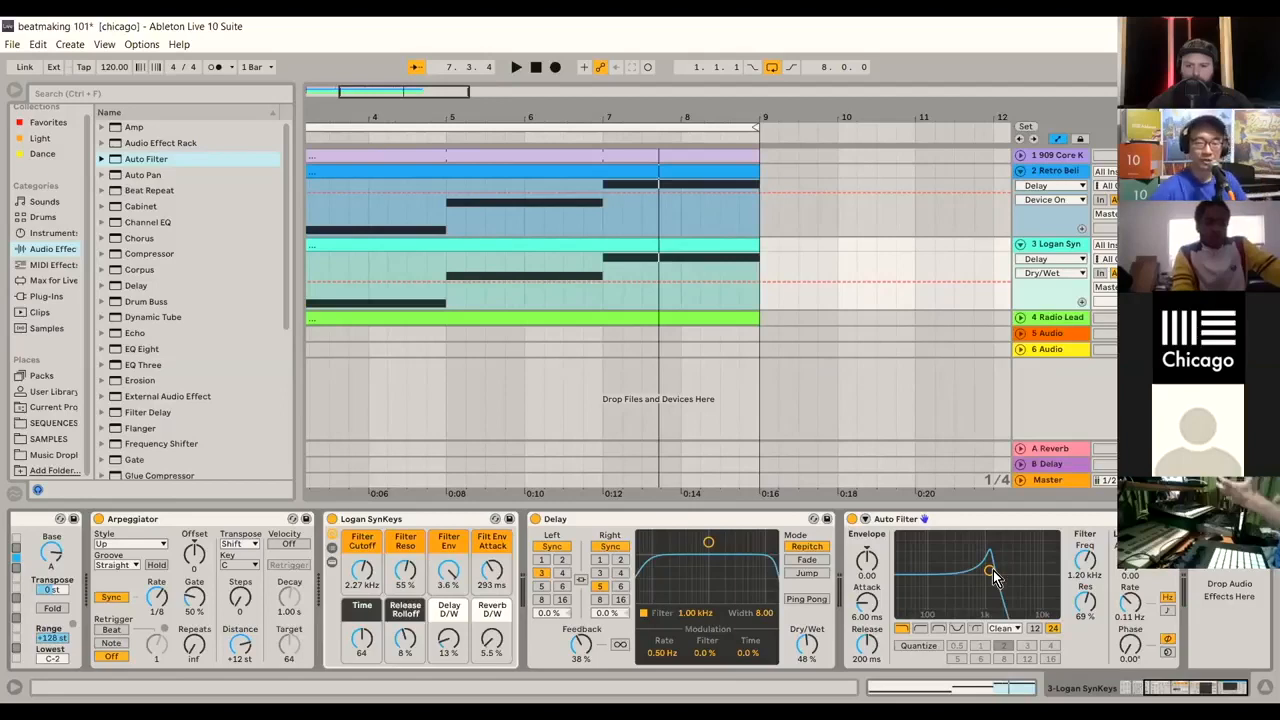
{"action": "left_click_drag", "start_coordinate": [989, 573], "coordinate": [1055, 603]}
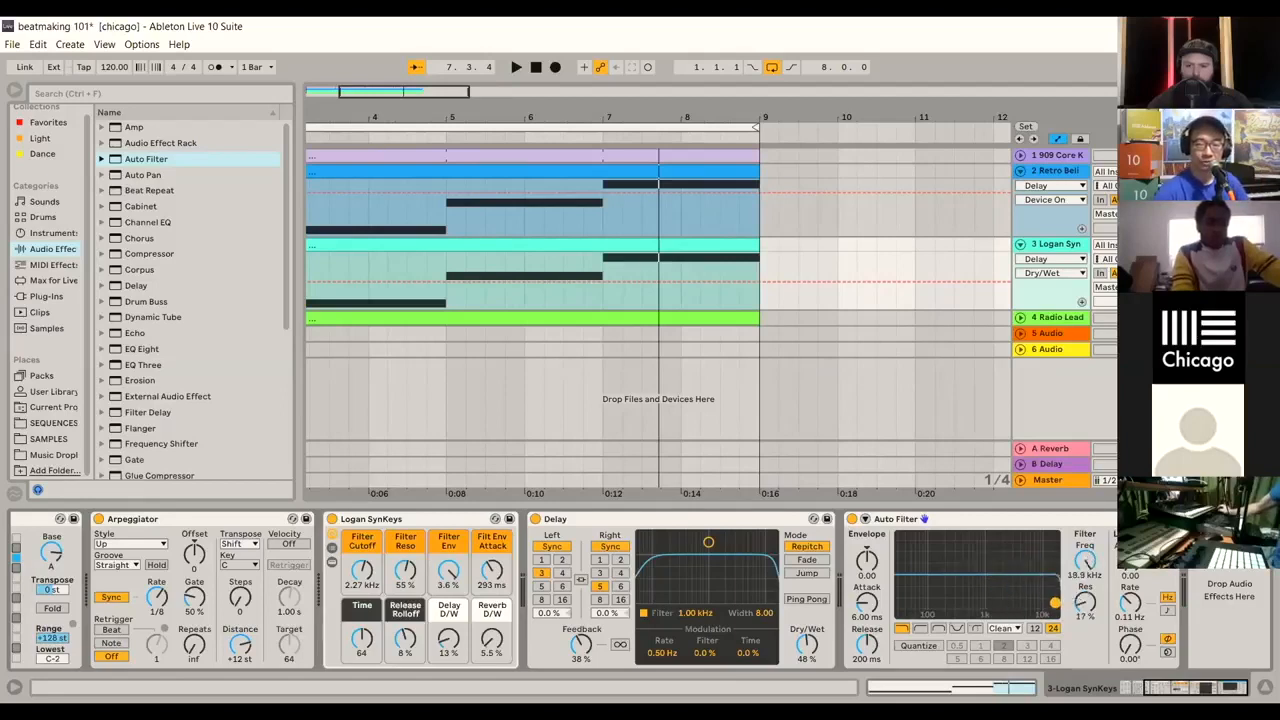
Step: Set the Auto Filter's LFO amount to 19.5 and sync the LFO to tempo with a rate of 1
{"action": "left_click", "coordinate": [1133, 574]}
{"action": "left_click_drag", "start_coordinate": [1133, 574], "coordinate": [1133, 531]}
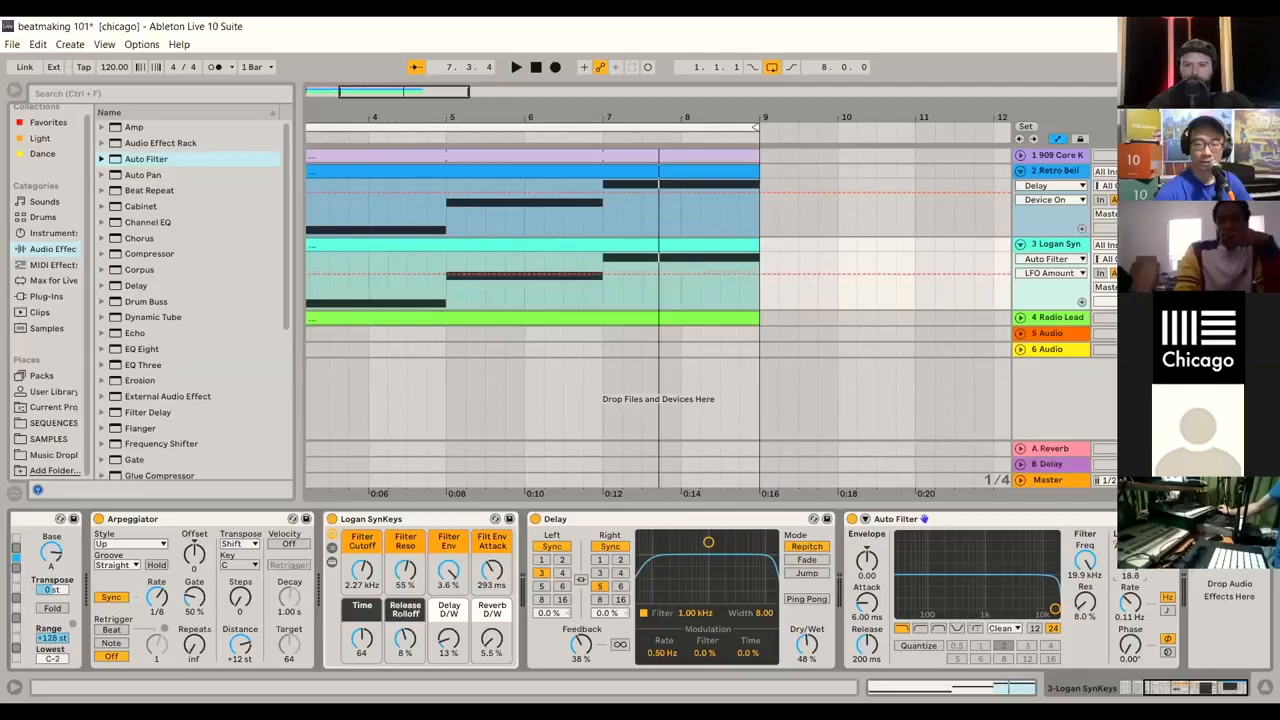
{"action": "left_click_drag", "start_coordinate": [1130, 560], "coordinate": [1130, 557]}
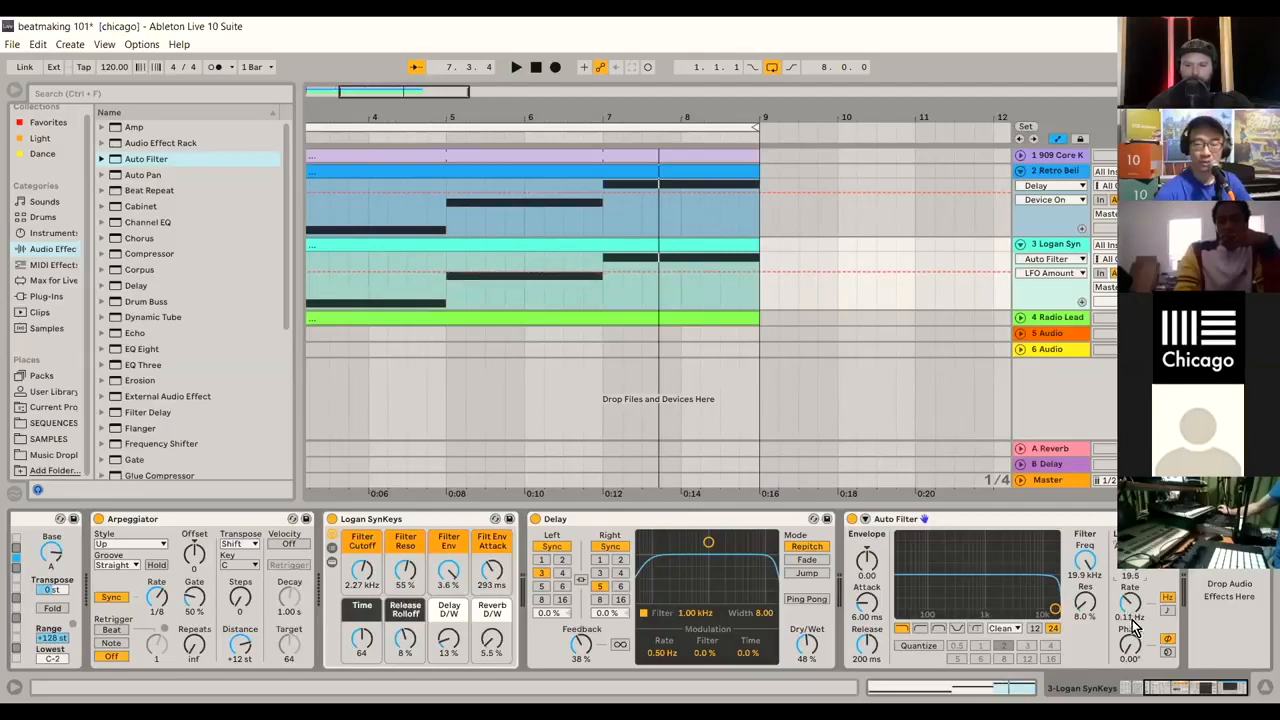
{"action": "left_click", "coordinate": [1168, 611]}
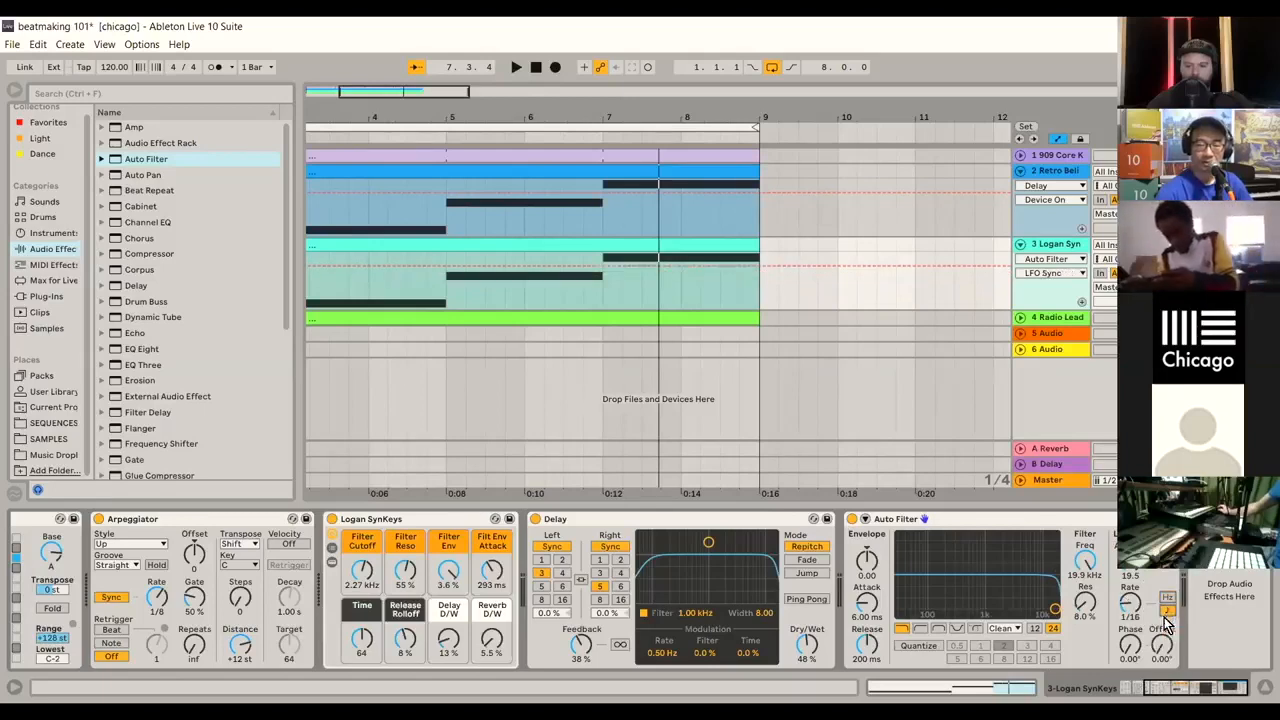
{"action": "left_click_drag", "start_coordinate": [1131, 613], "coordinate": [1131, 592]}
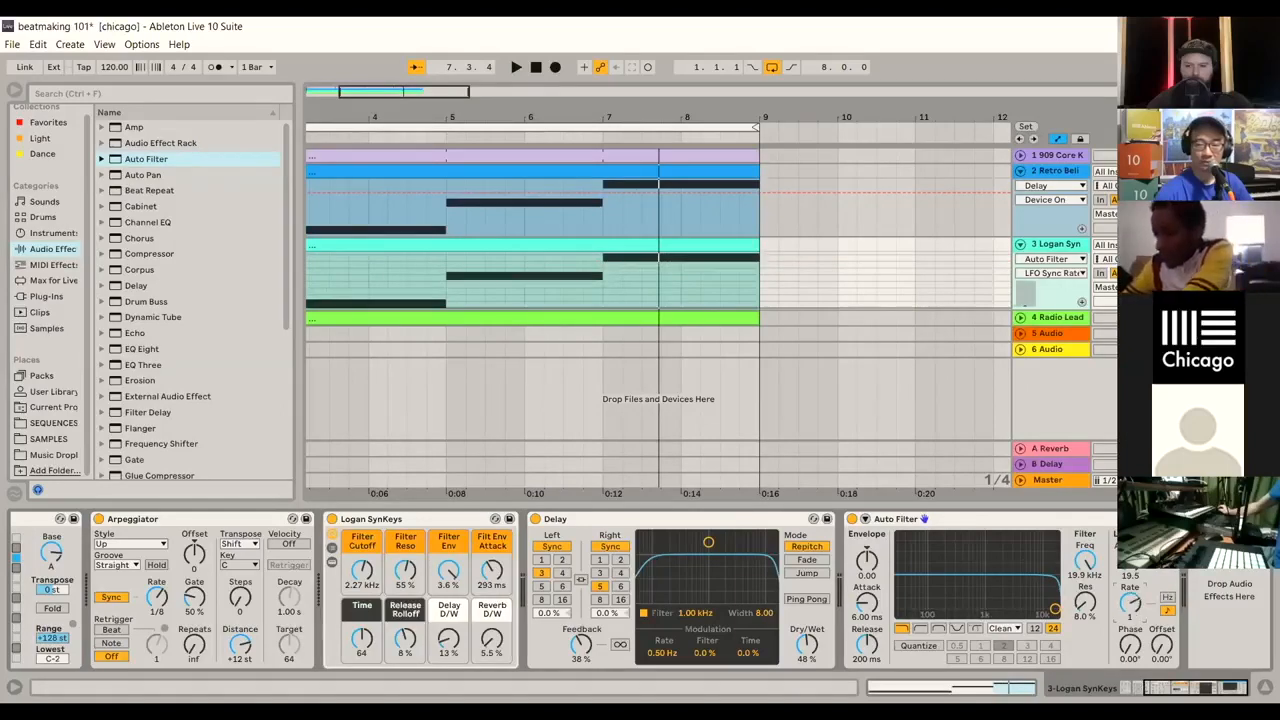
Step: Play the loop while lowering the Auto Filter to 2.72 kHz with 66% resonance, audition the result, and stop playback
{"action": "left_click", "coordinate": [536, 70]}
{"action": "left_click", "coordinate": [518, 70]}
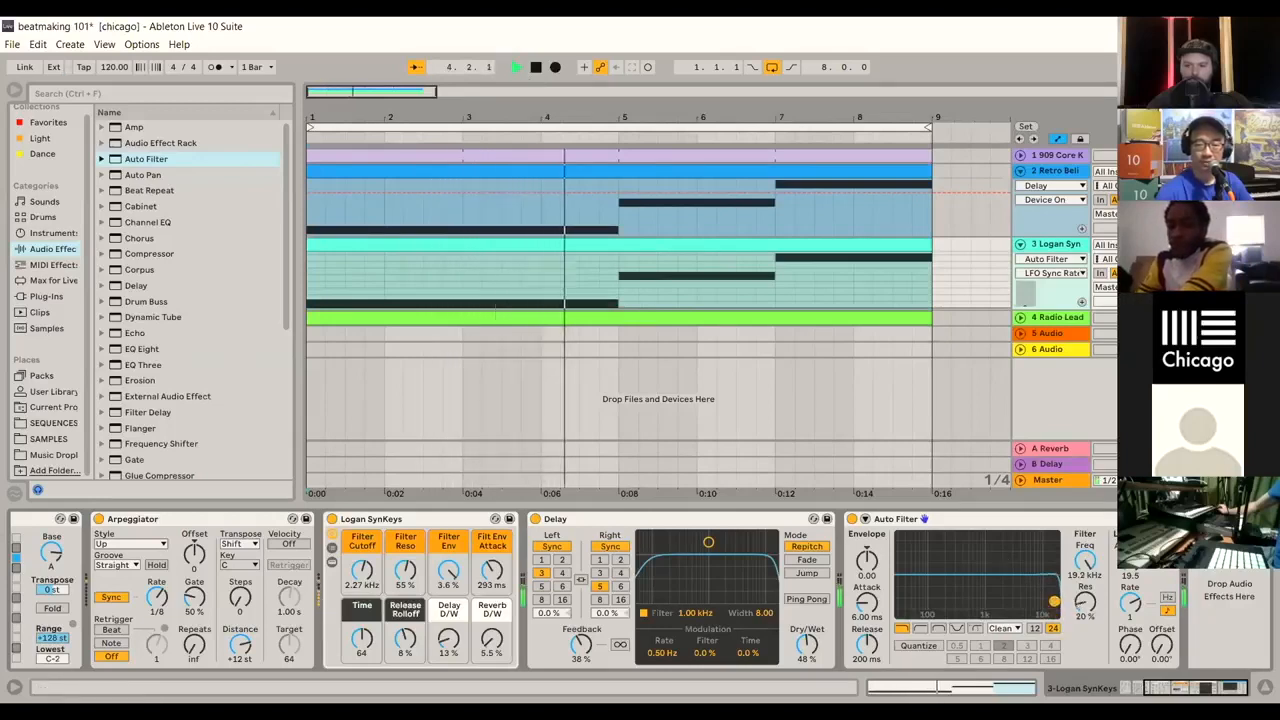
{"action": "left_click_drag", "start_coordinate": [1058, 617], "coordinate": [1022, 582]}
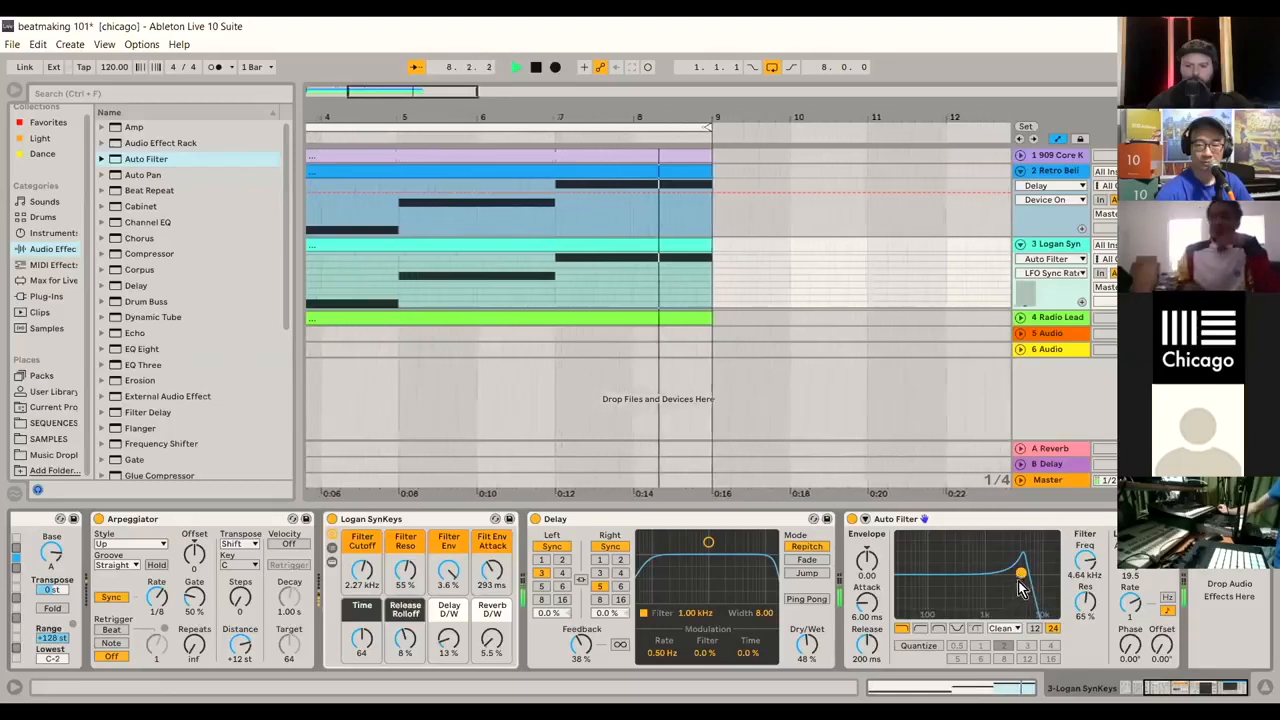
{"action": "left_click_drag", "start_coordinate": [1020, 586], "coordinate": [1012, 584]}
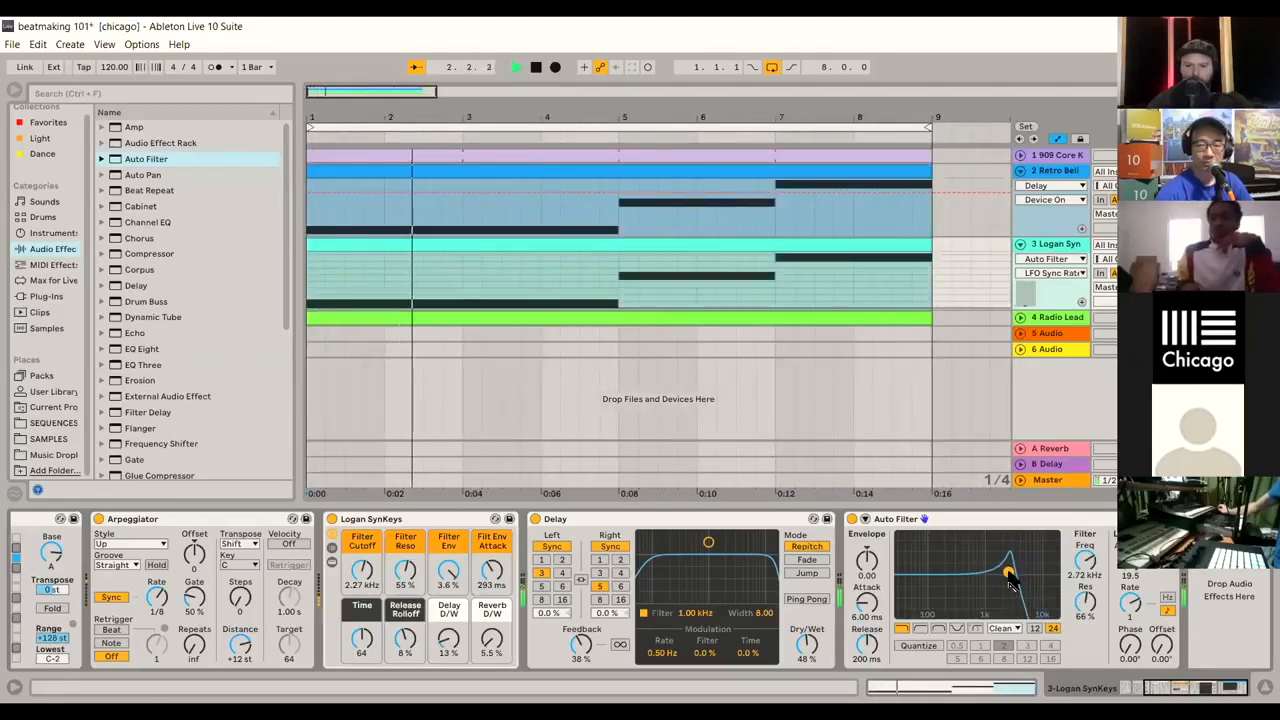
{"action": "left_click", "coordinate": [536, 68]}
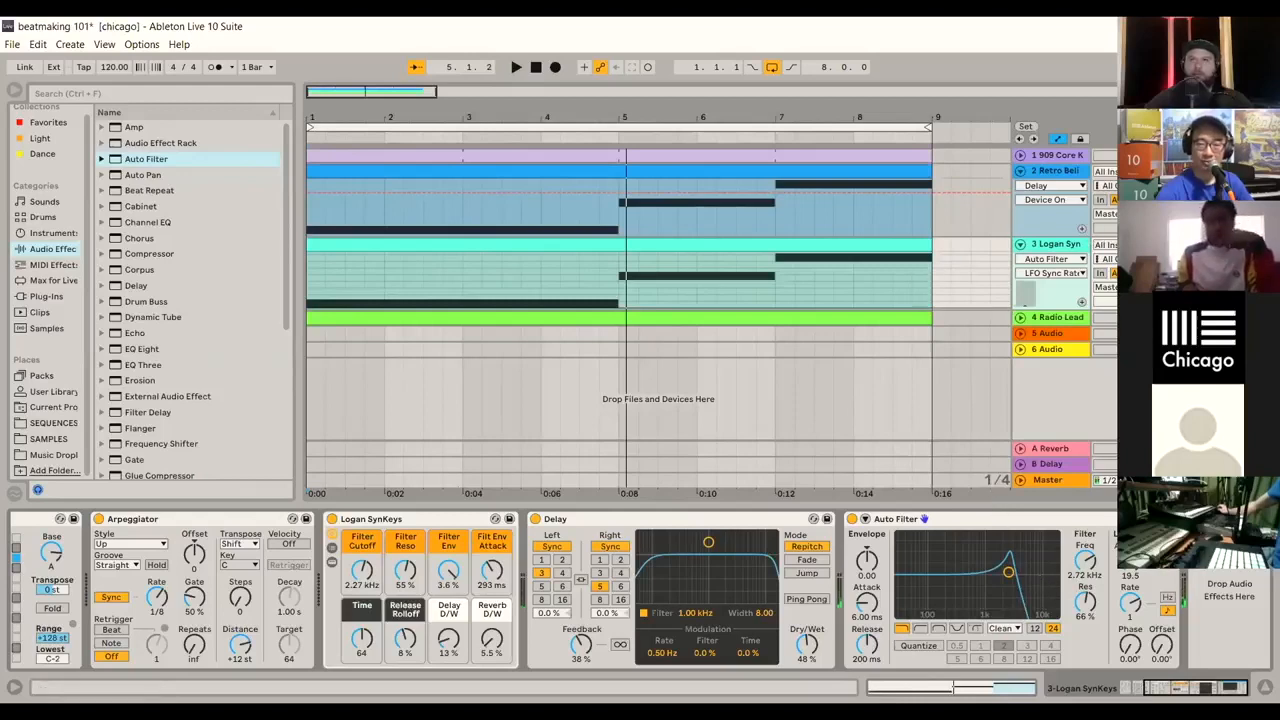
{"action": "left_click", "coordinate": [518, 69]}
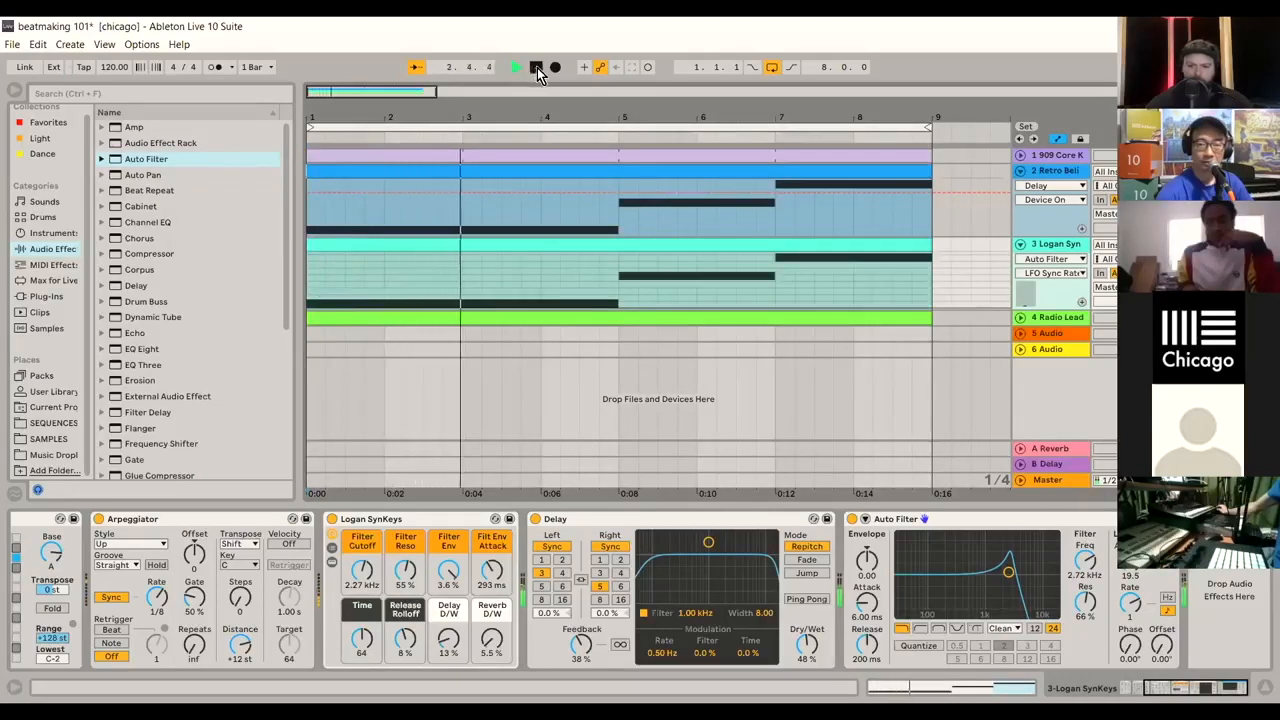
{"action": "key", "text": "space"}
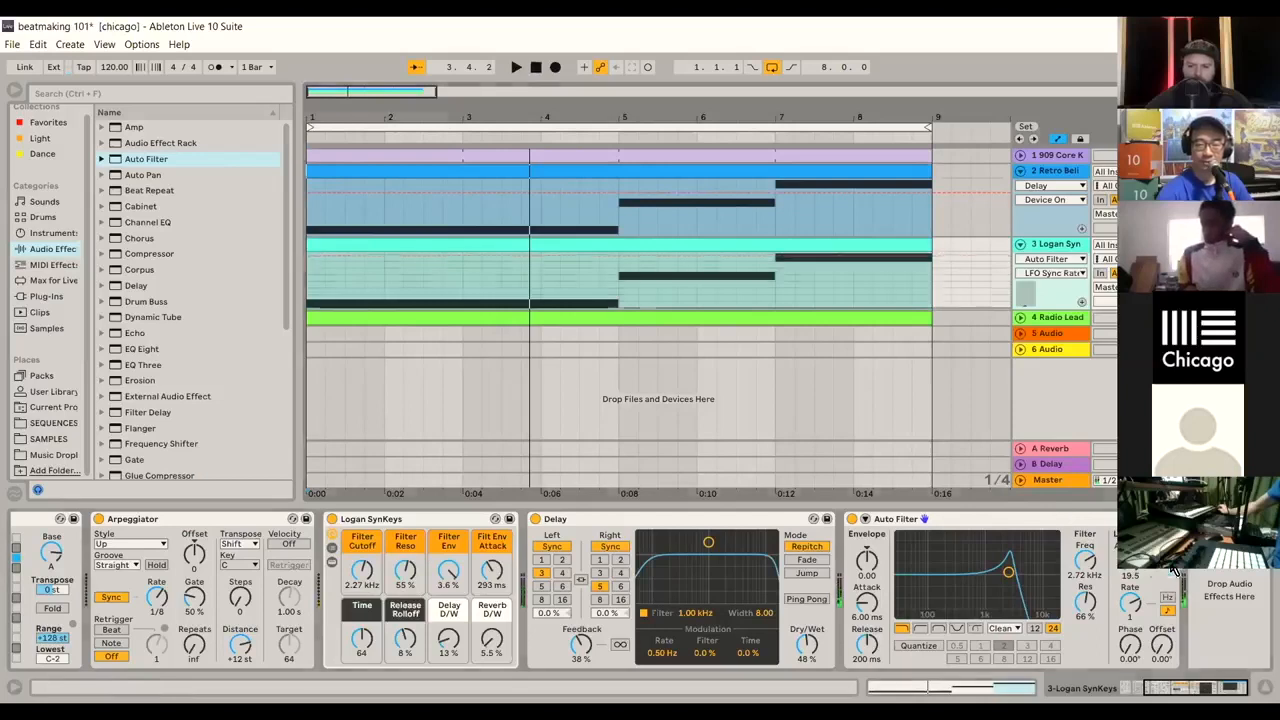
Step: Switch the Auto Filter's LFO to the last waveform and set the filter to 2.28 kHz with 77% resonance during playback
{"action": "left_click", "coordinate": [1172, 575]}
{"action": "left_click", "coordinate": [1163, 574]}
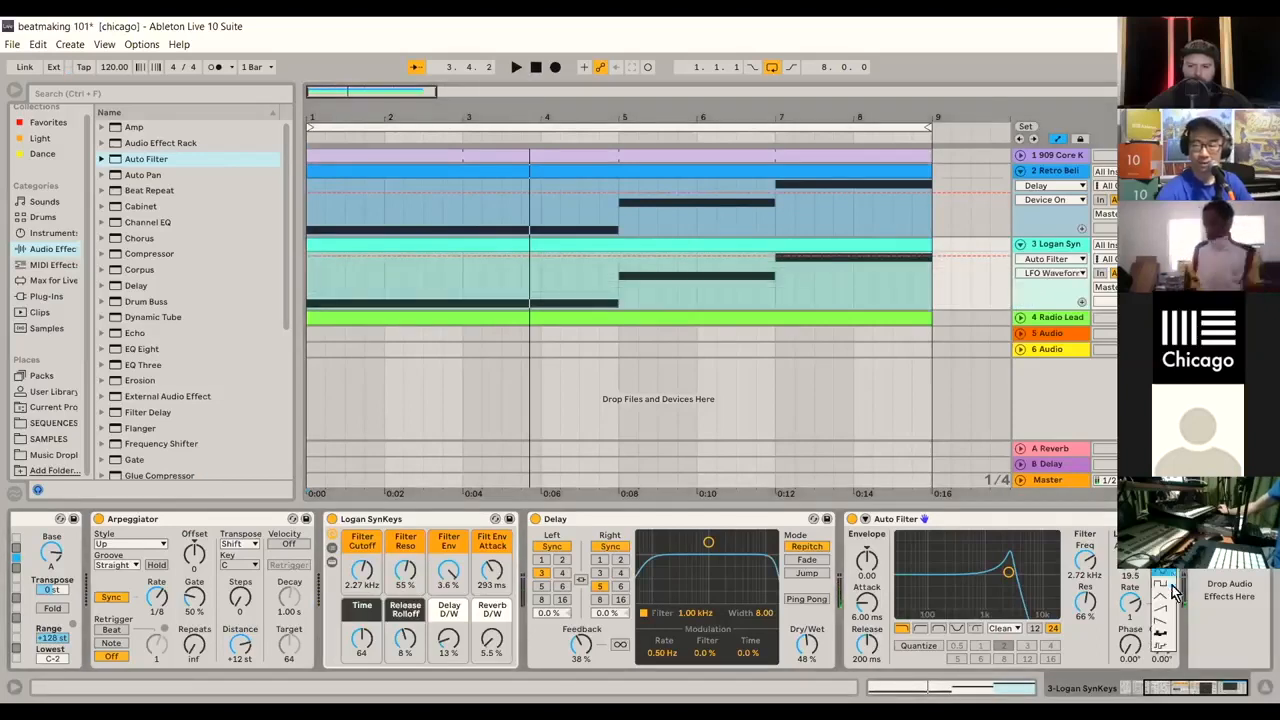
{"action": "left_click", "coordinate": [1166, 647]}
{"action": "left_click", "coordinate": [516, 67]}
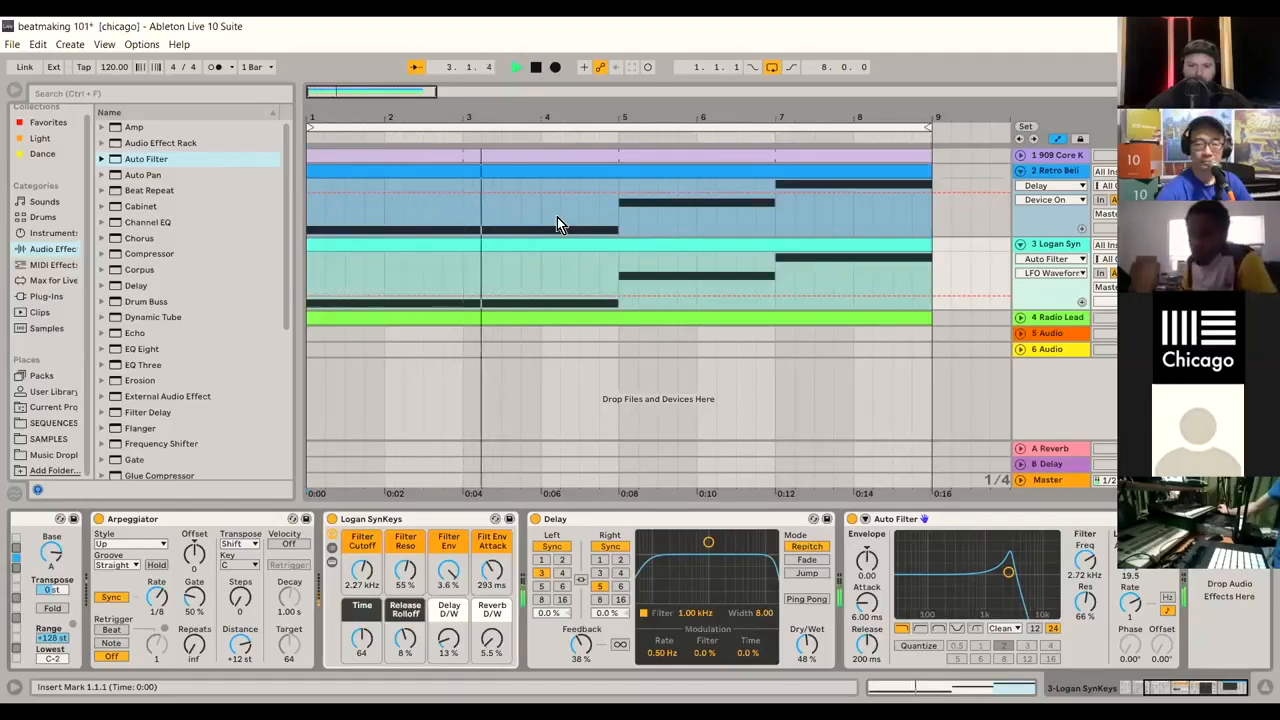
{"action": "left_click_drag", "start_coordinate": [1010, 578], "coordinate": [1007, 572]}
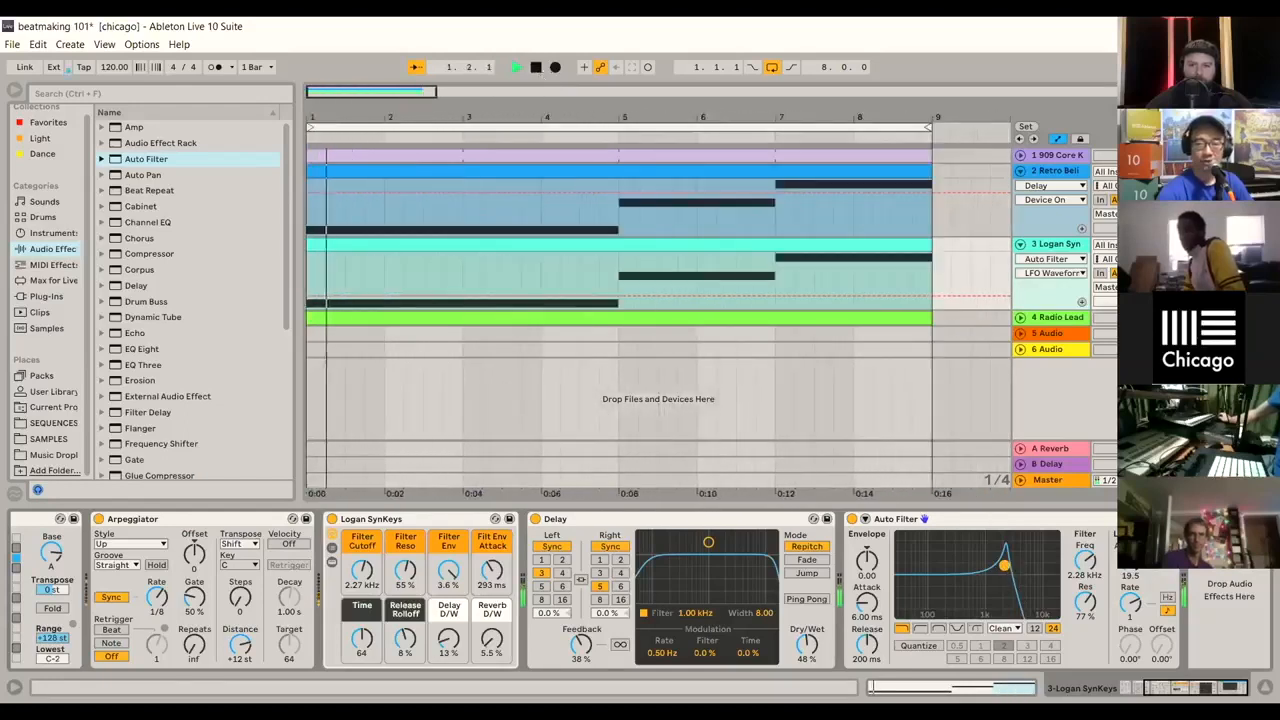
Step: Collapse the Retro Bell and Logan SynKeys tracks in the arrangement and stop playback
{"action": "left_click", "coordinate": [1021, 172]}
{"action": "left_click", "coordinate": [1020, 187]}
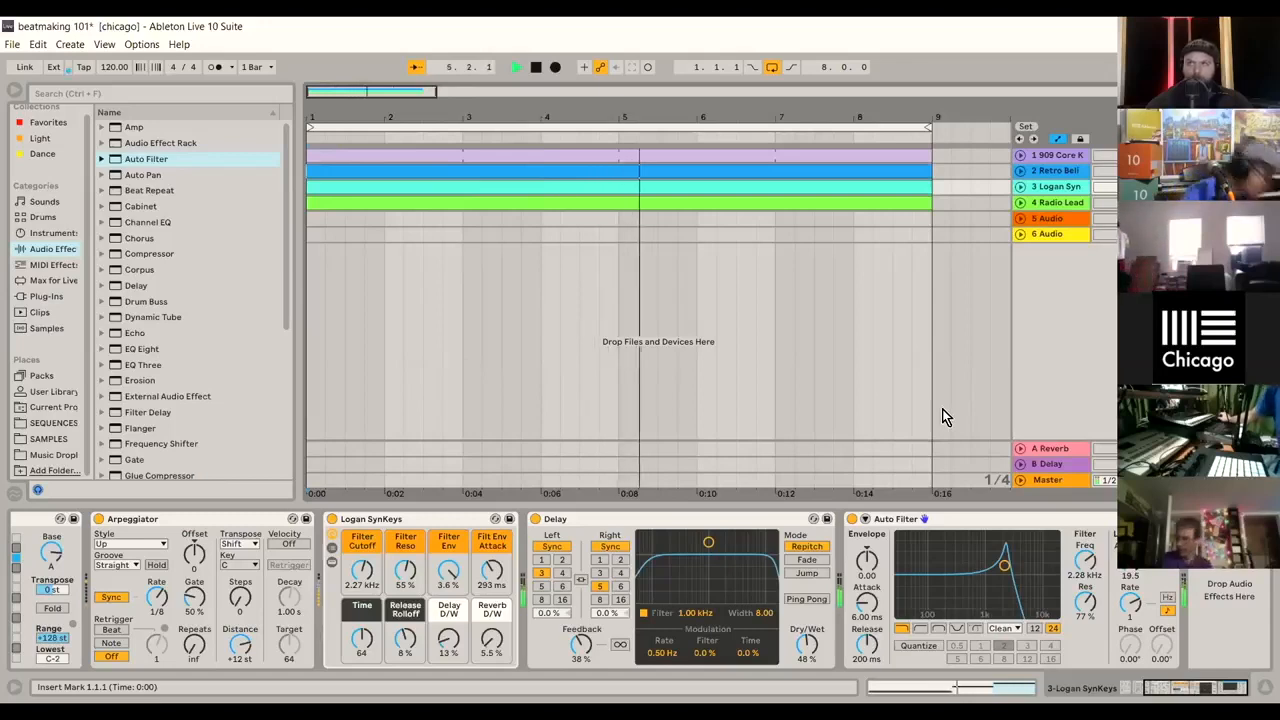
{"action": "left_click", "coordinate": [536, 68]}
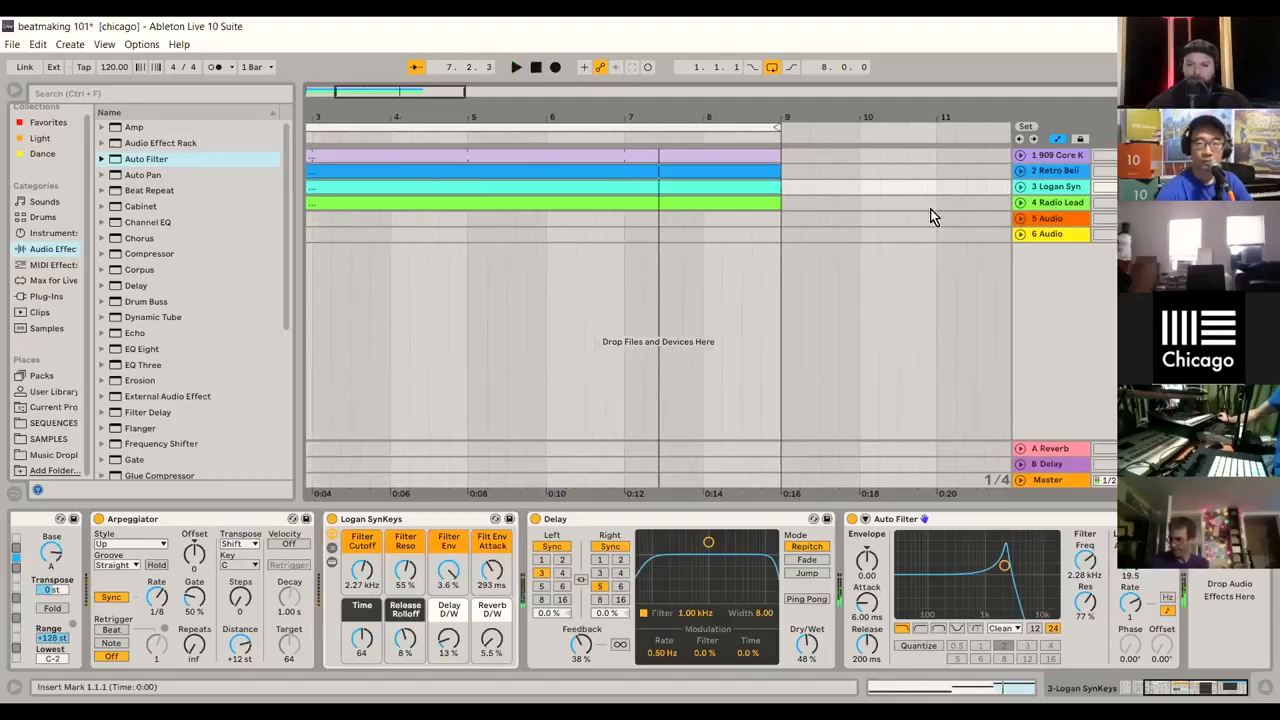
{"action": "left_click", "coordinate": [1065, 187]}
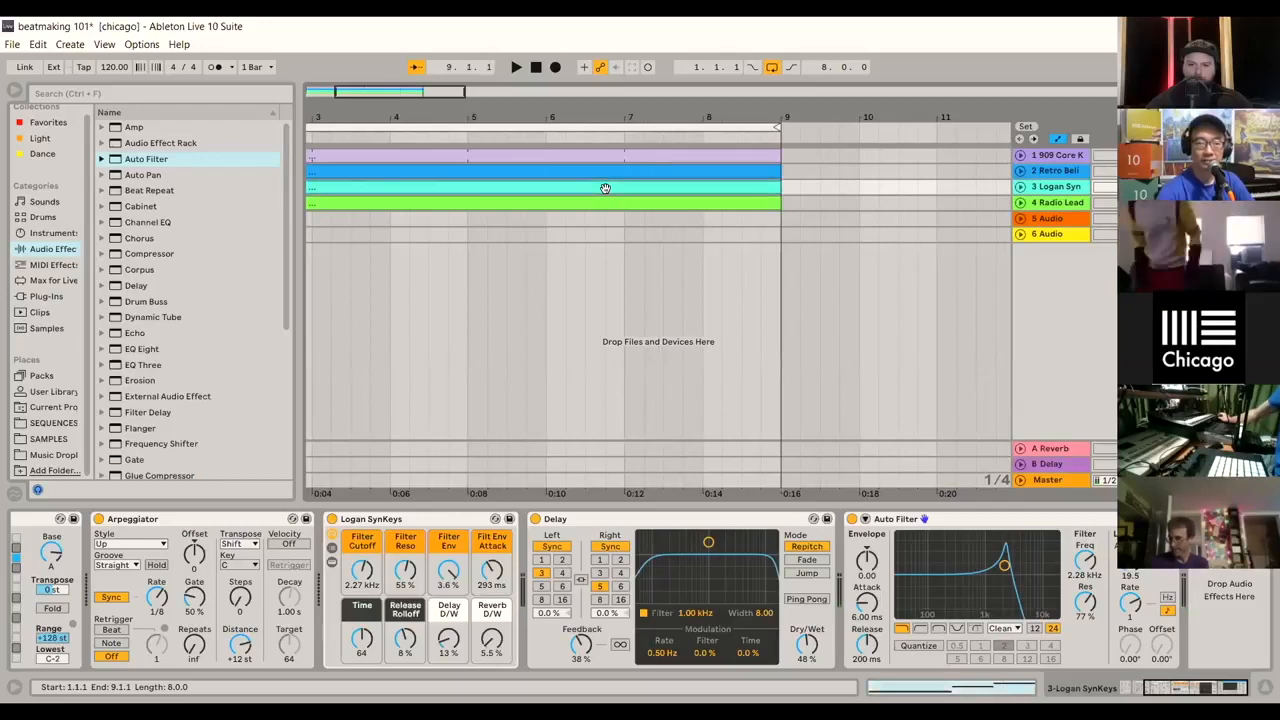
{"action": "right_click", "coordinate": [605, 188]}
{"action": "key", "text": "Escape"}
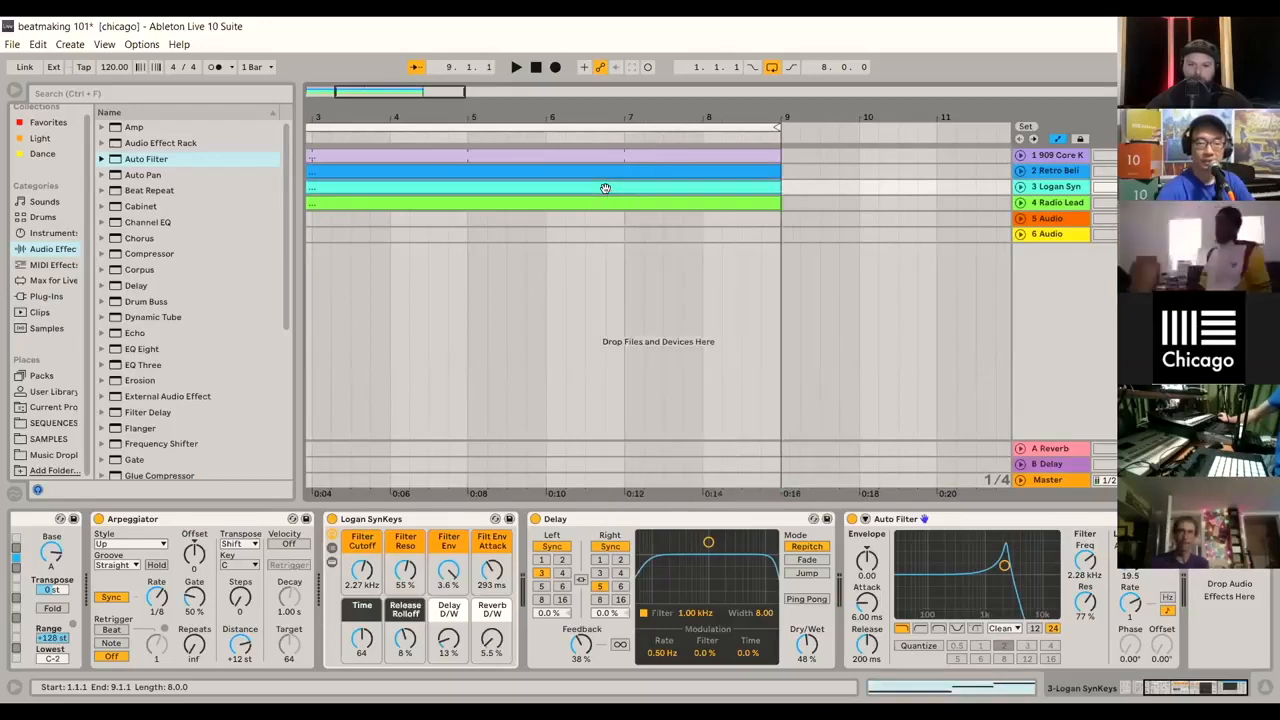
{"action": "left_click", "coordinate": [1019, 187]}
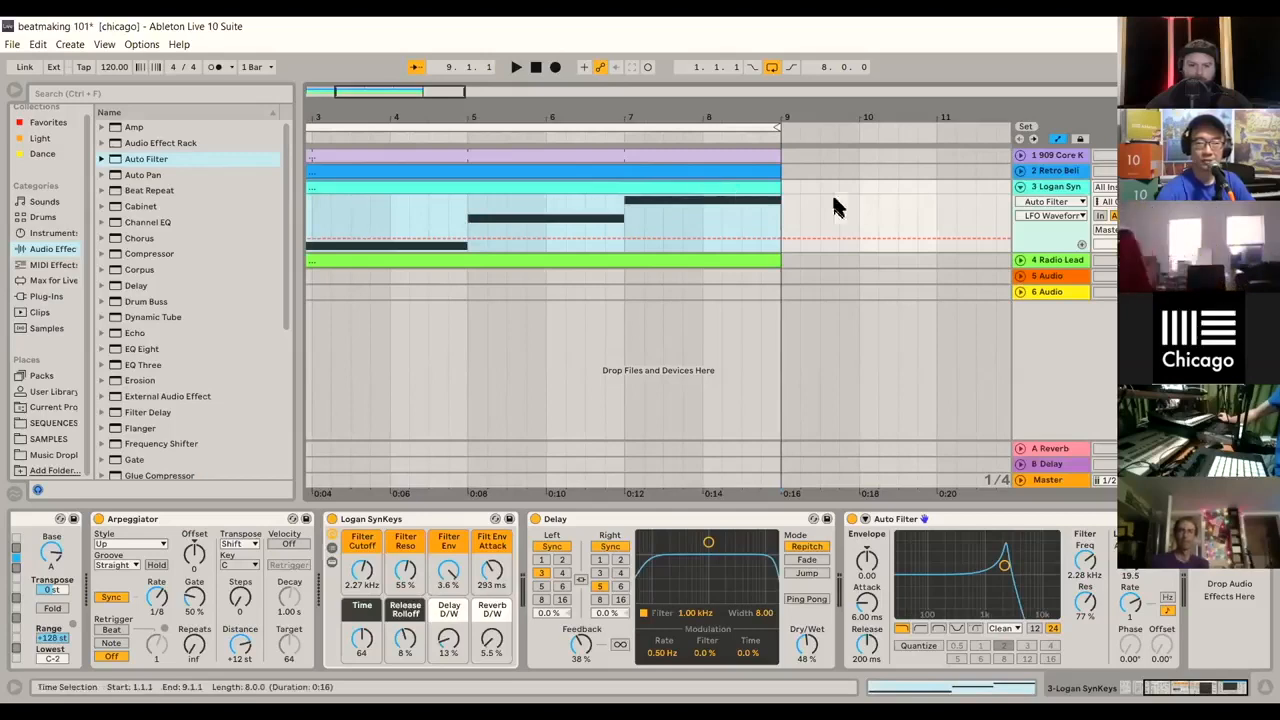
{"action": "left_click", "coordinate": [1019, 187]}
Step: Unfold the Radio Lead track and delete its Bouncy Chords, MinorTim and Beat Repeat devices, keeping only the instrument
{"action": "left_click", "coordinate": [1019, 203]}
{"action": "left_click", "coordinate": [745, 203]}
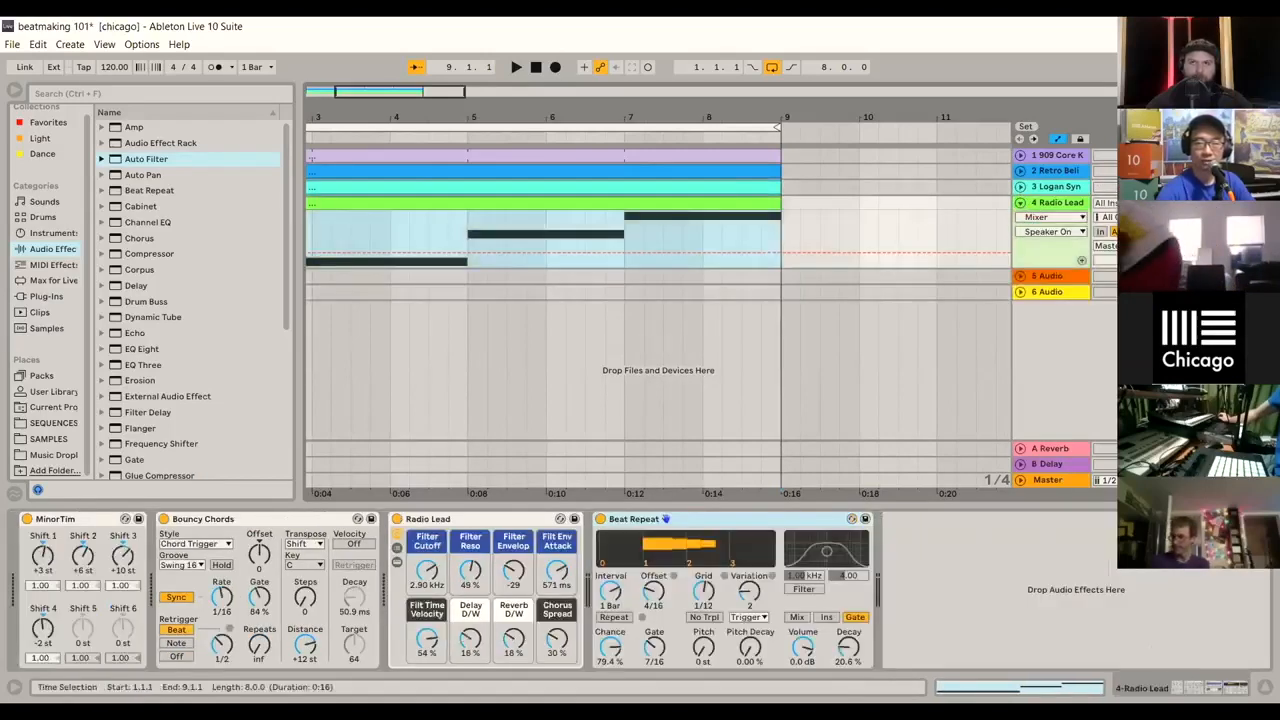
{"action": "right_click", "coordinate": [262, 519]}
{"action": "right_click", "coordinate": [212, 519]}
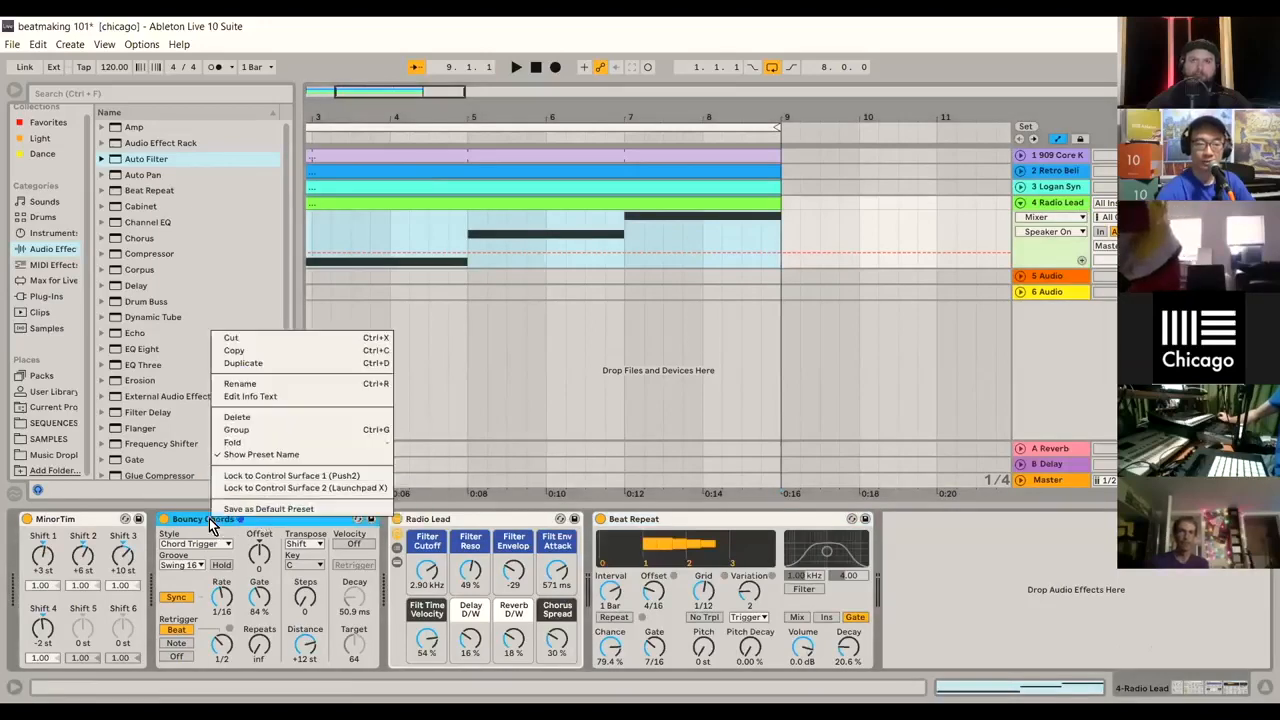
{"action": "left_click", "coordinate": [250, 428]}
{"action": "right_click", "coordinate": [84, 519]}
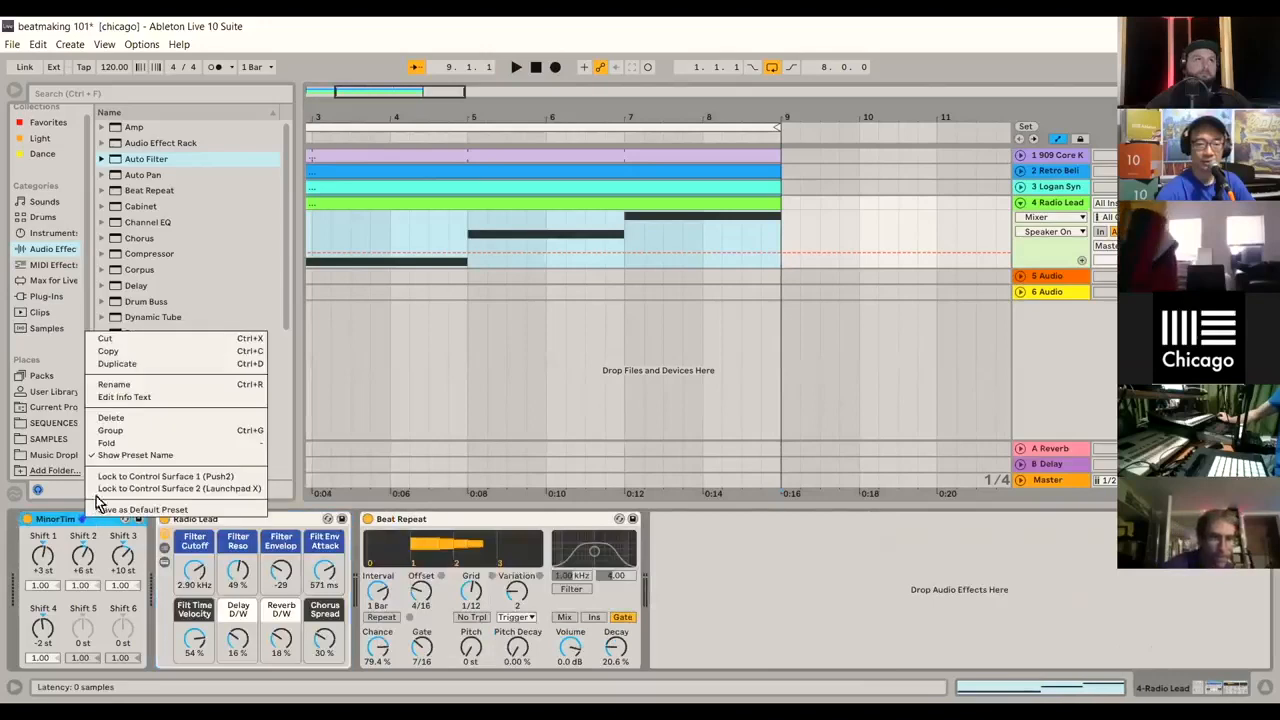
{"action": "left_click", "coordinate": [124, 422]}
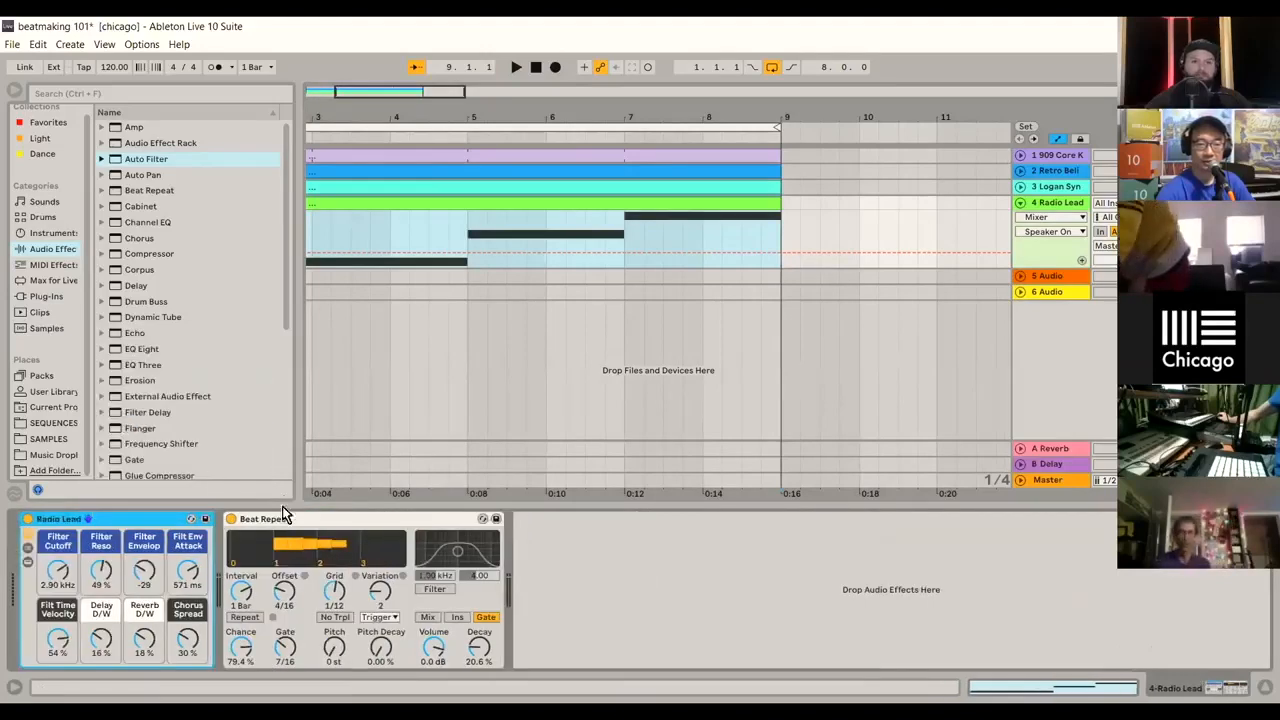
{"action": "right_click", "coordinate": [266, 519]}
{"action": "left_click", "coordinate": [294, 601]}
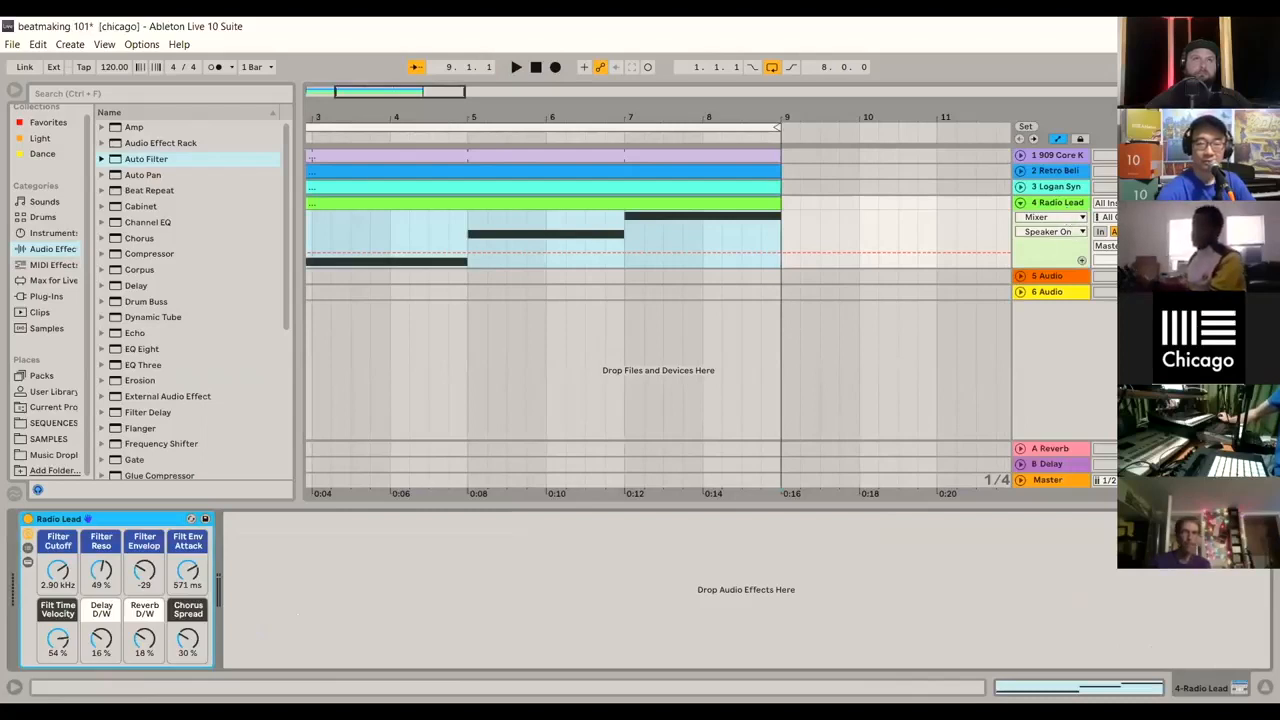
Step: Look through the Synth Lead presets in the Singularities pack and audition the loop with the Radio Lead instrument alone
{"action": "left_click", "coordinate": [1050, 210]}
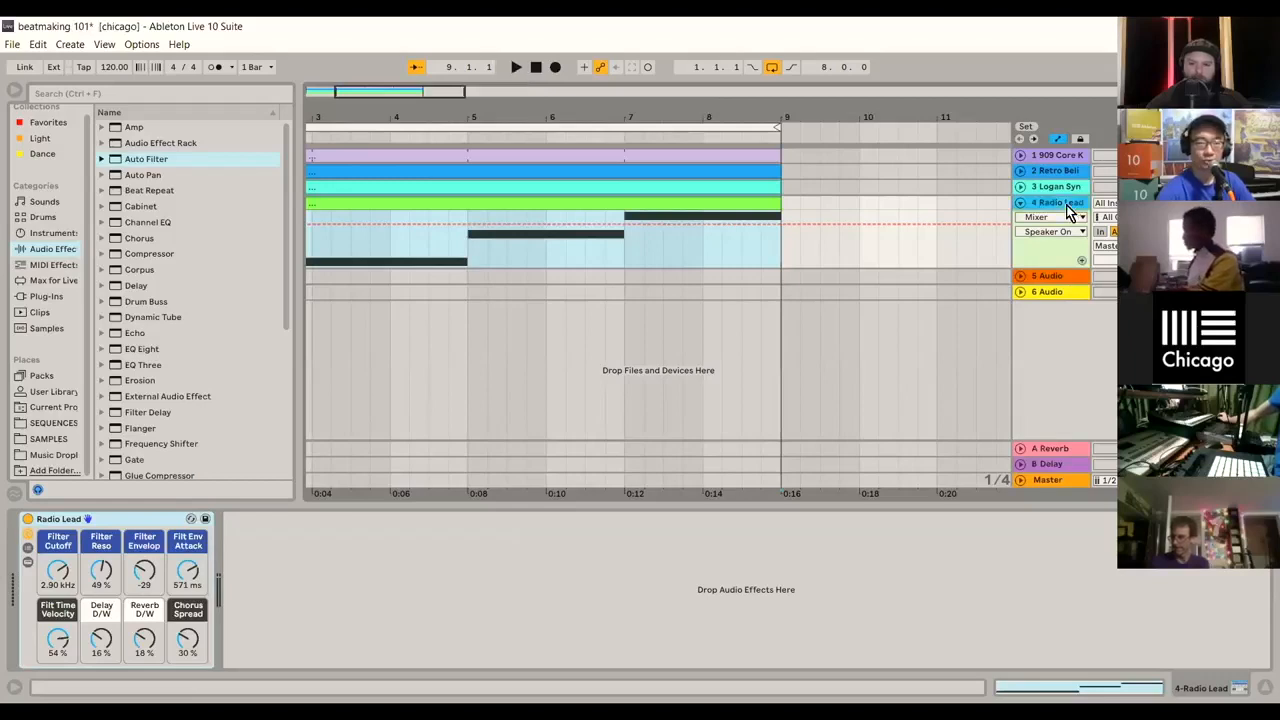
{"action": "left_click", "coordinate": [58, 372]}
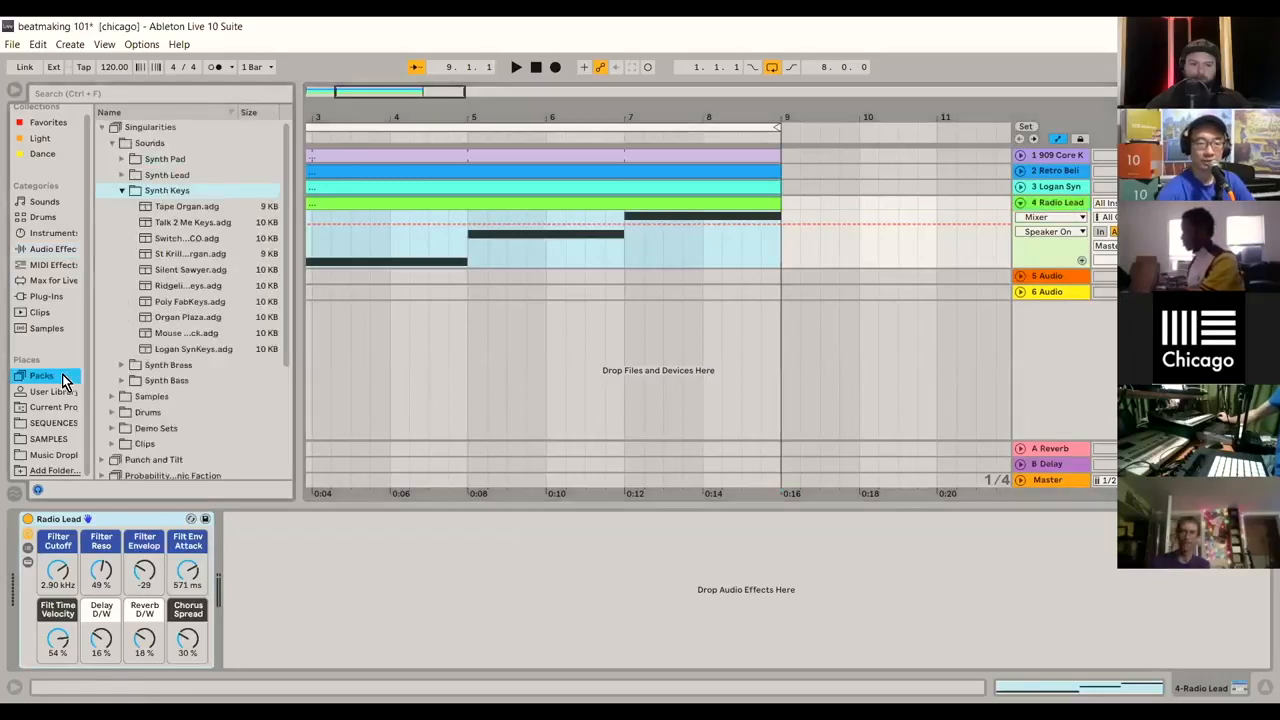
{"action": "left_click", "coordinate": [121, 190]}
{"action": "left_click", "coordinate": [121, 175]}
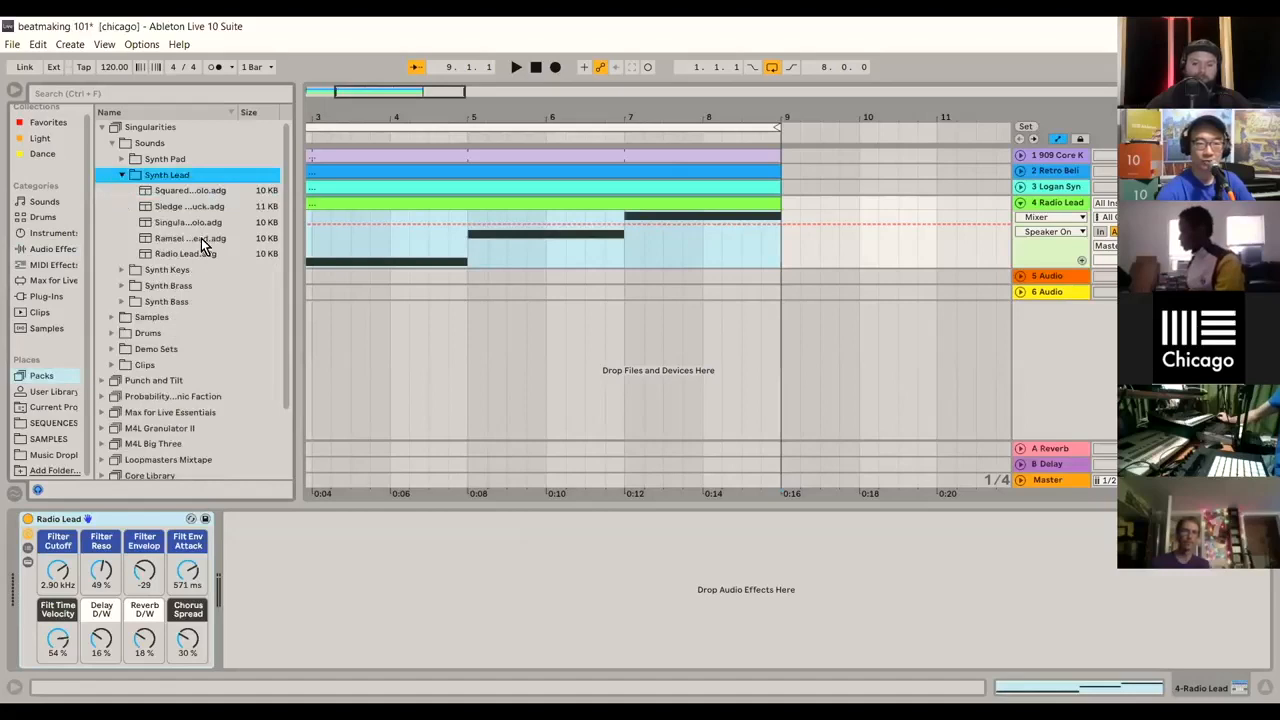
{"action": "left_click", "coordinate": [516, 68]}
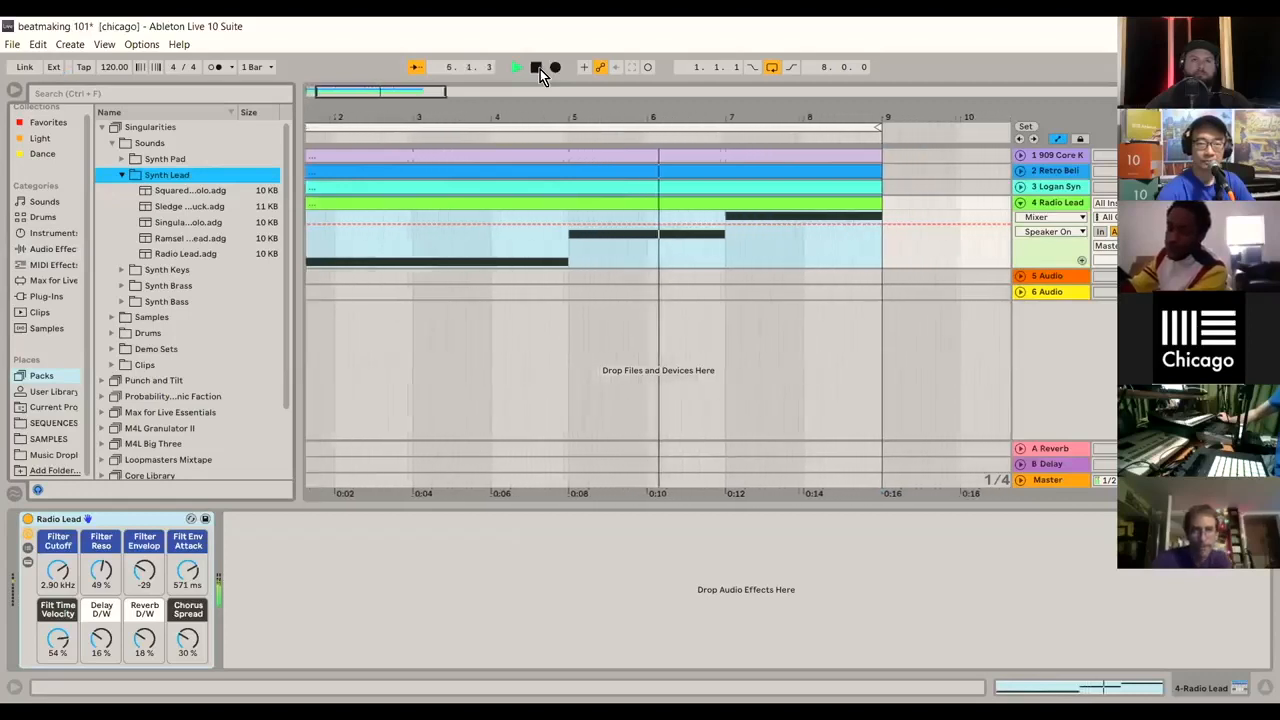
{"action": "left_click", "coordinate": [537, 68]}
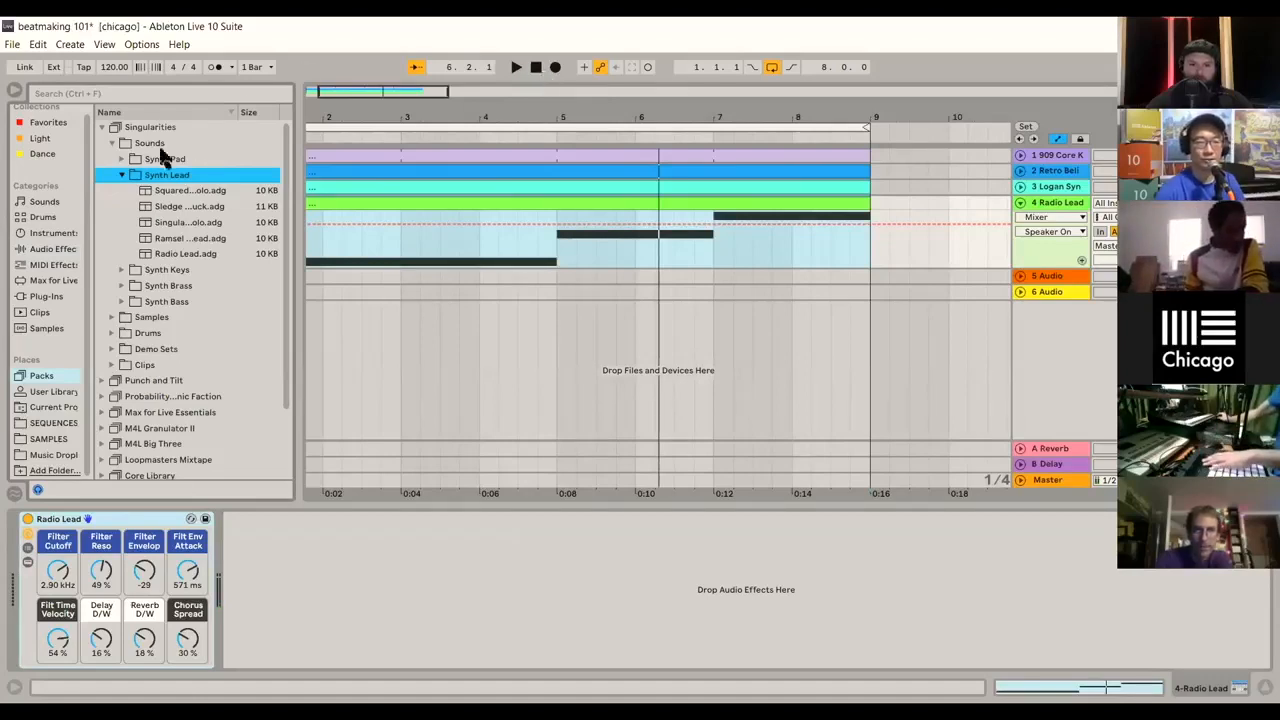
{"action": "left_click", "coordinate": [122, 175]}
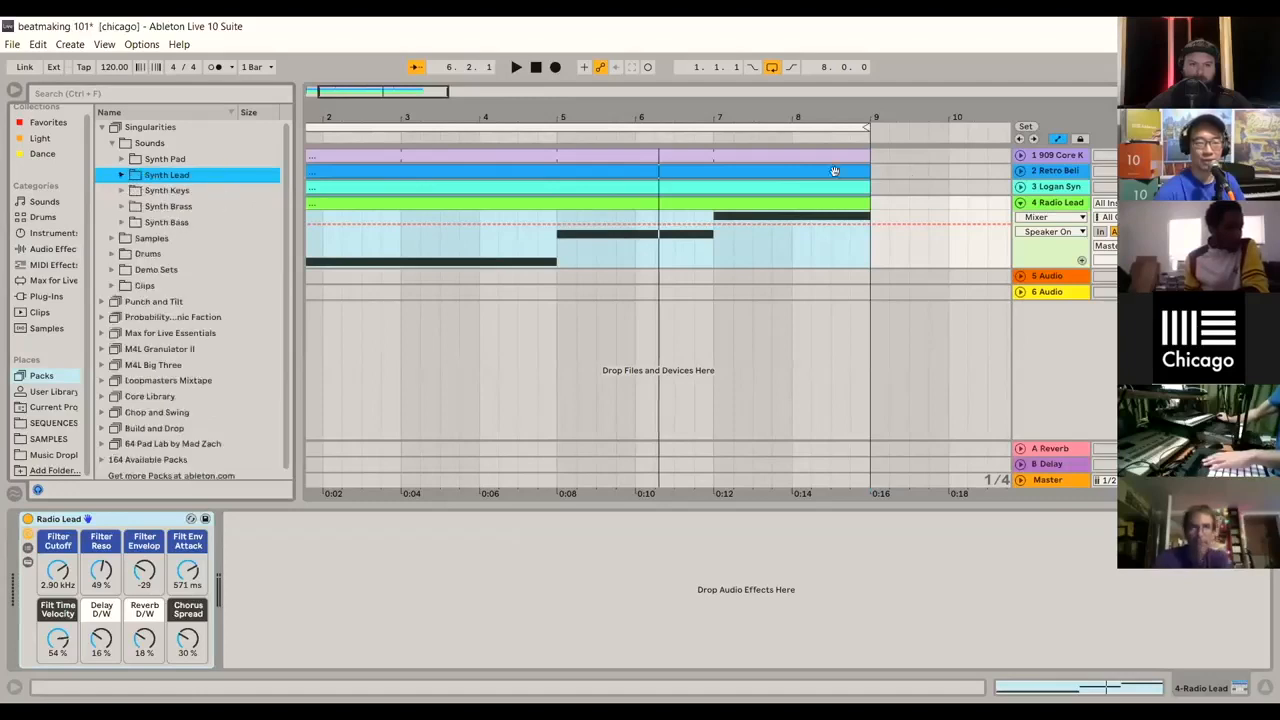
Step: Add the MinorTim Chord preset before the instrument on the Radio Lead track
{"action": "left_click", "coordinate": [1052, 203]}
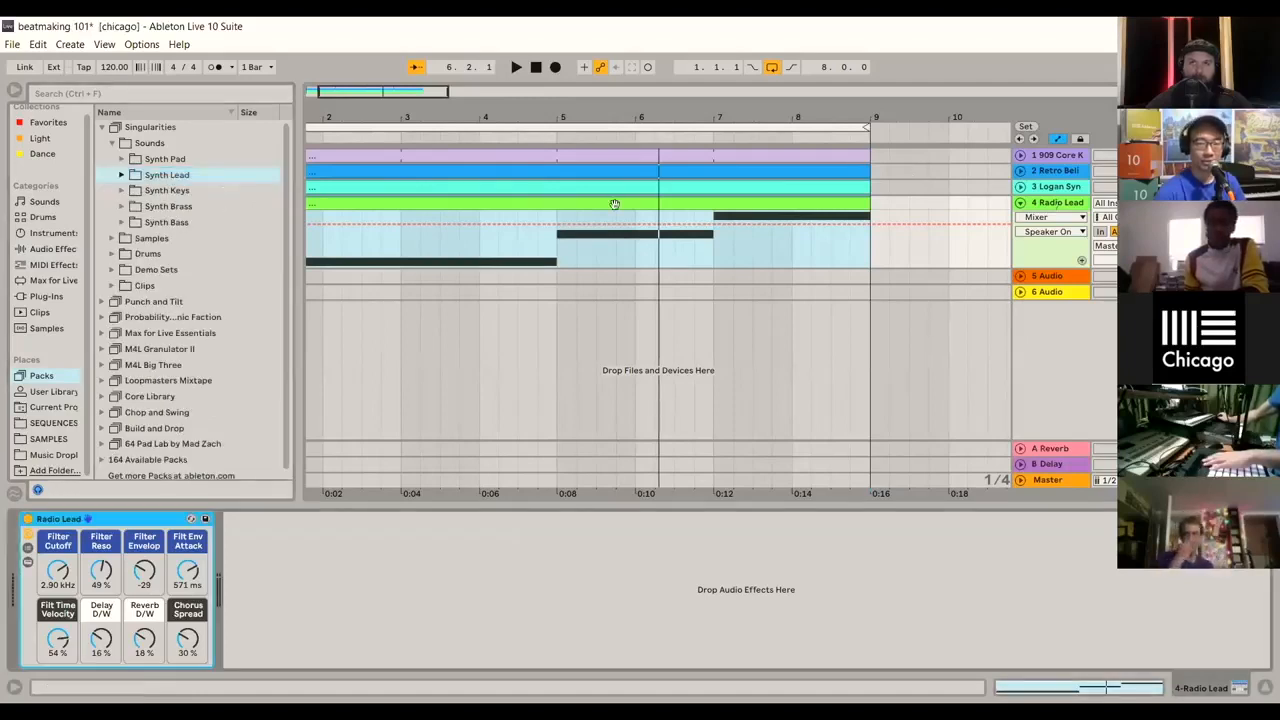
{"action": "left_click", "coordinate": [50, 266]}
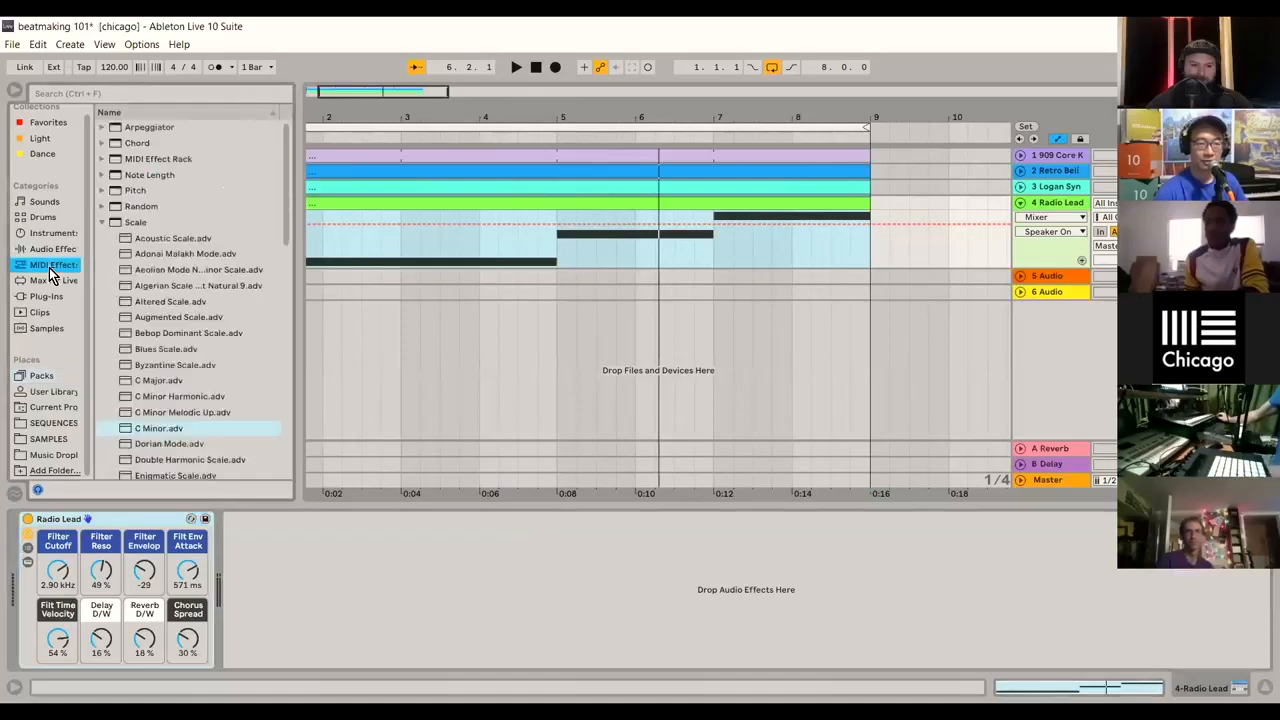
{"action": "left_click", "coordinate": [103, 145]}
{"action": "left_click", "coordinate": [170, 349]}
{"action": "left_click_drag", "start_coordinate": [38, 519], "coordinate": [27, 540]}
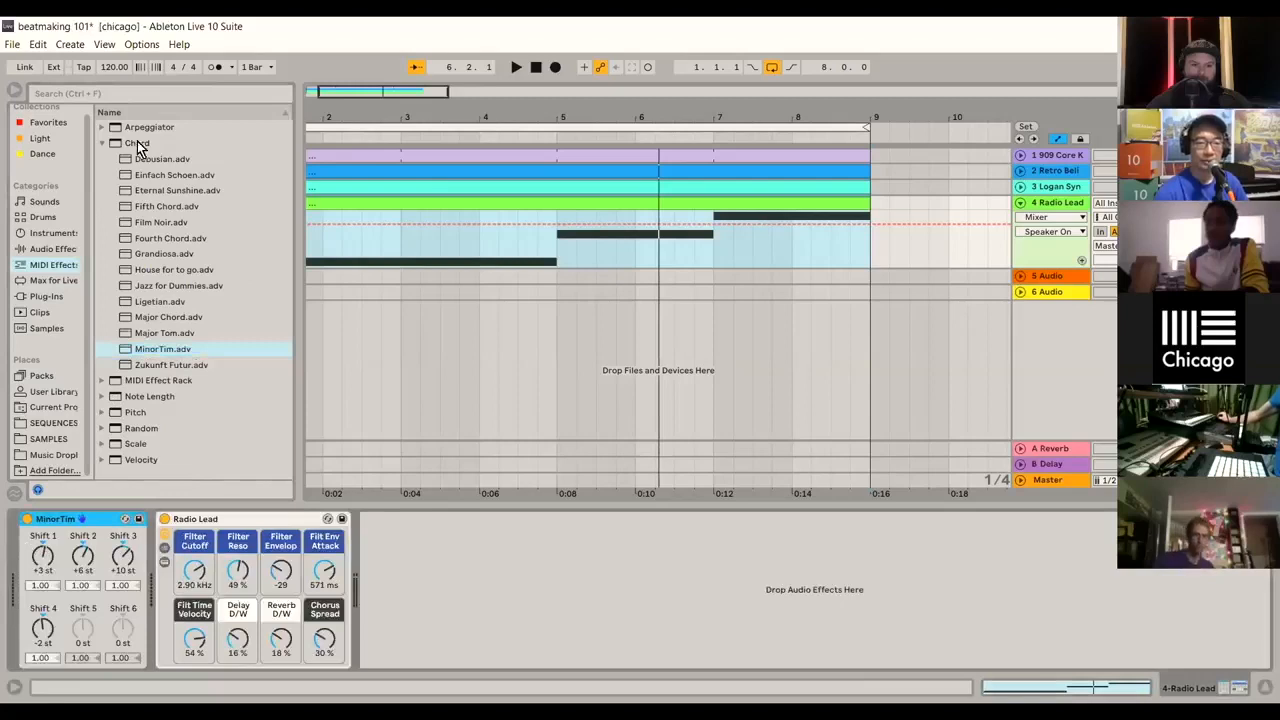
Step: Insert the Bouncy Chords Arpeggiator preset between MinorTim and the Radio Lead instrument and audition the loop
{"action": "left_click", "coordinate": [104, 128]}
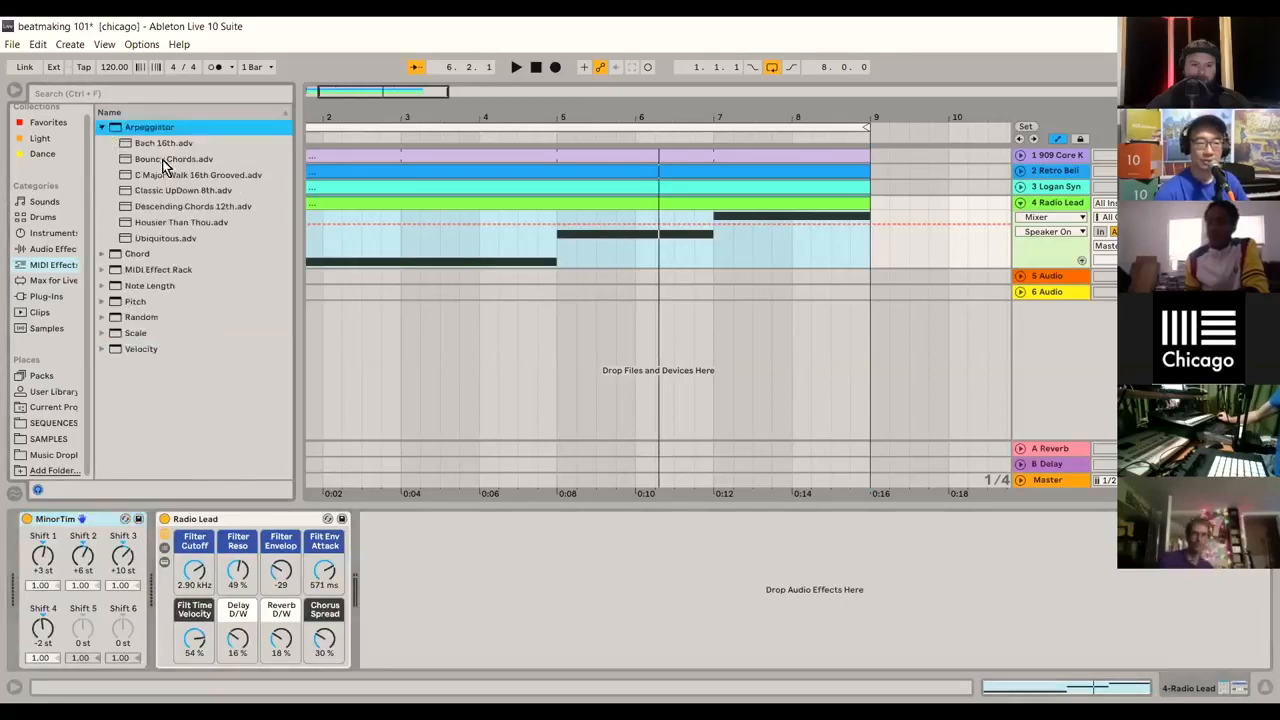
{"action": "left_click_drag", "start_coordinate": [185, 162], "coordinate": [152, 538]}
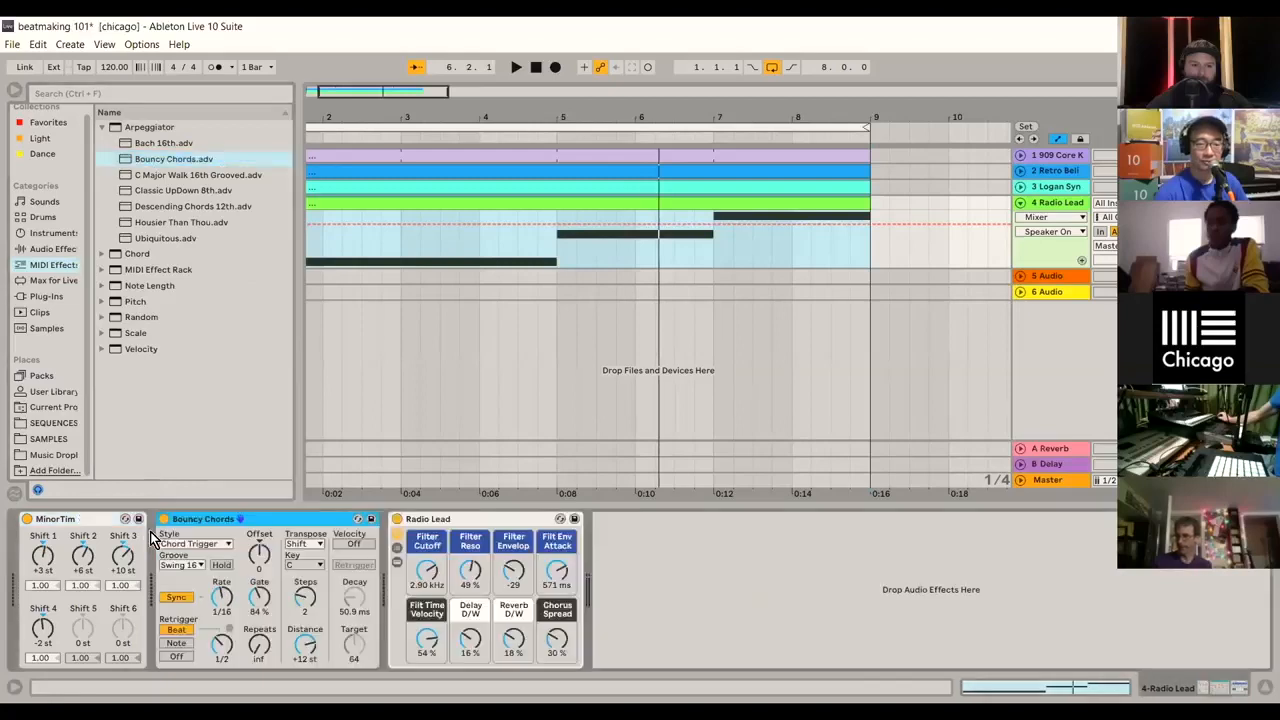
{"action": "left_click", "coordinate": [516, 68]}
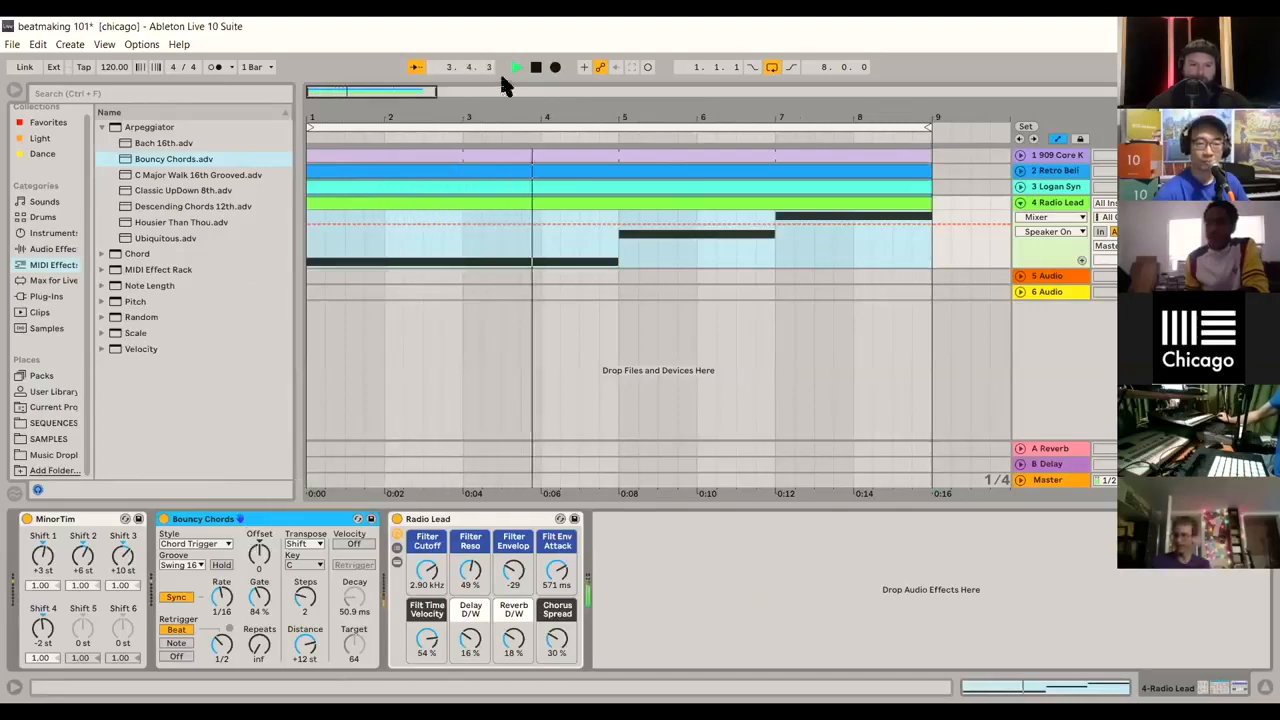
{"action": "left_click", "coordinate": [536, 67]}
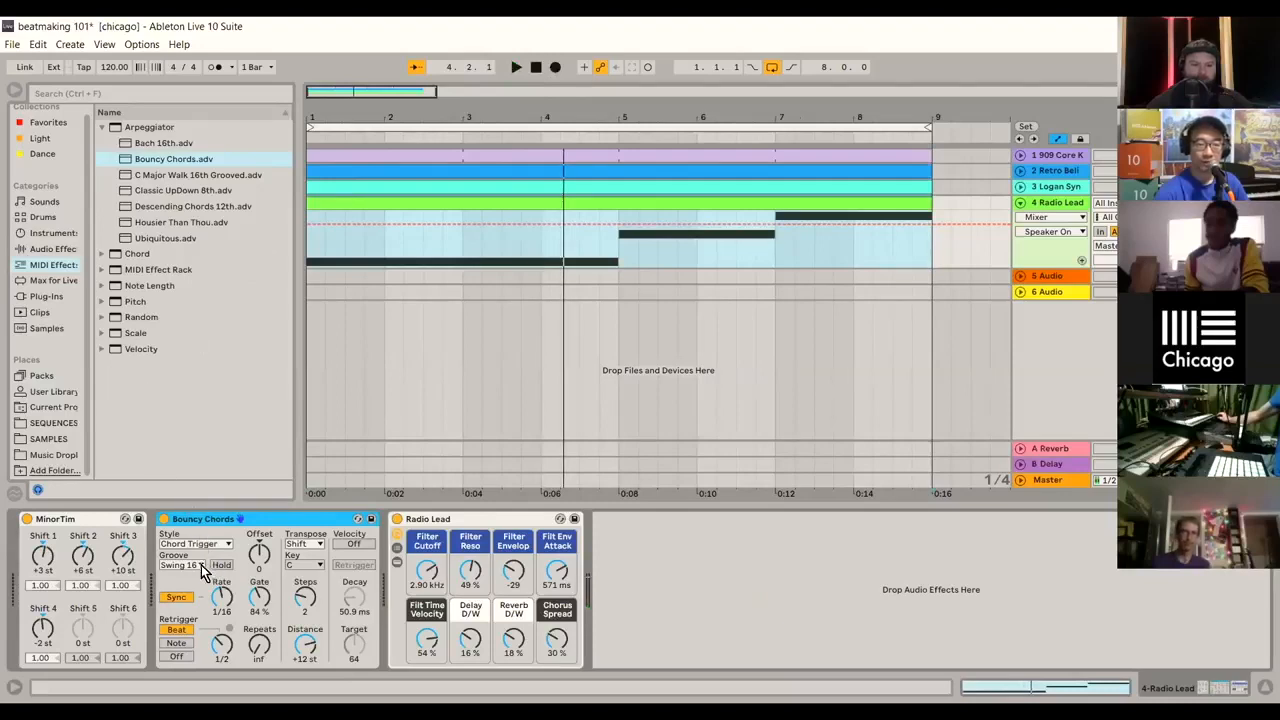
Step: Insert the C Minor Scale preset between MinorTim and Bouncy Chords and set its base to A
{"action": "left_click", "coordinate": [104, 333]}
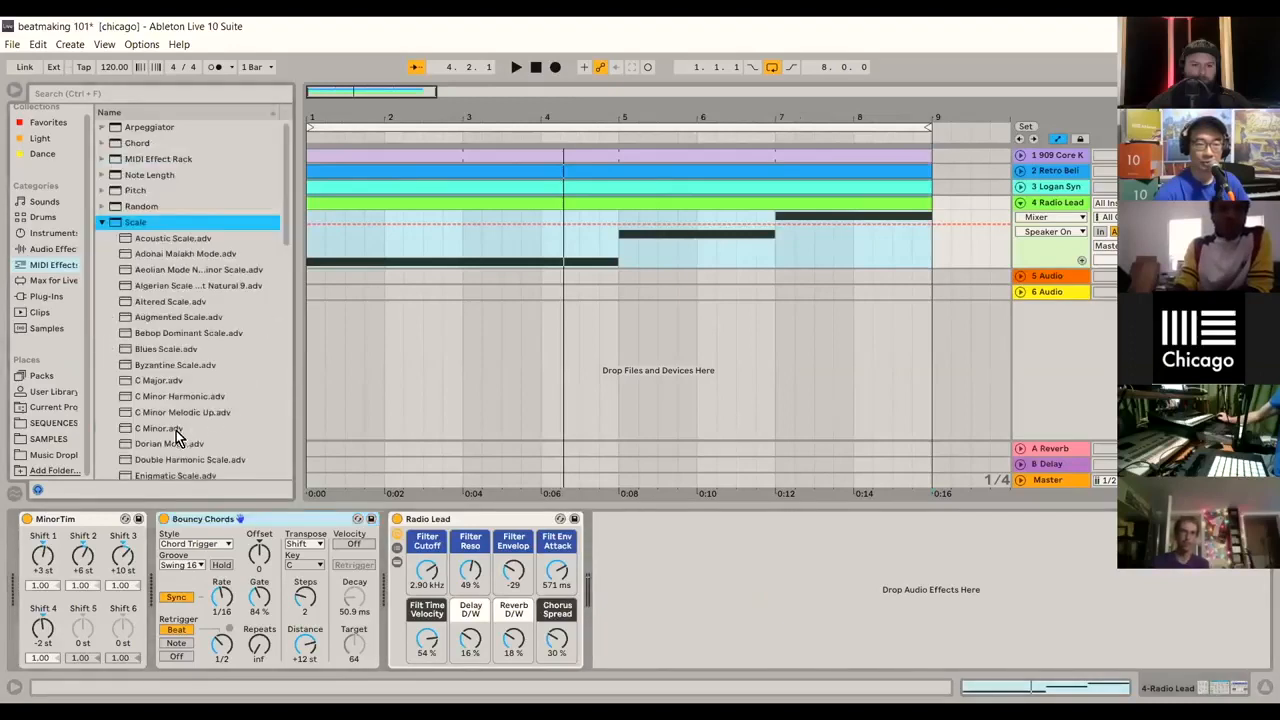
{"action": "left_click", "coordinate": [176, 429]}
{"action": "left_click_drag", "start_coordinate": [176, 429], "coordinate": [156, 546]}
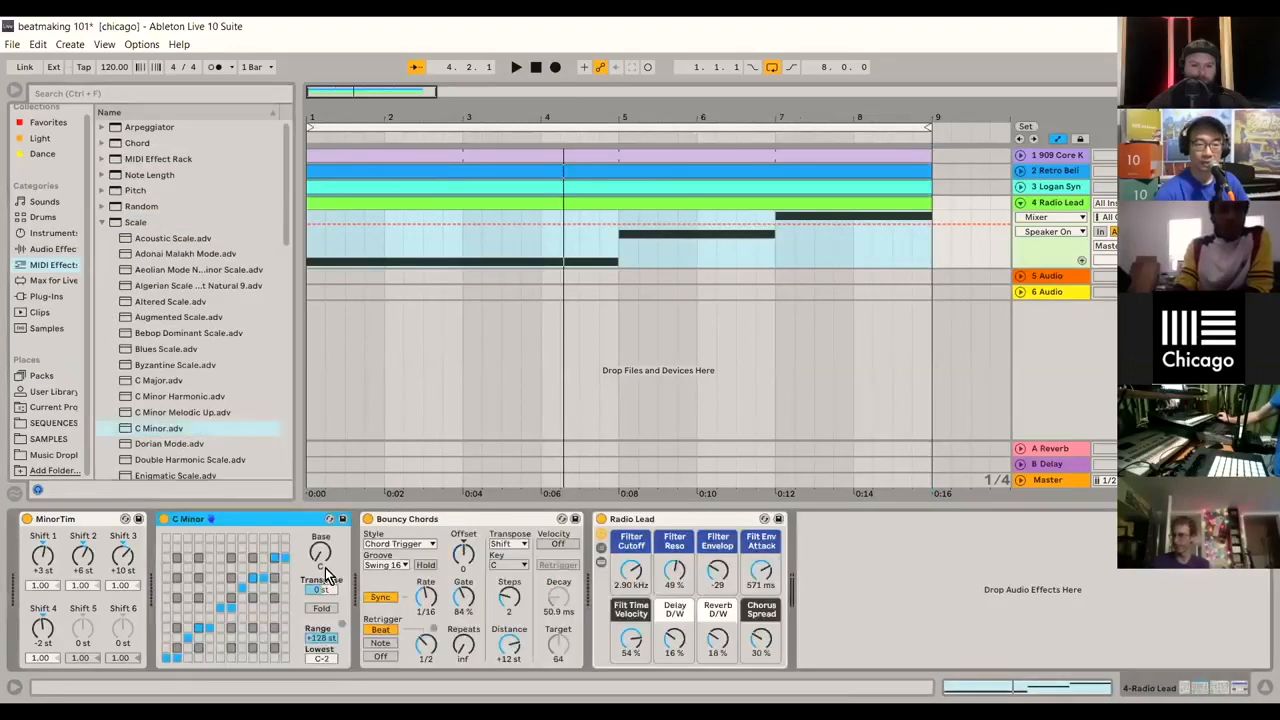
{"action": "left_click_drag", "start_coordinate": [320, 552], "coordinate": [320, 508]}
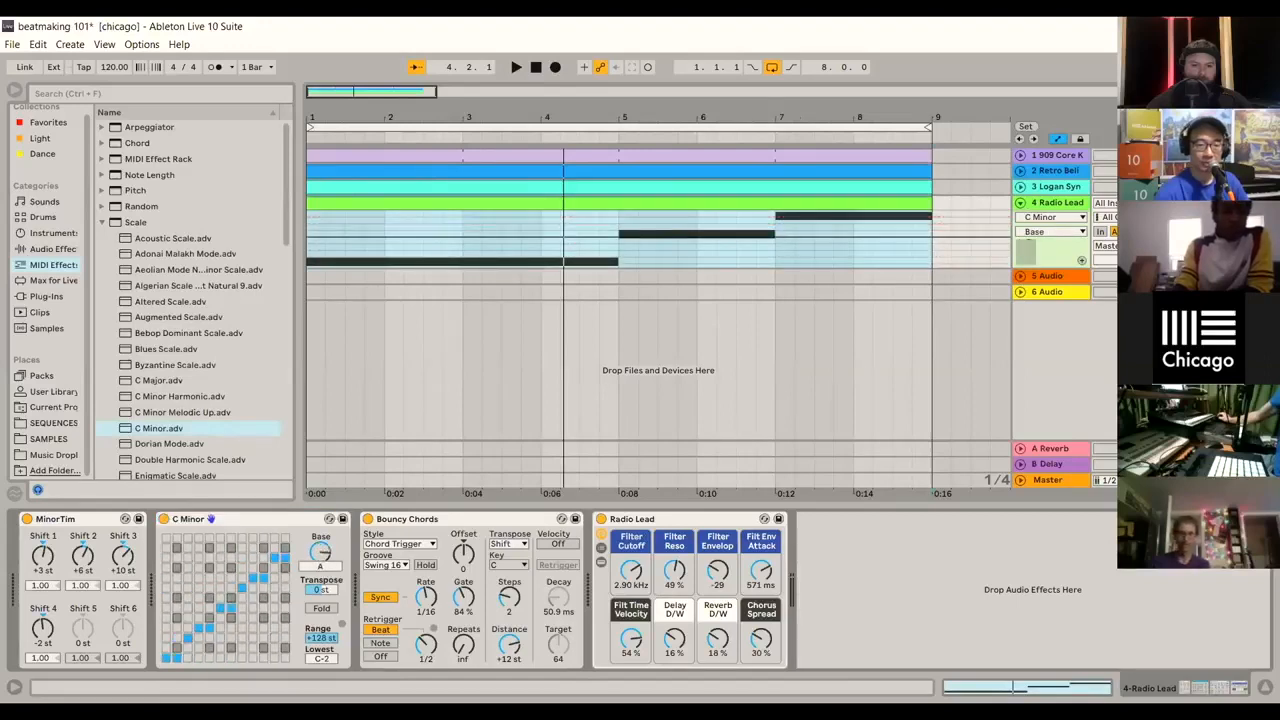
Step: Audition the loop with the added scale and add a Beat Repeat effect after the Radio Lead instrument
{"action": "left_click", "coordinate": [515, 67]}
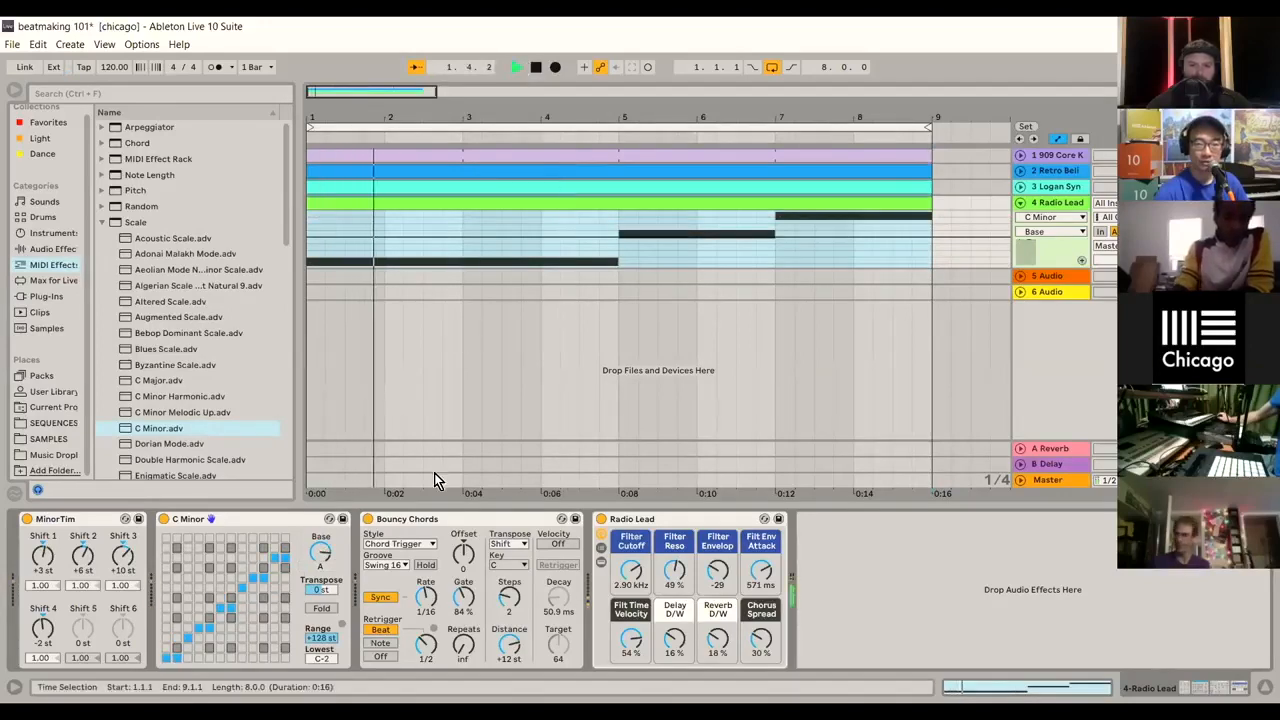
{"action": "left_click", "coordinate": [537, 77]}
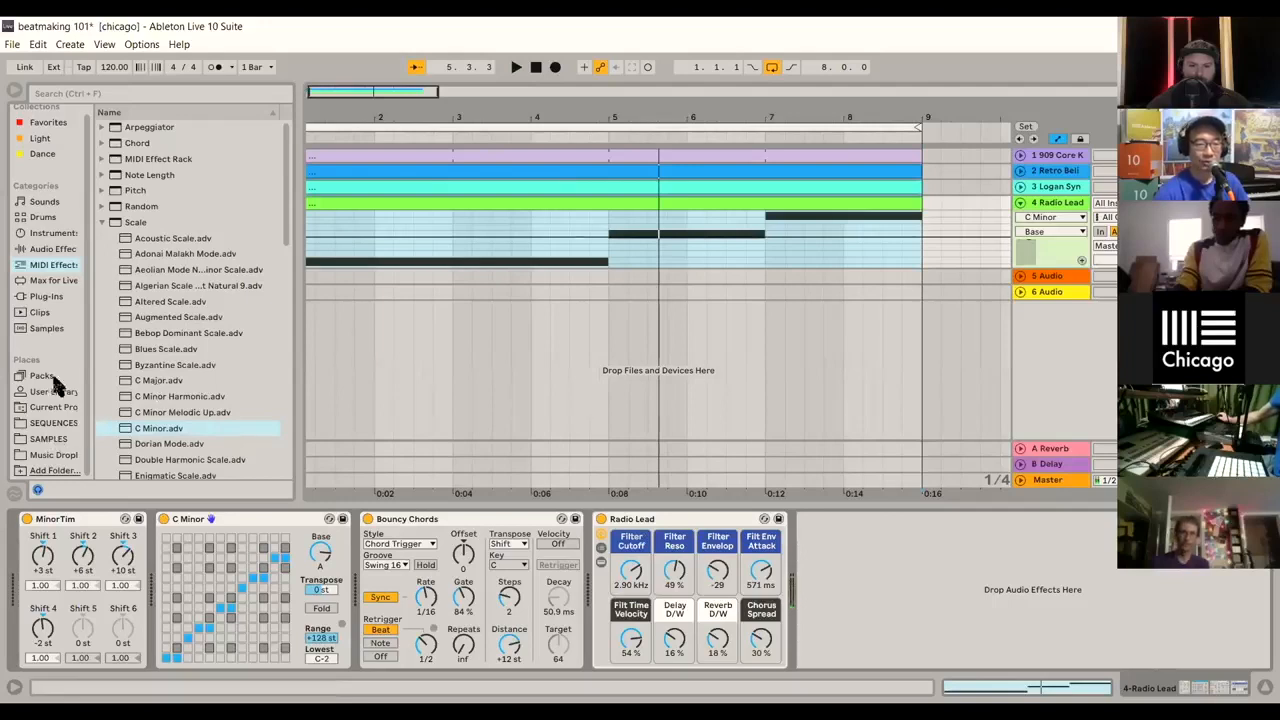
{"action": "left_click", "coordinate": [52, 249]}
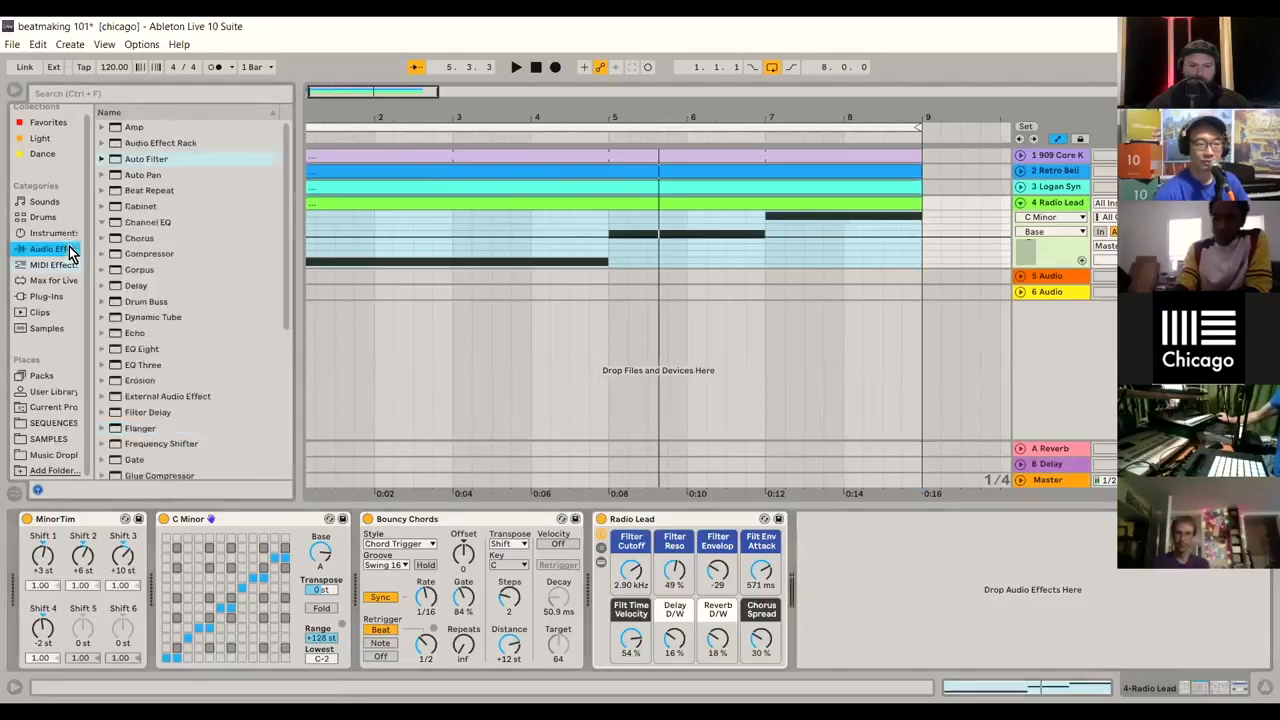
{"action": "left_click", "coordinate": [143, 192]}
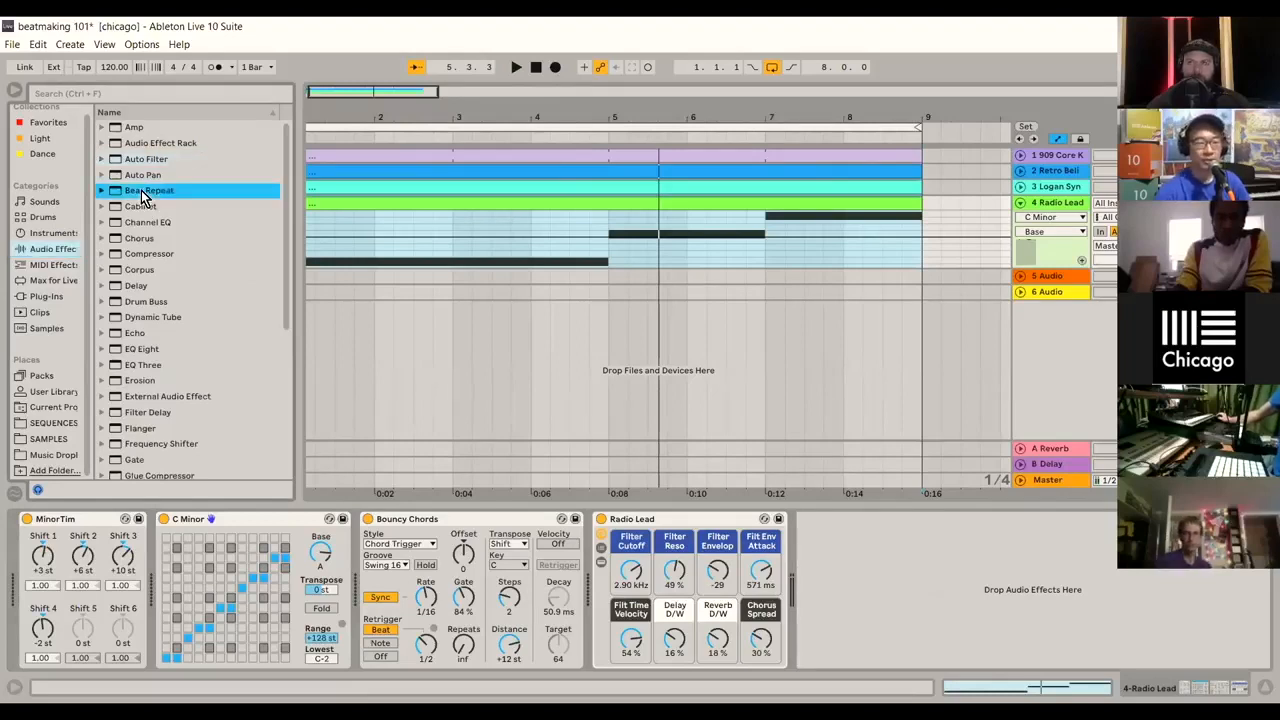
{"action": "left_click_drag", "start_coordinate": [142, 193], "coordinate": [832, 545]}
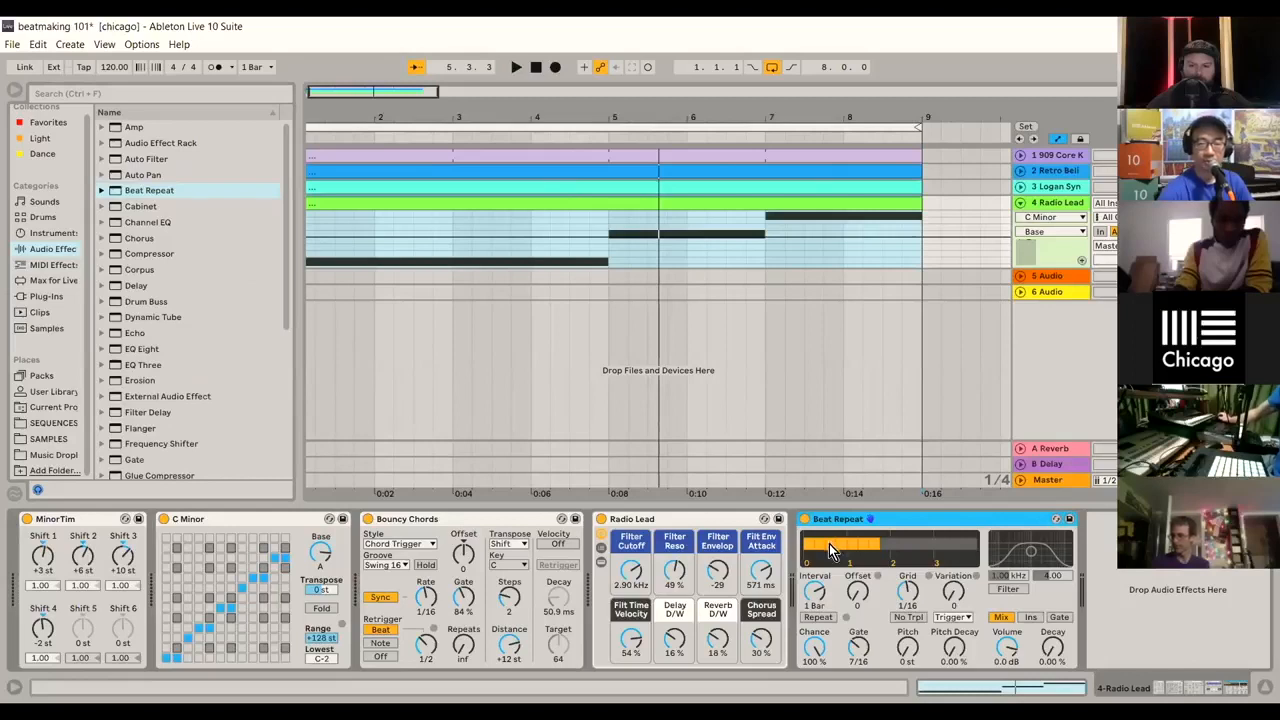
Step: Set Beat Repeat's offset to 3/16, grid to 1/12 and variation to 1, and audition the loop
{"action": "left_click", "coordinate": [855, 596]}
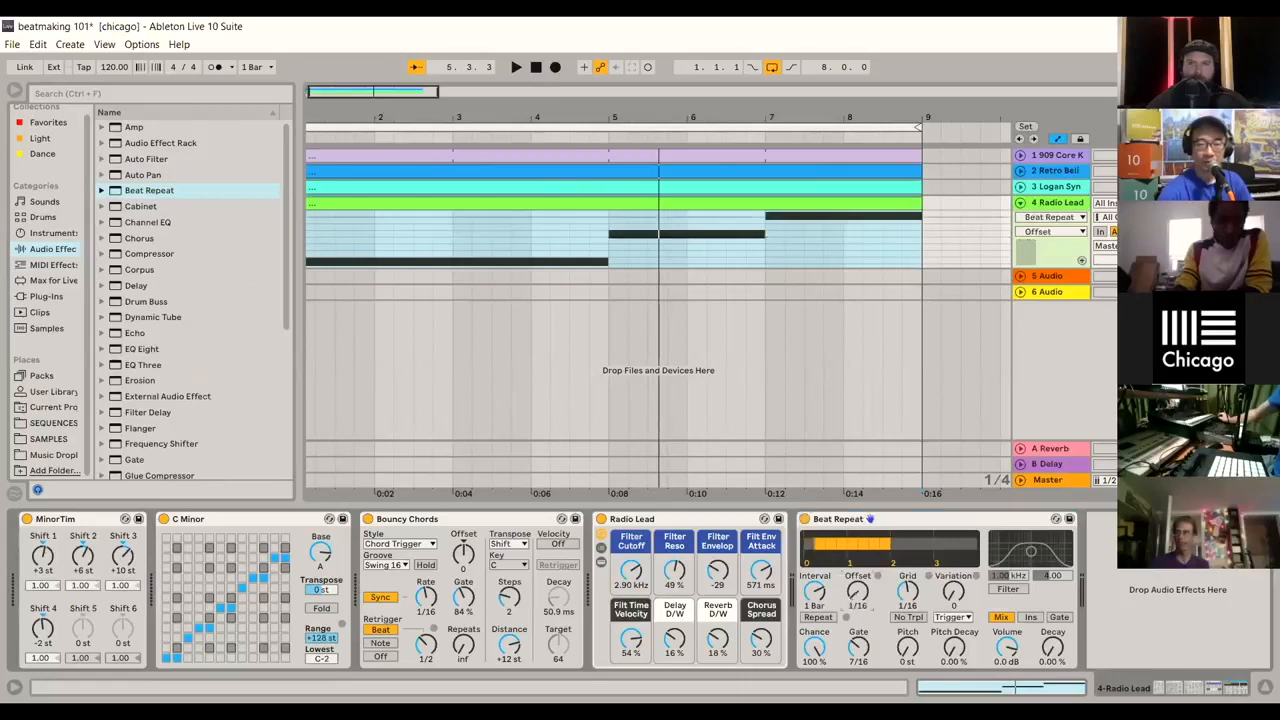
{"action": "left_click_drag", "start_coordinate": [857, 592], "coordinate": [858, 617]}
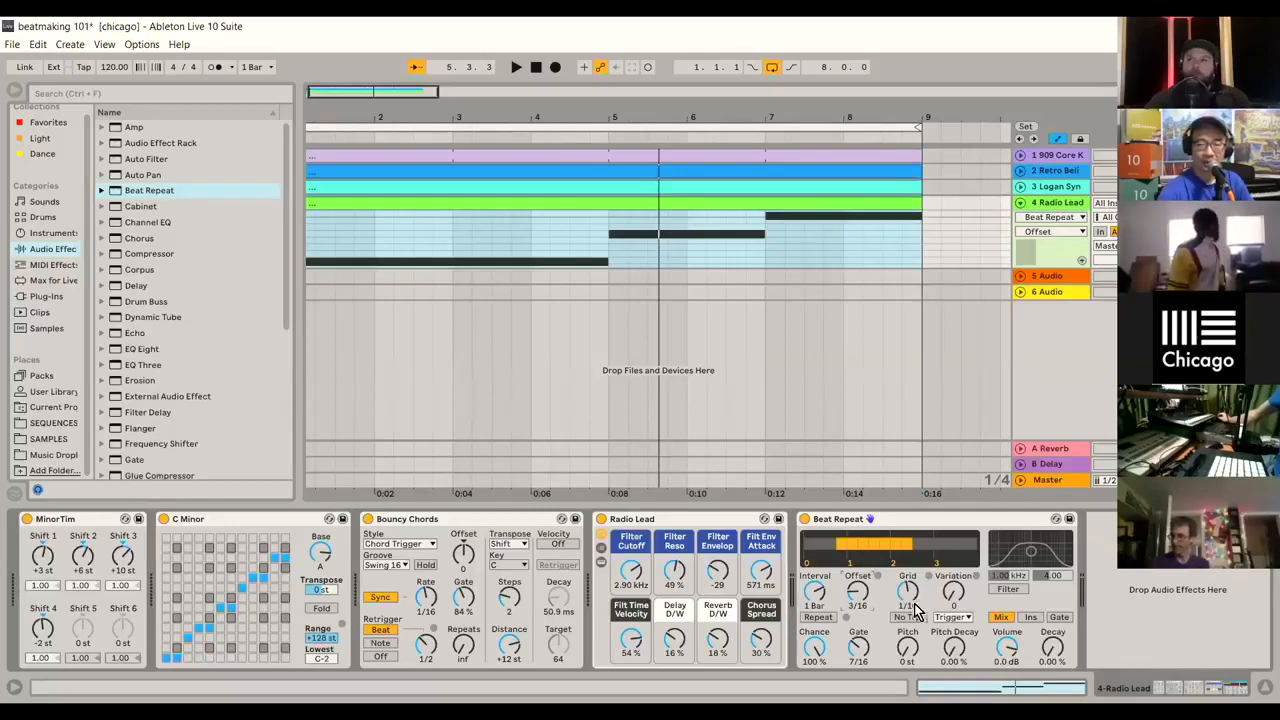
{"action": "left_click_drag", "start_coordinate": [917, 606], "coordinate": [917, 598]}
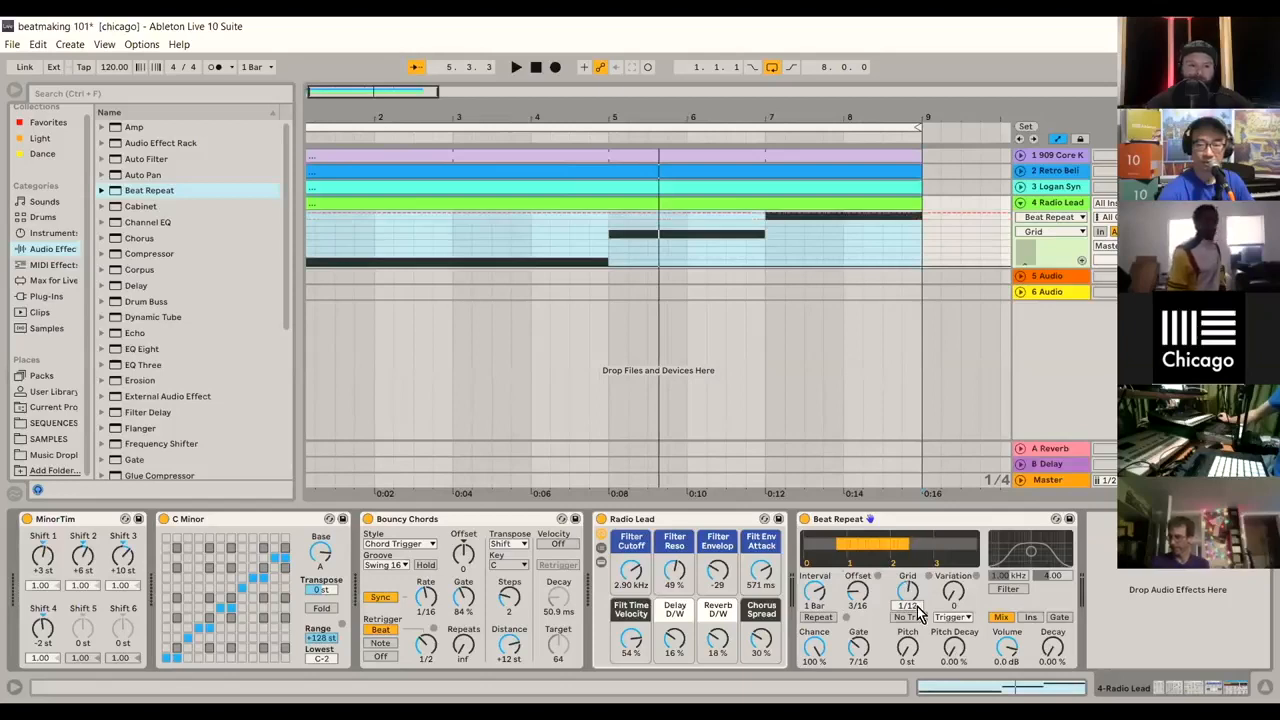
{"action": "left_click", "coordinate": [950, 600]}
{"action": "left_click_drag", "start_coordinate": [950, 600], "coordinate": [950, 596]}
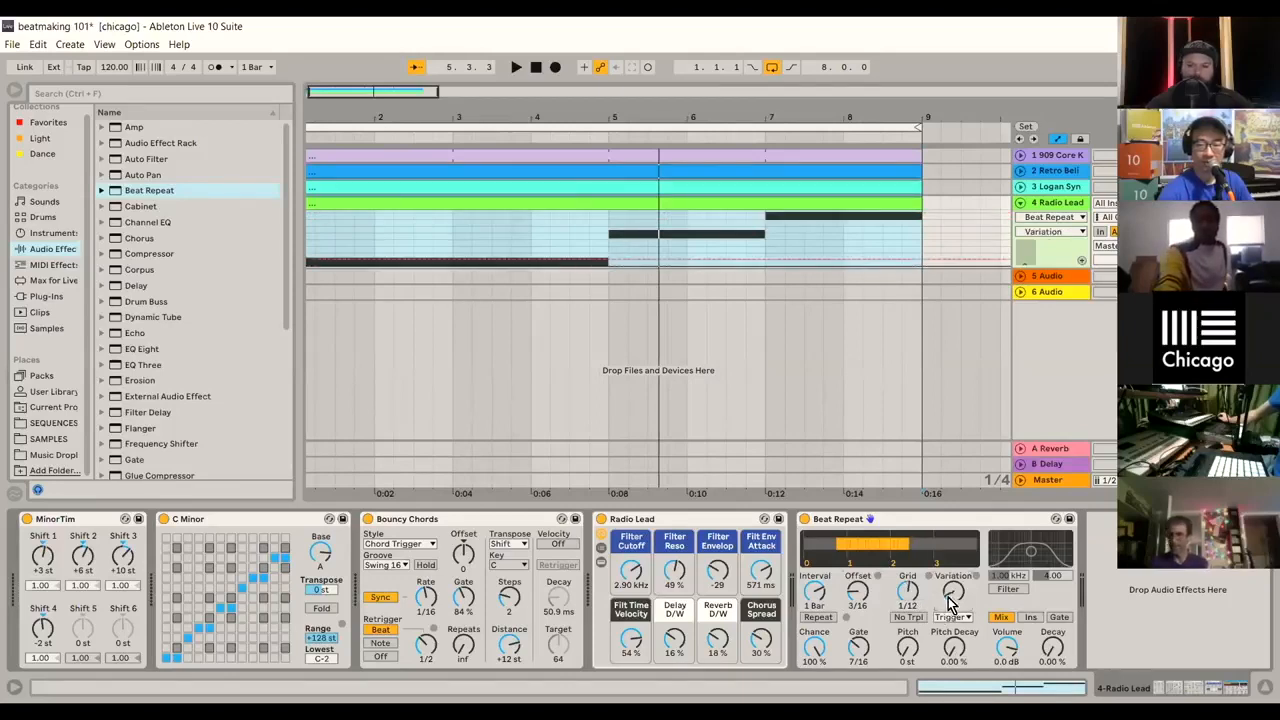
{"action": "left_click", "coordinate": [516, 67]}
{"action": "left_click", "coordinate": [597, 266]}
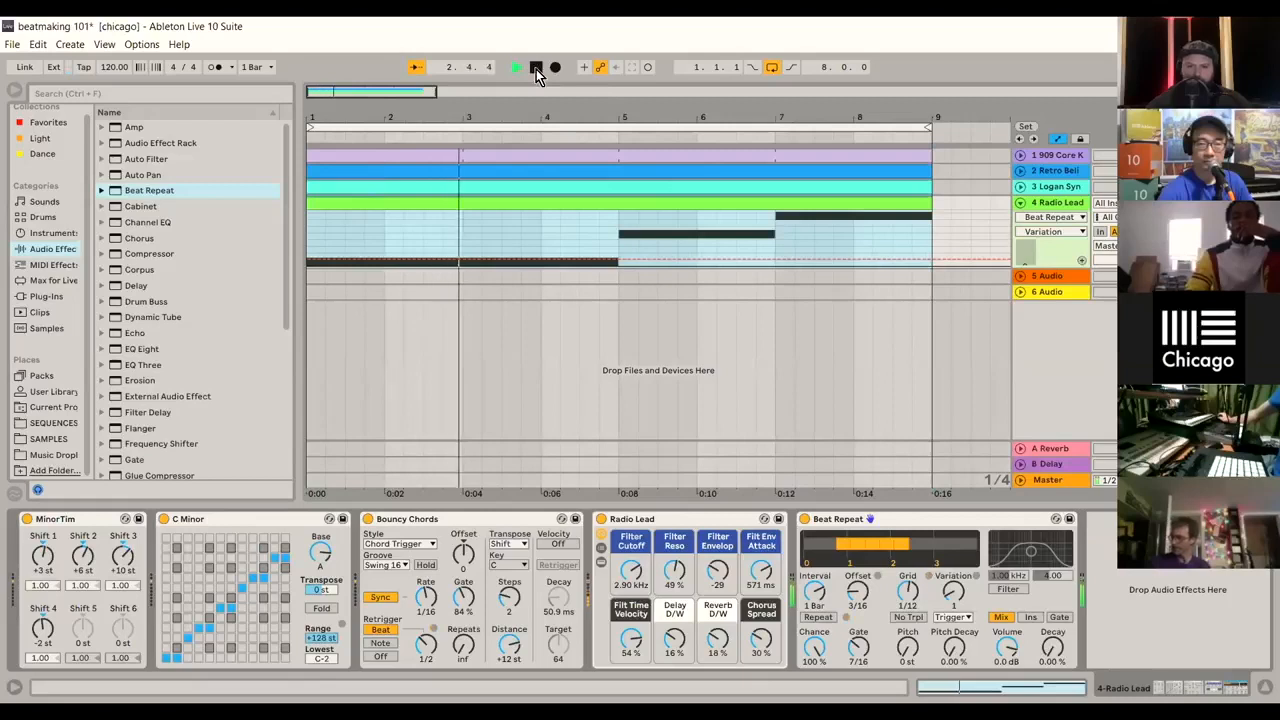
{"action": "key", "text": "space"}
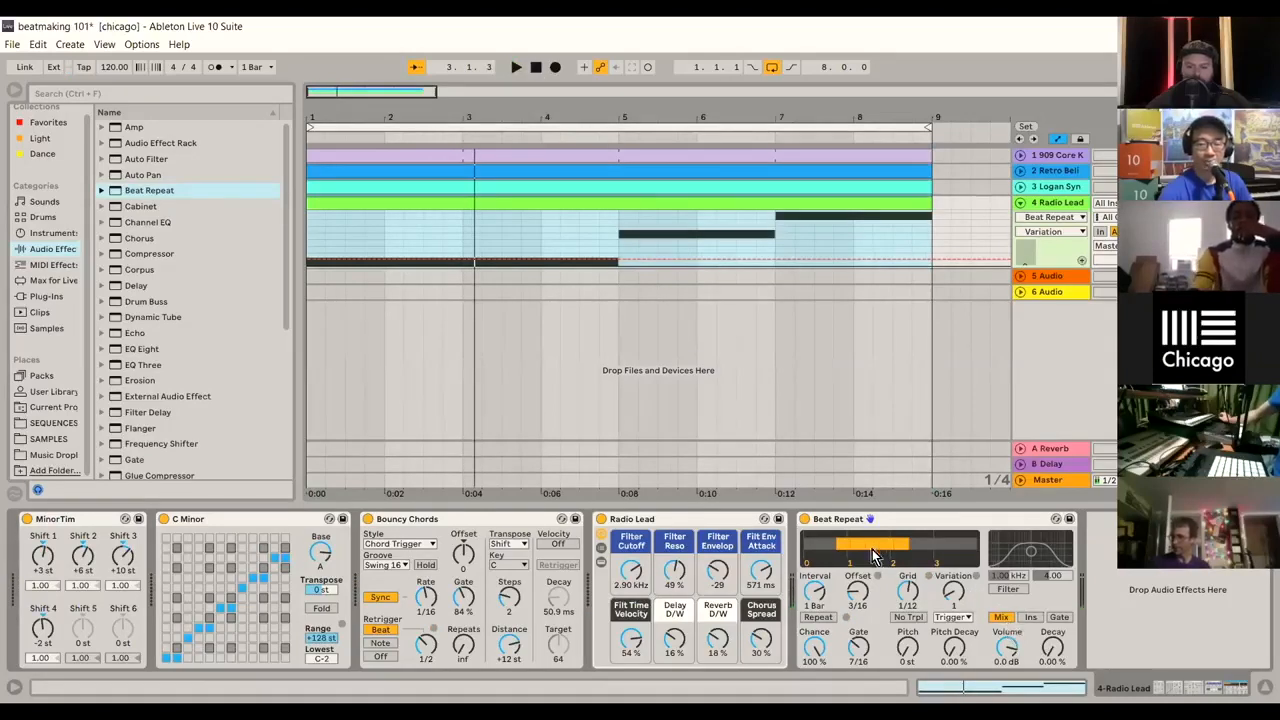
Step: Switch Beat Repeat to Insert mode and set the Radio Lead track volume to -9.5 dB during playback
{"action": "left_click", "coordinate": [1029, 617]}
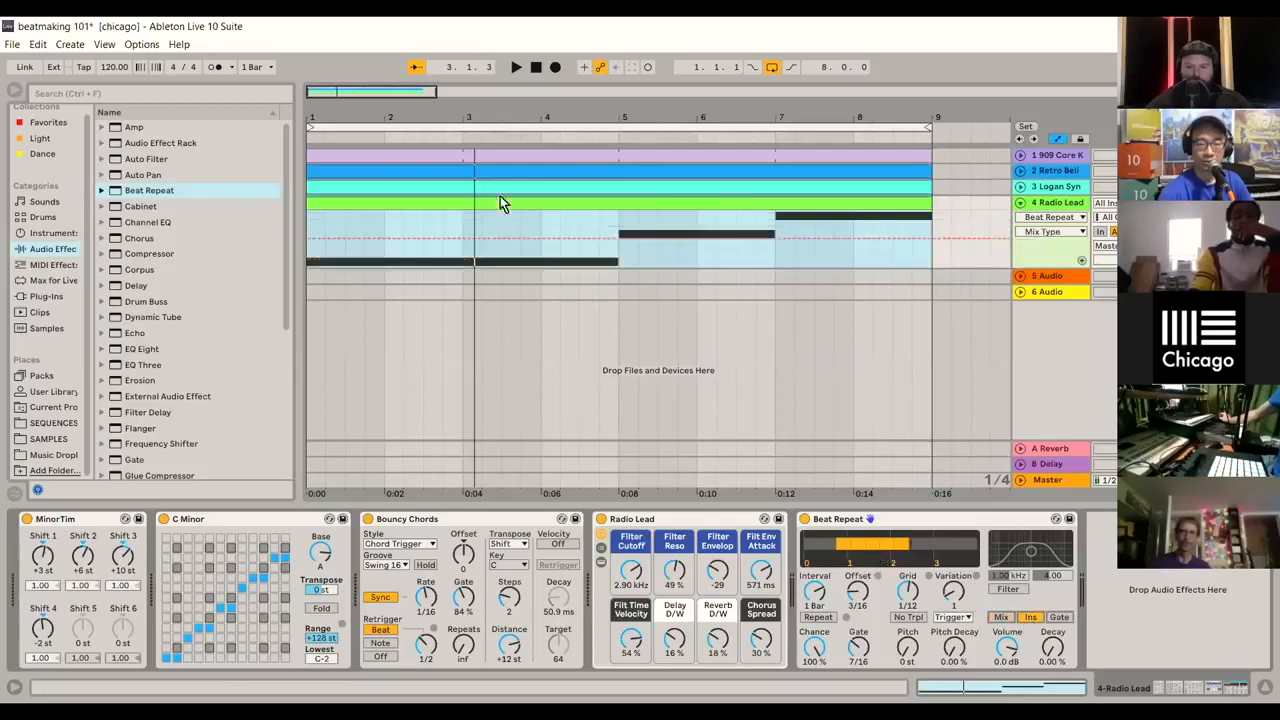
{"action": "left_click", "coordinate": [516, 67]}
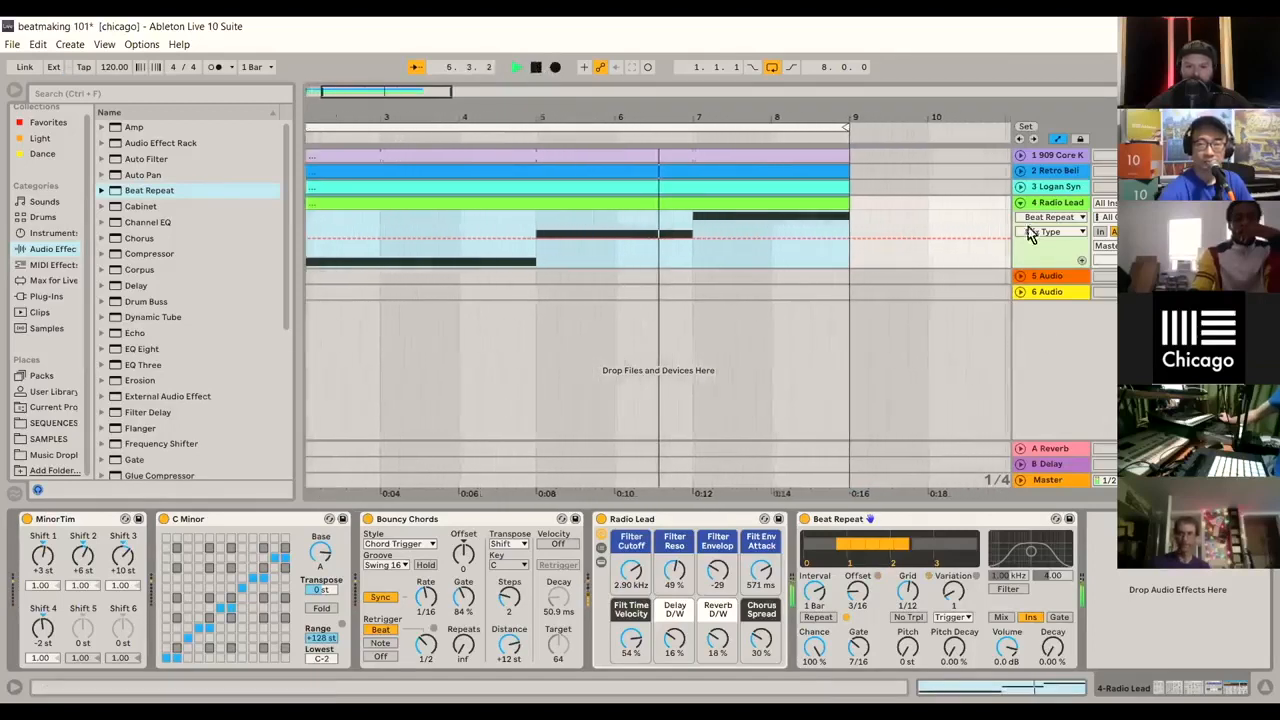
{"action": "left_click", "coordinate": [1190, 217]}
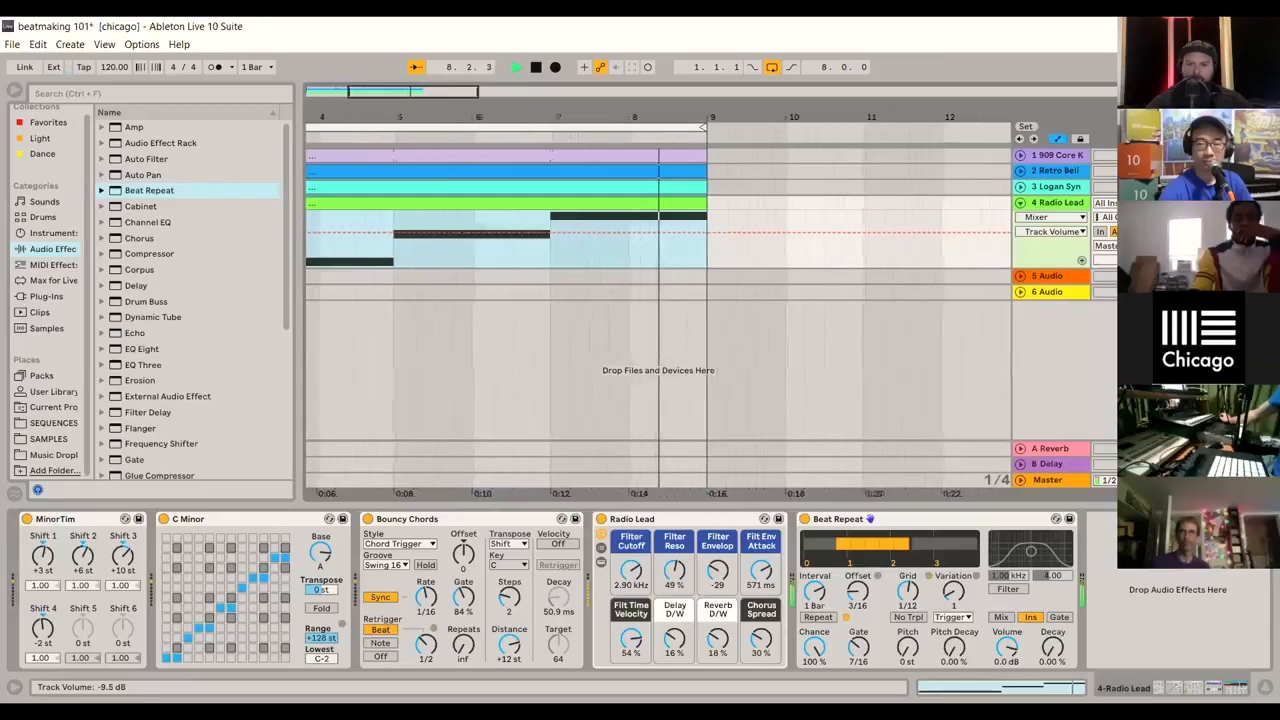
Step: Add a Delay effect after Beat Repeat on the Radio Lead track and set its Dry/Wet to 25%
{"action": "left_click", "coordinate": [118, 290]}
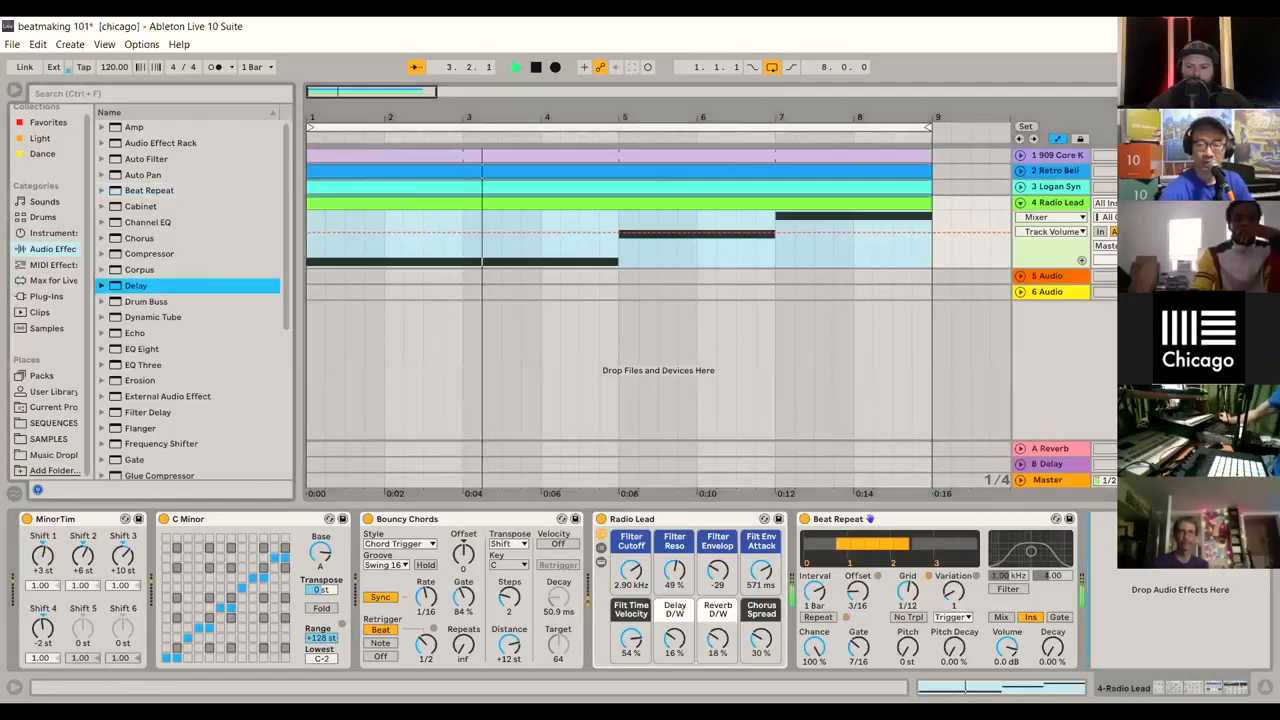
{"action": "left_click_drag", "start_coordinate": [1107, 540], "coordinate": [1110, 542]}
{"action": "left_click_drag", "start_coordinate": [1234, 645], "coordinate": [1234, 674]}
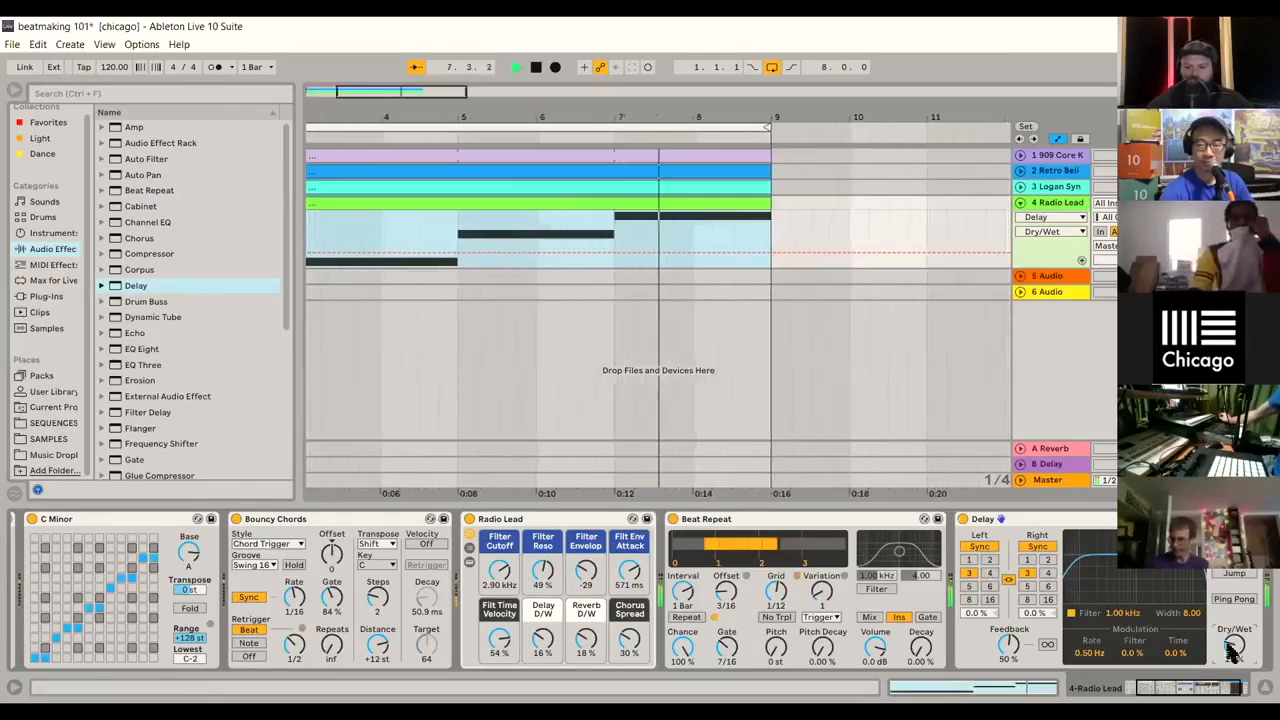
Step: Set Beat Repeat's interval to 2 Bar and the Radio Lead track volume to -10.9 dB while auditioning the loop
{"action": "left_click", "coordinate": [683, 591]}
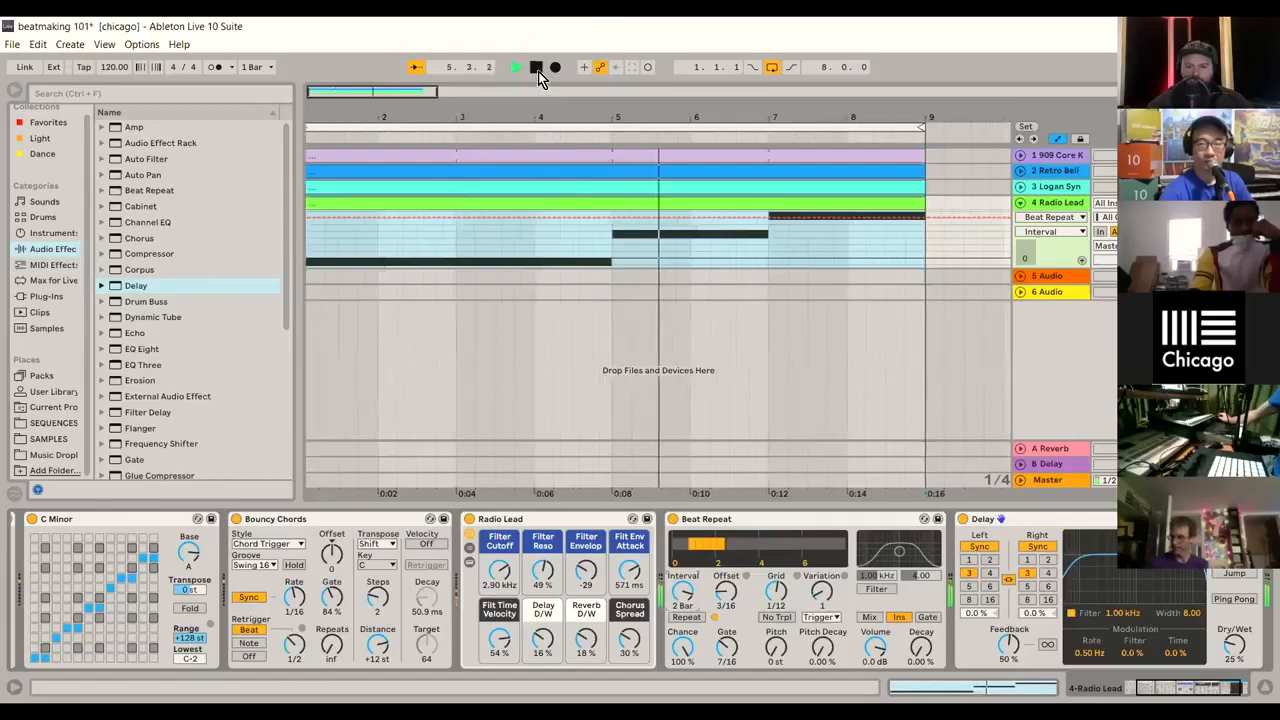
{"action": "left_click", "coordinate": [1020, 203]}
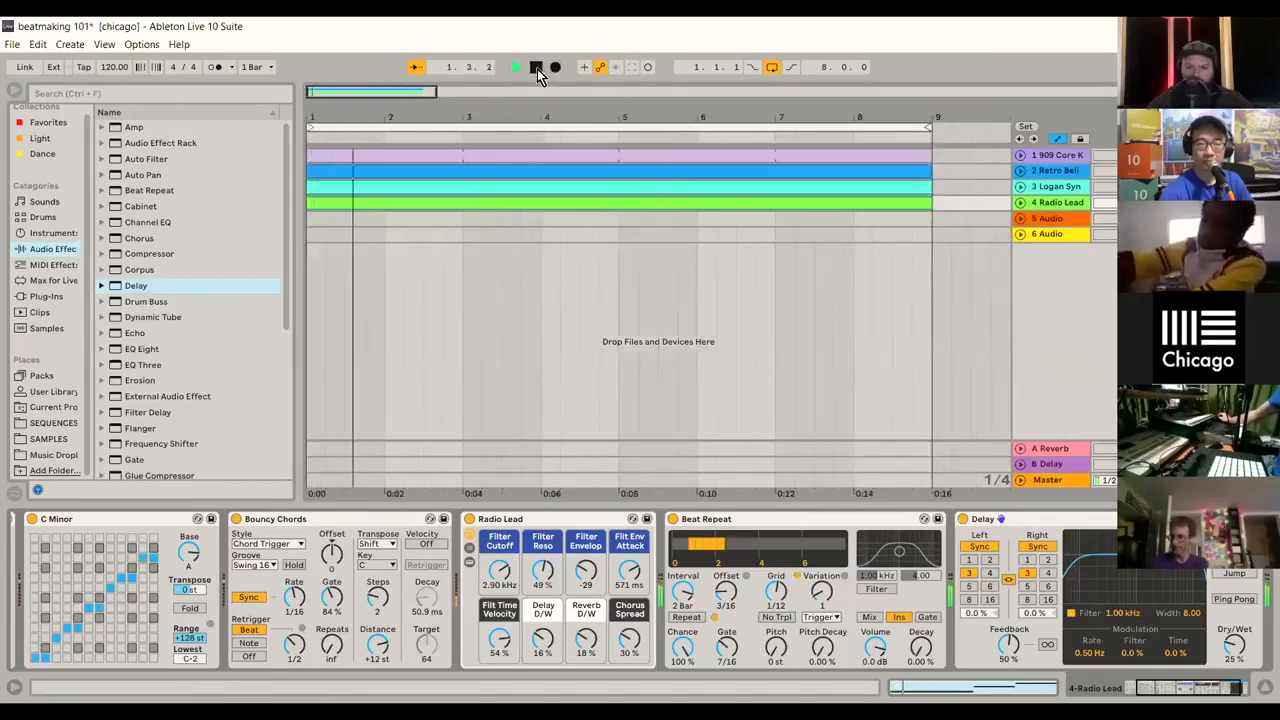
{"action": "left_click", "coordinate": [1021, 203]}
{"action": "left_click_drag", "start_coordinate": [1172, 217], "coordinate": [1172, 222]}
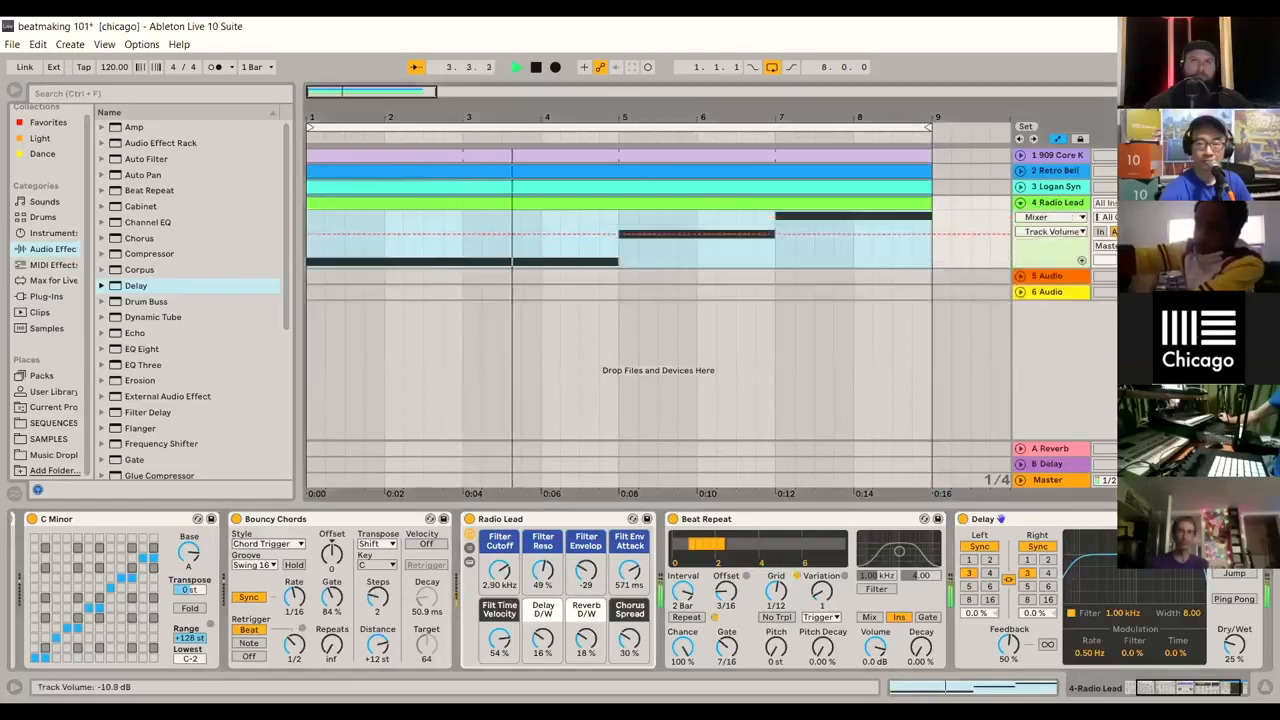
{"action": "left_click", "coordinate": [1021, 203]}
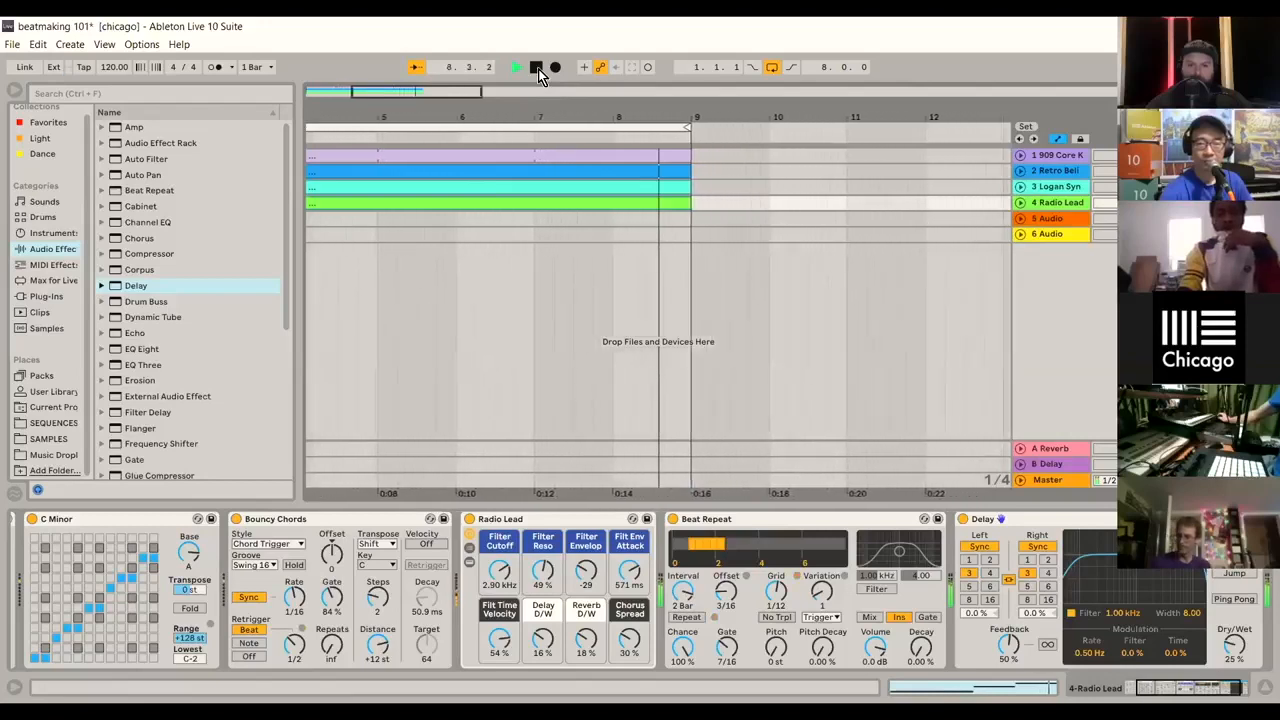
{"action": "left_click", "coordinate": [538, 69]}
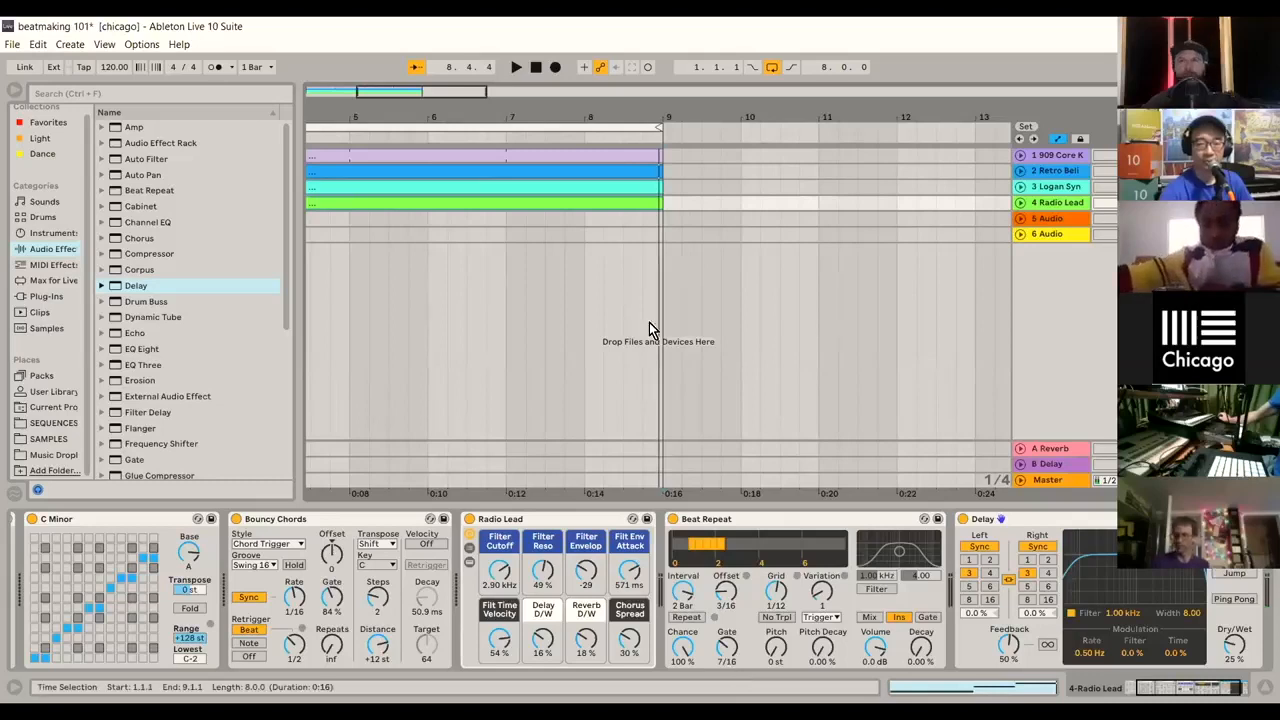
Step: Unfold the 909 Core Kit, Retro Bell, Logan SynKeys and Radio Lead tracks and show the arrangement from bar 1
{"action": "left_click", "coordinate": [1020, 202]}
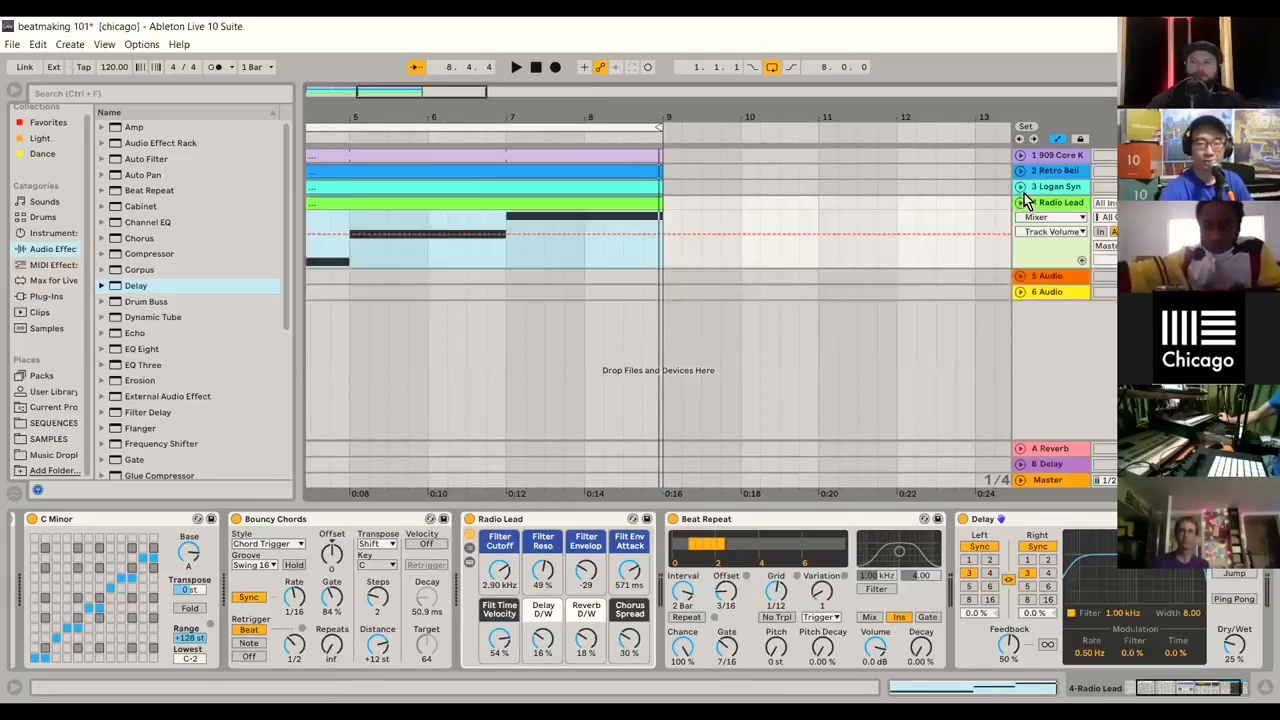
{"action": "left_click", "coordinate": [1020, 187]}
{"action": "left_click", "coordinate": [1020, 171]}
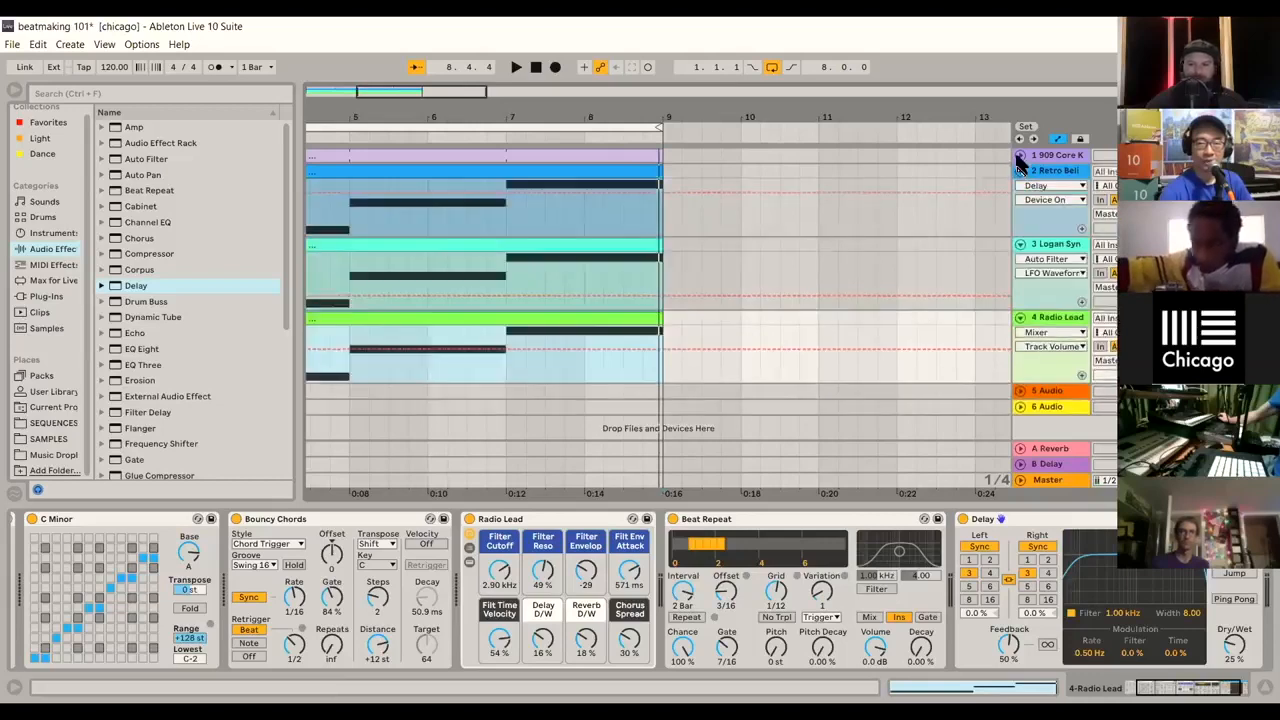
{"action": "left_click", "coordinate": [1020, 156]}
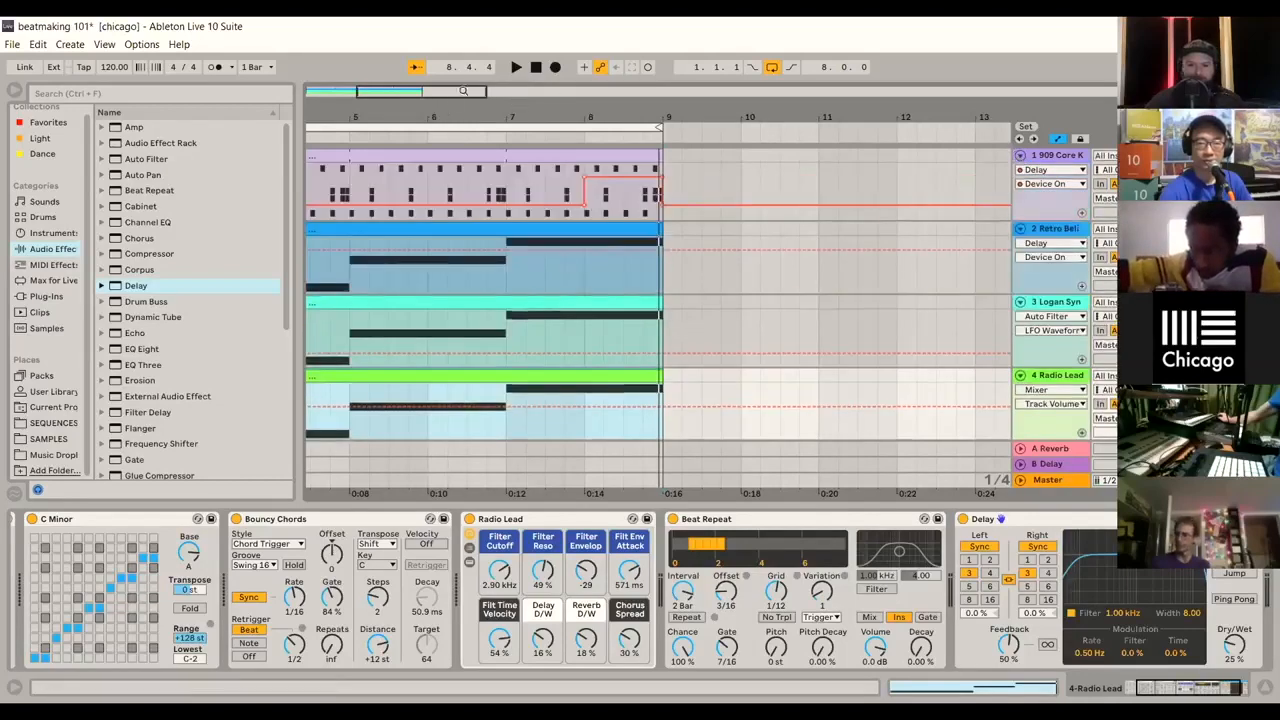
{"action": "left_click_drag", "start_coordinate": [450, 91], "coordinate": [400, 91]}
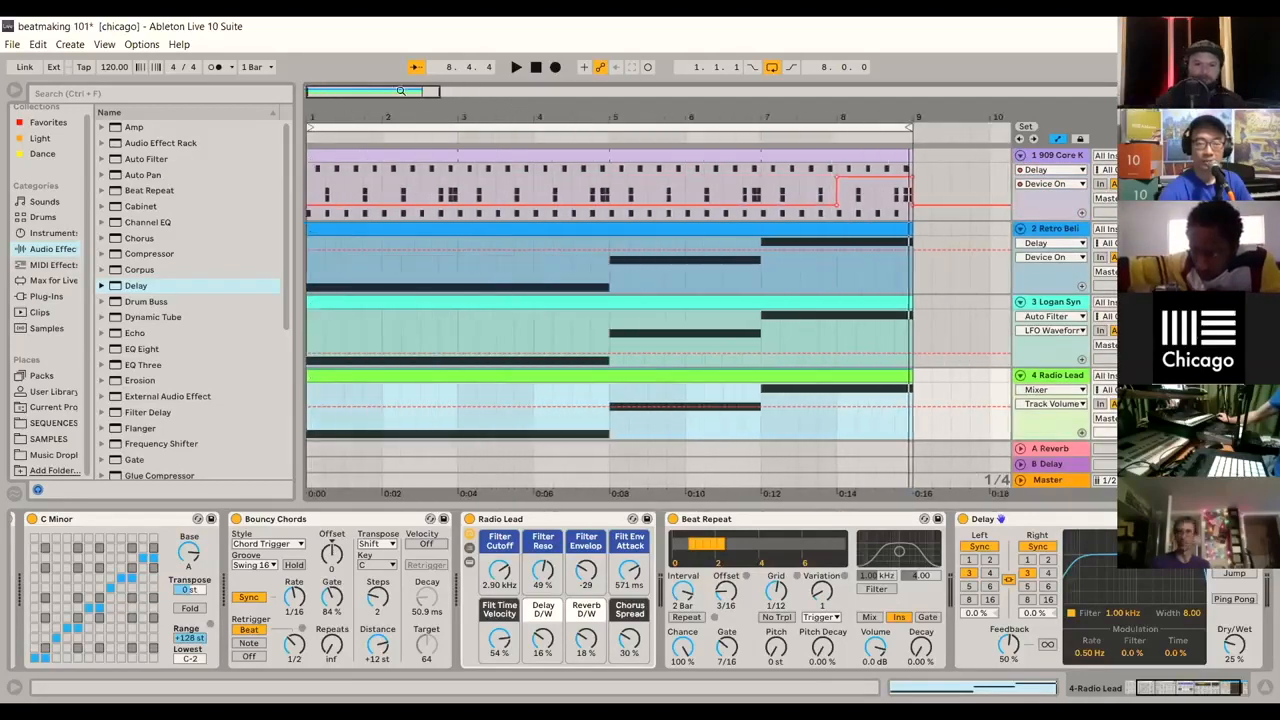